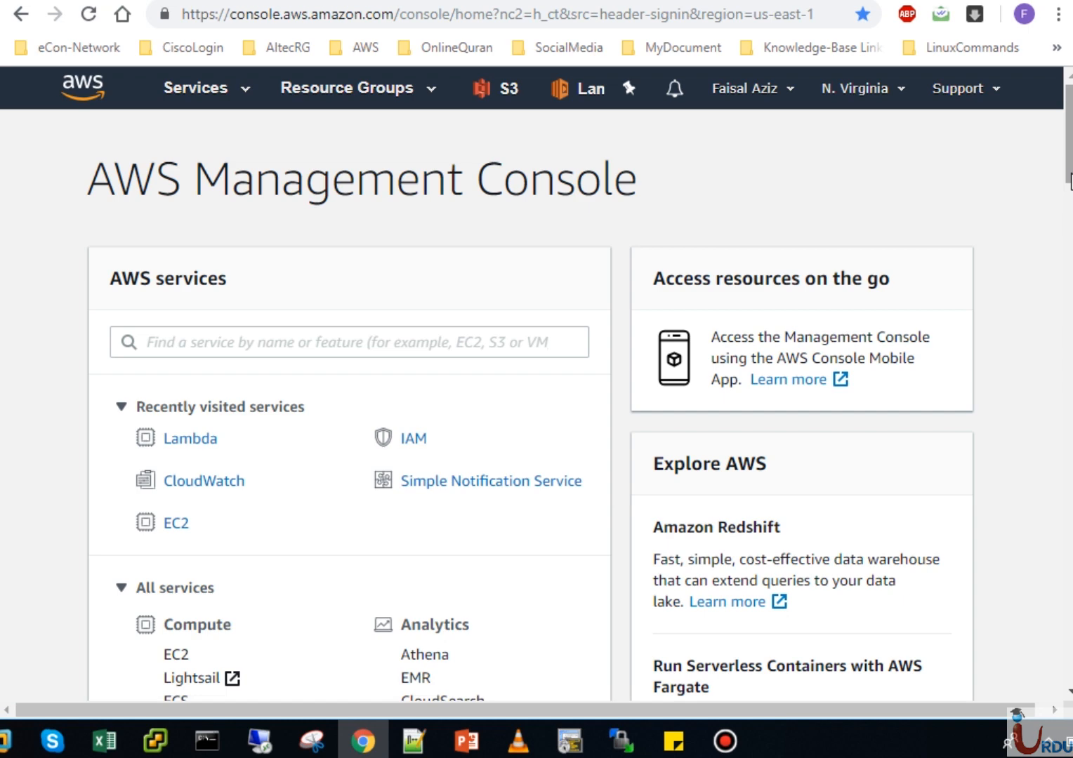
Step: Go to the Lambda functions list and open the snscode function
scroll(1068, 181, down, 2)
scroll(1069, 181, up, 2)
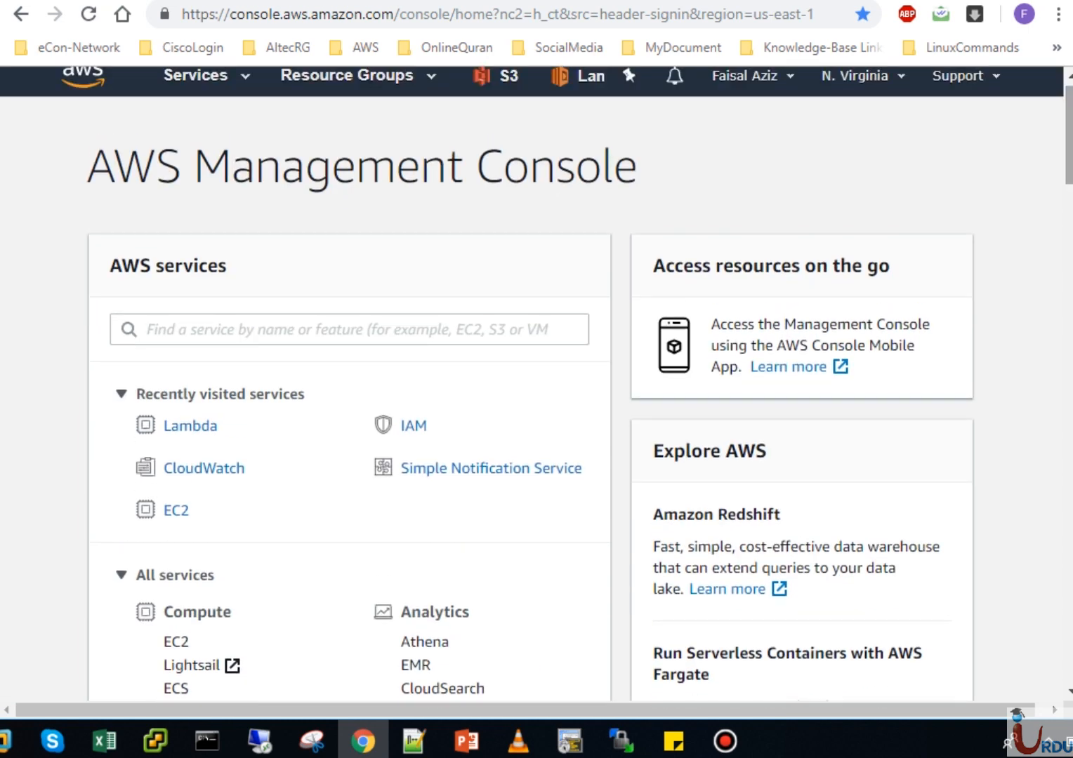
click(191, 429)
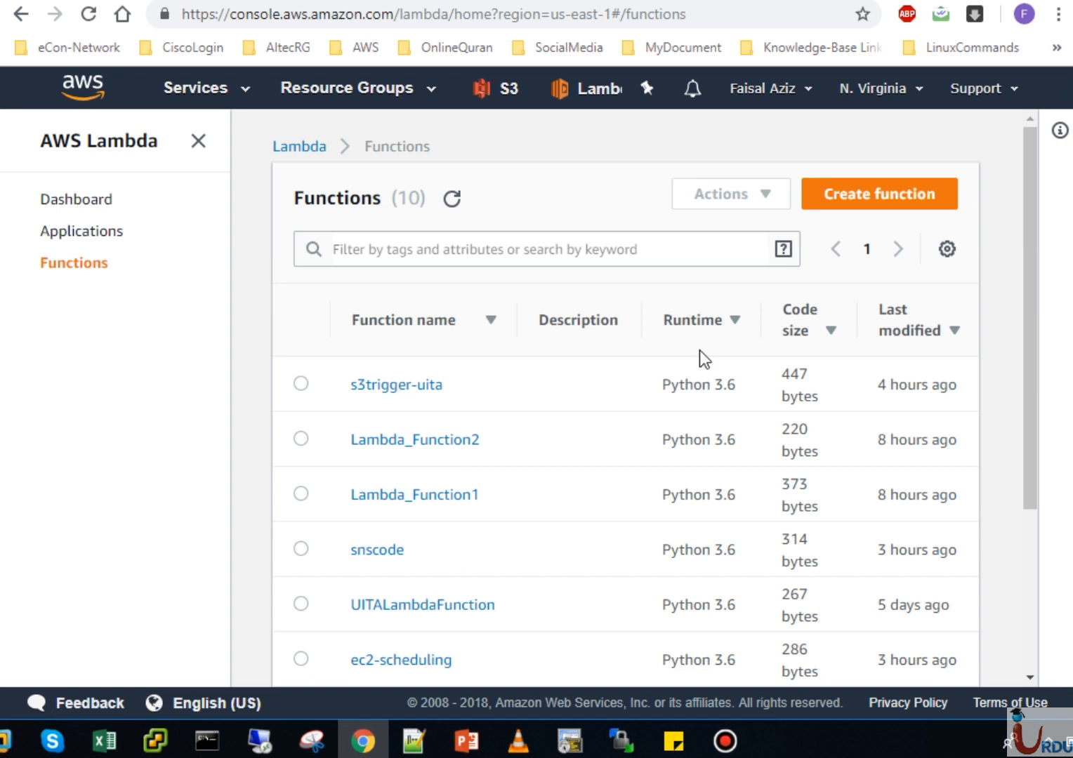
click(377, 551)
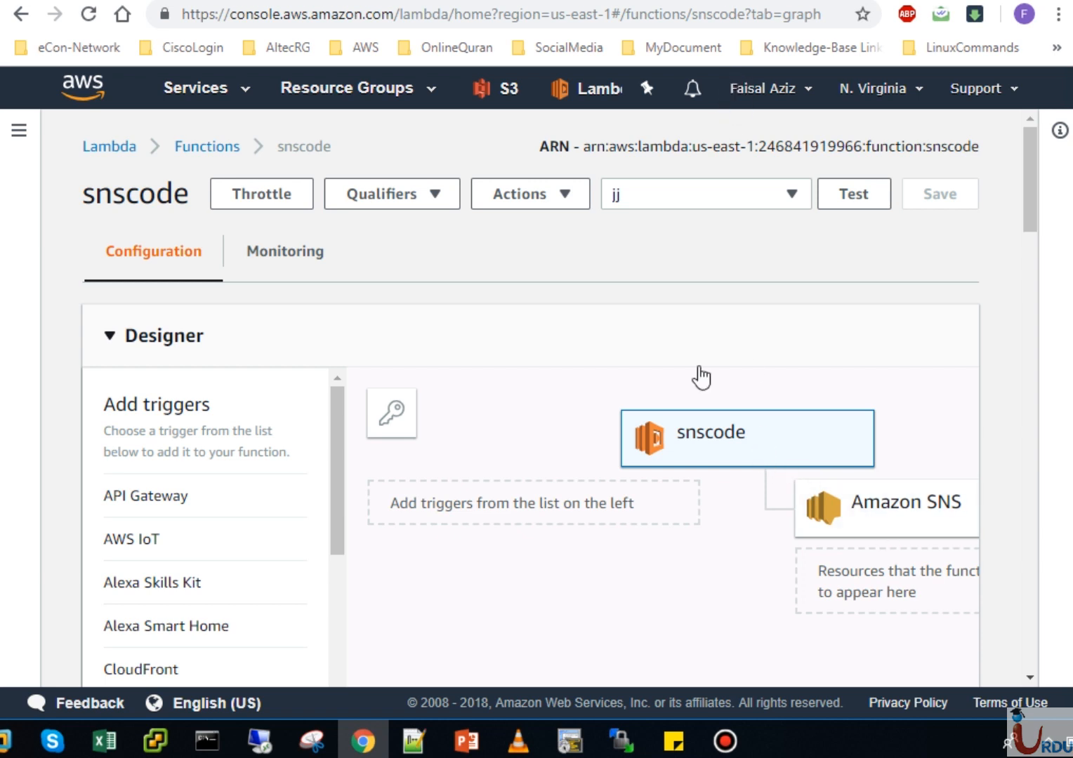
Step: Open the IAM console in a separate browser tab and display its list of roles
click(246, 95)
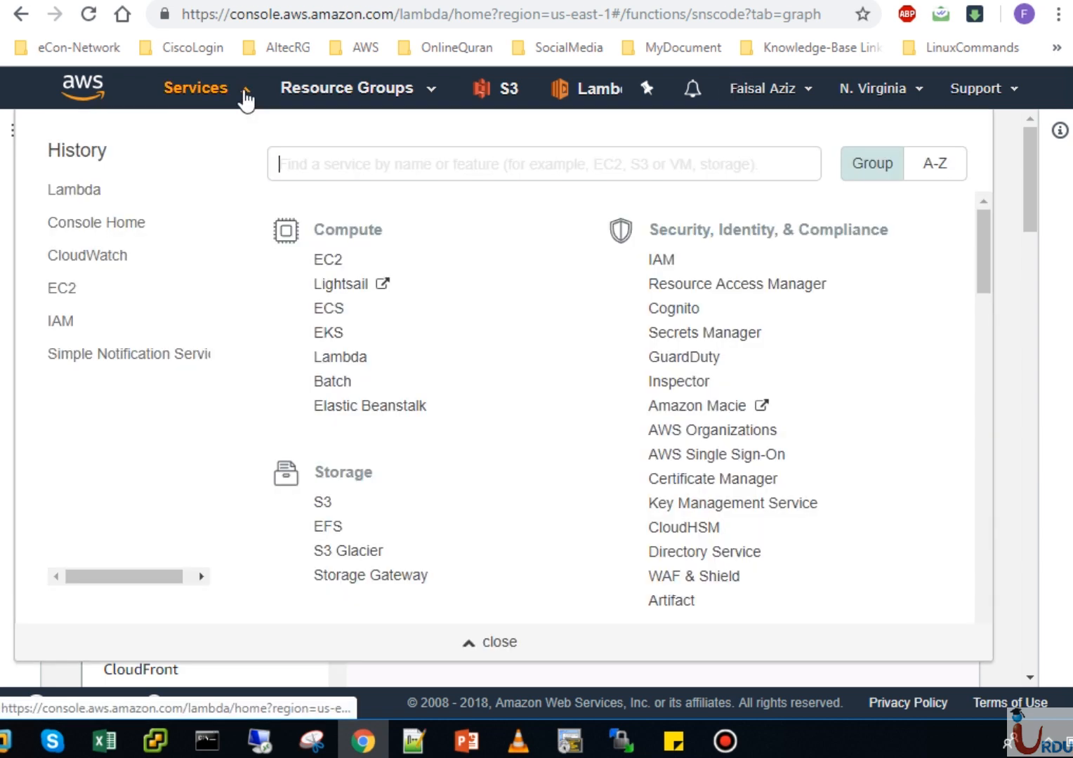
right_click(63, 320)
click(83, 333)
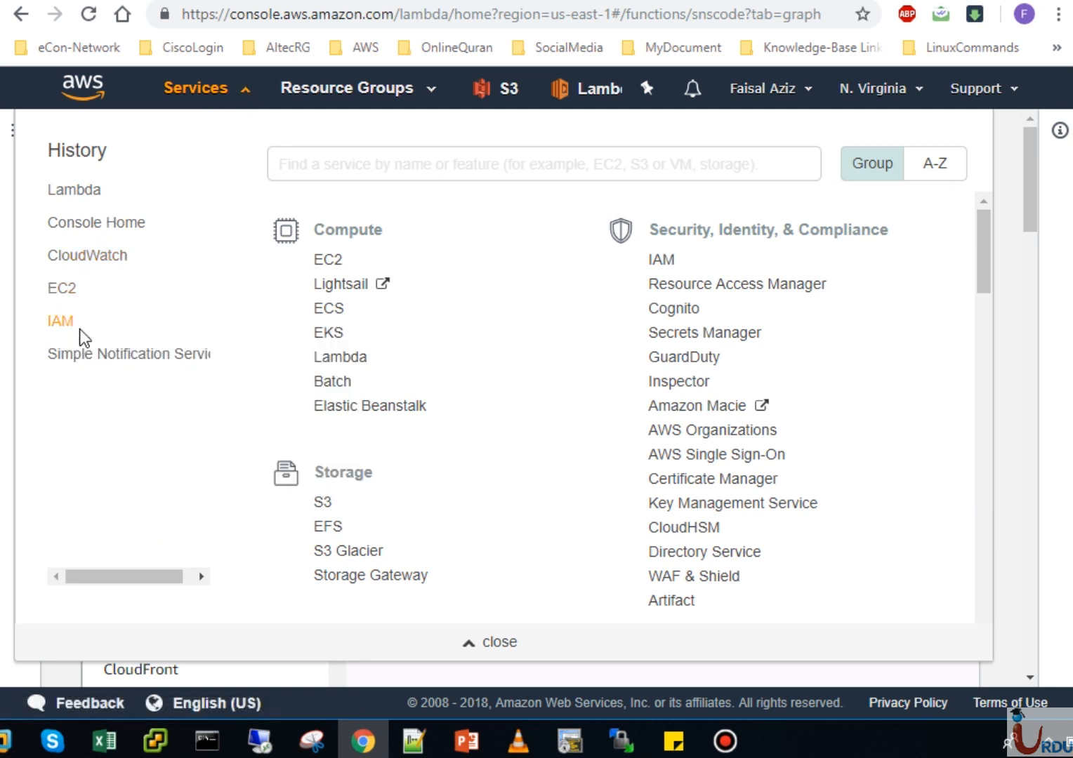
click(6, 356)
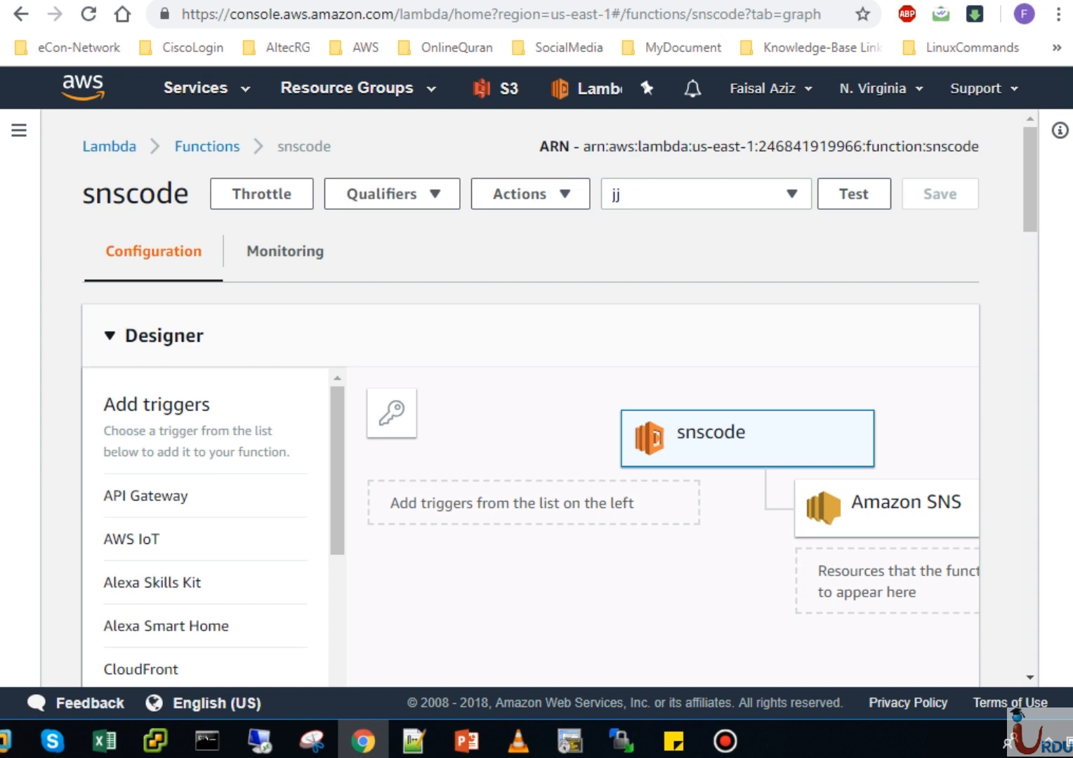
key(ctrl+Tab)
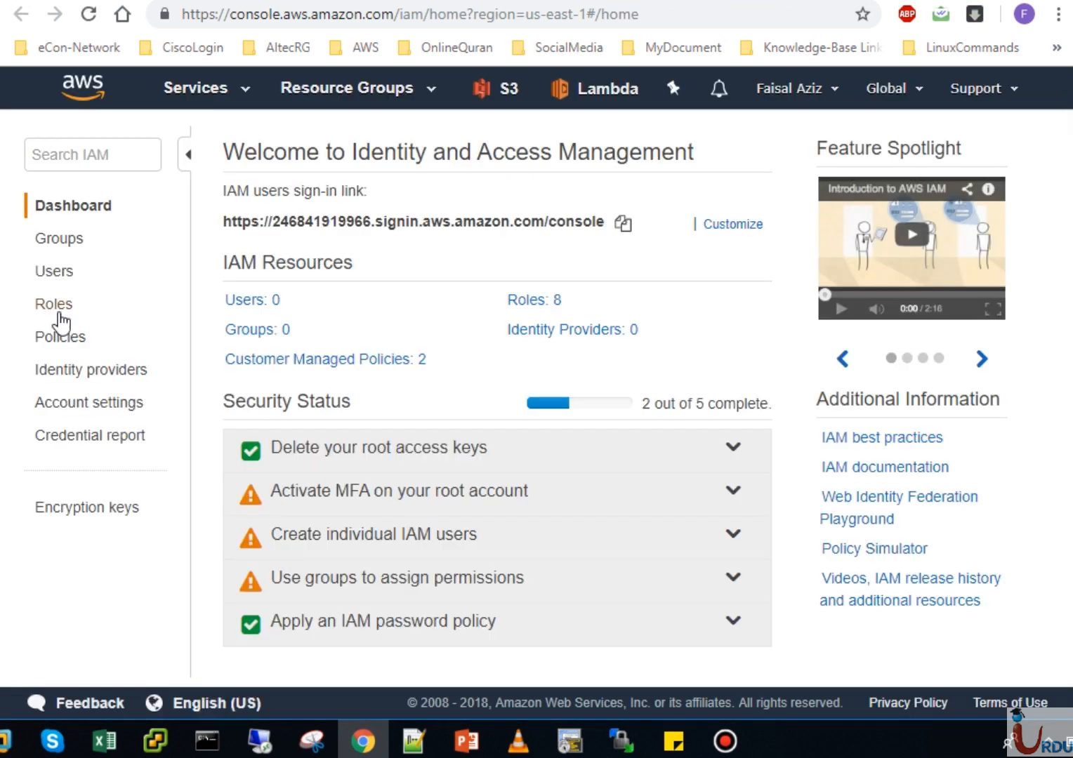
click(51, 306)
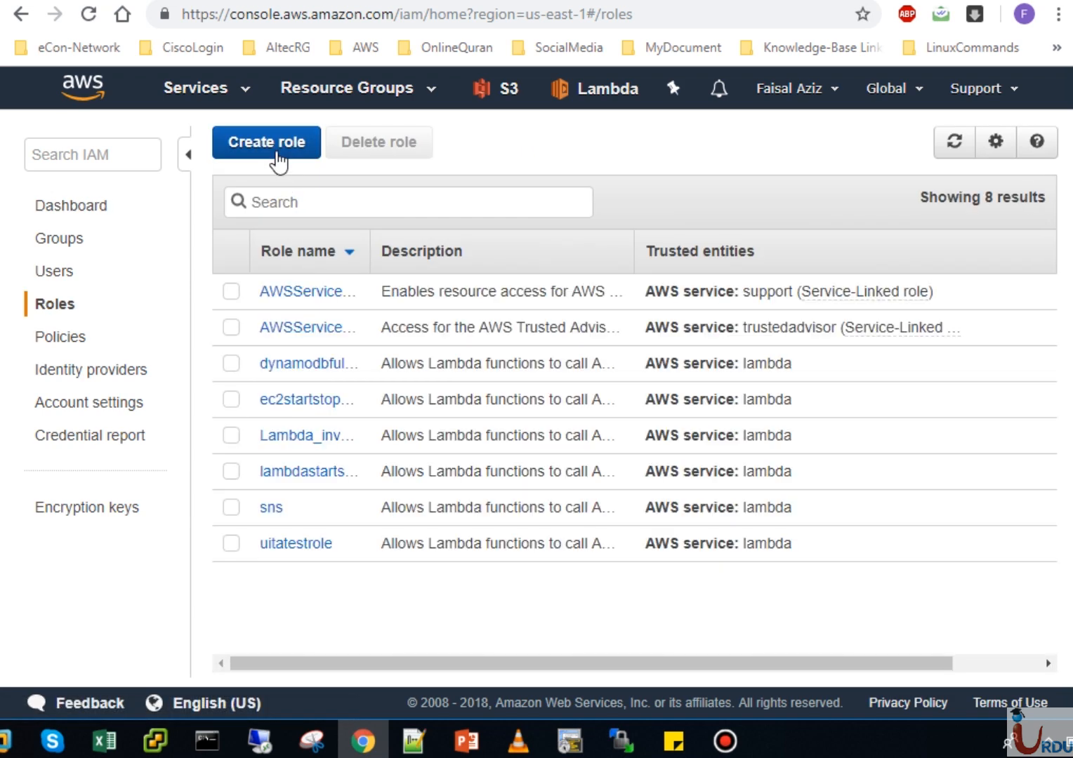
Step: Start a new IAM role with Lambda as the trusted AWS service and proceed to its permissions
click(278, 161)
click(187, 491)
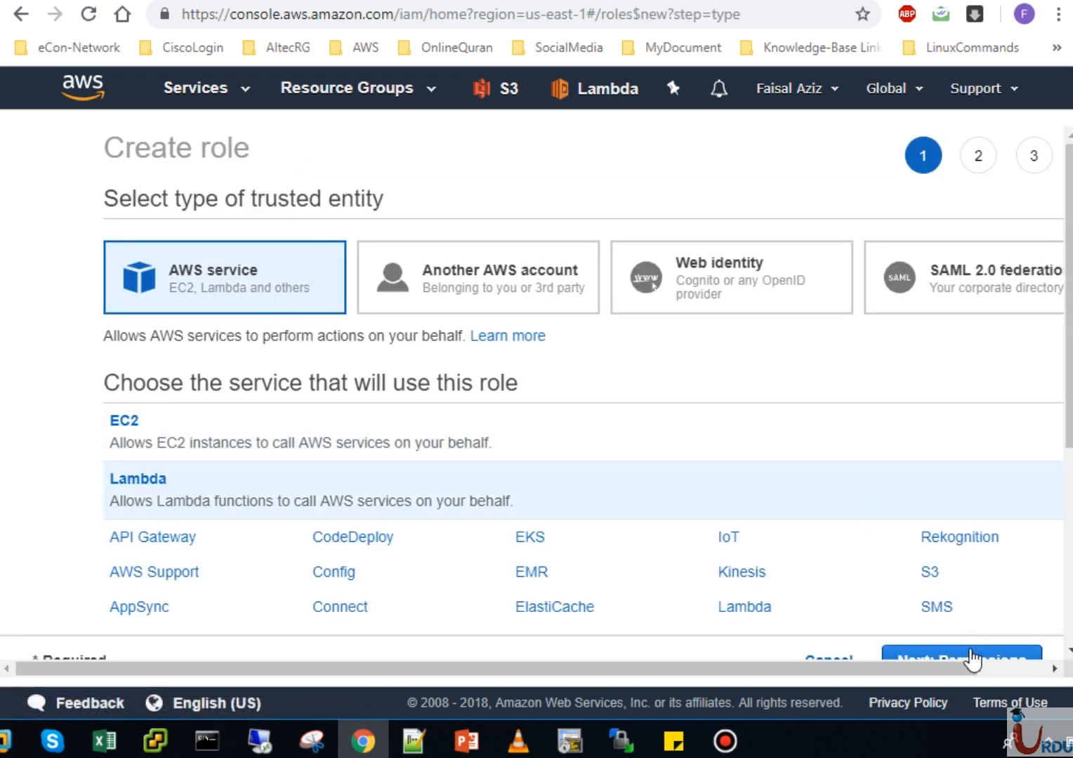
click(969, 651)
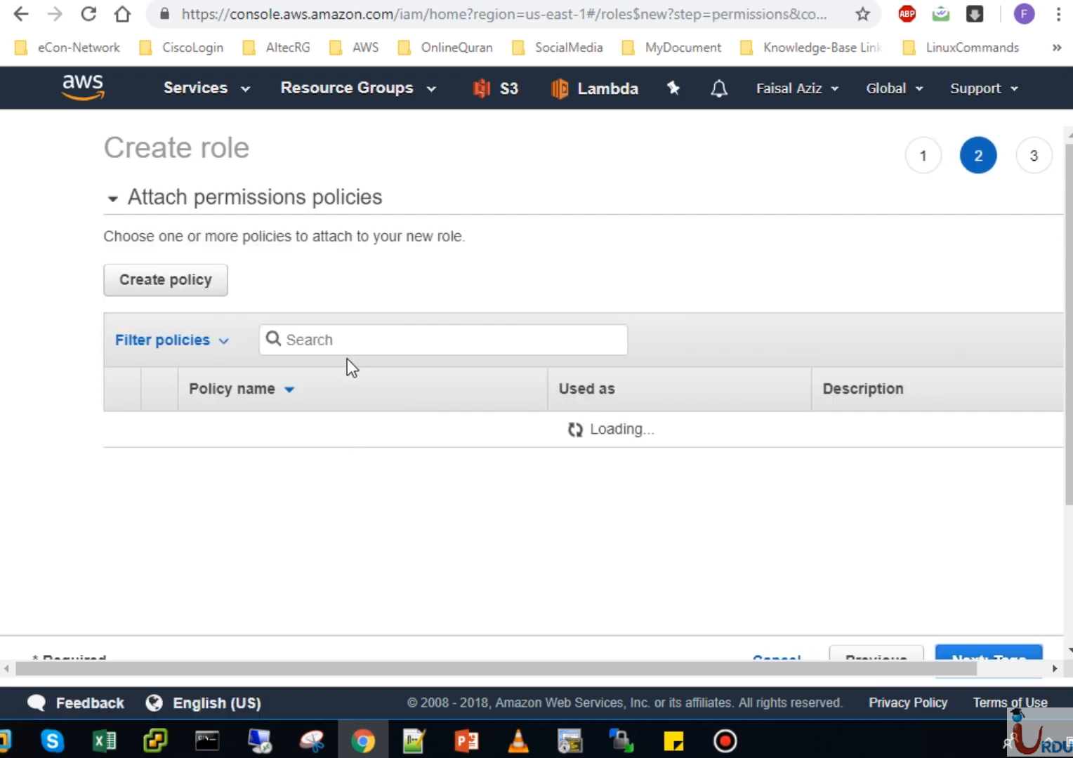
Step: Find and attach the AmazonSNSFullAccess policy to the new role, and continue to the review without adding tags
text(snsf)
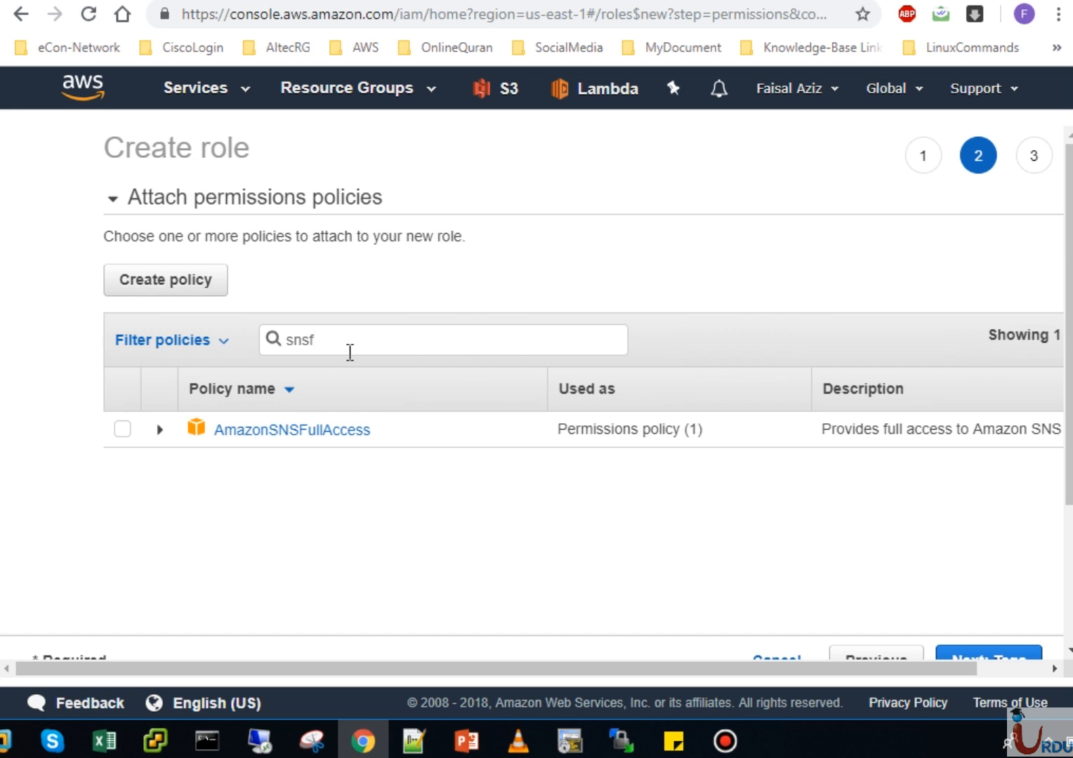
click(122, 429)
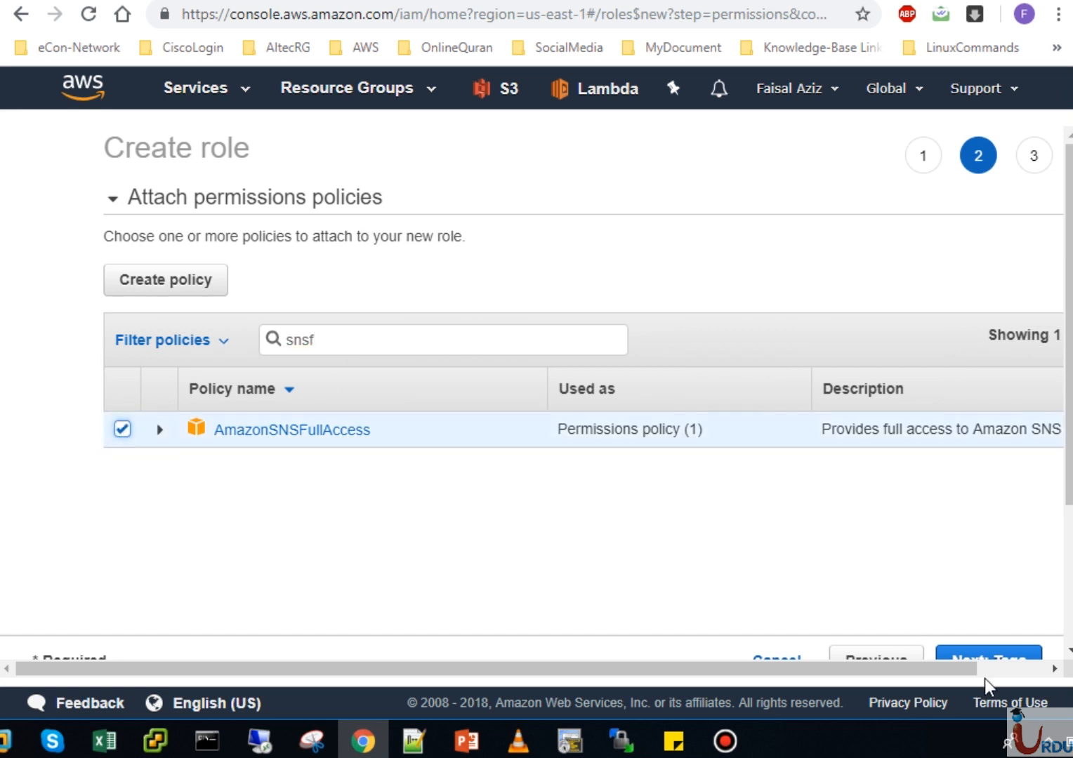
click(996, 656)
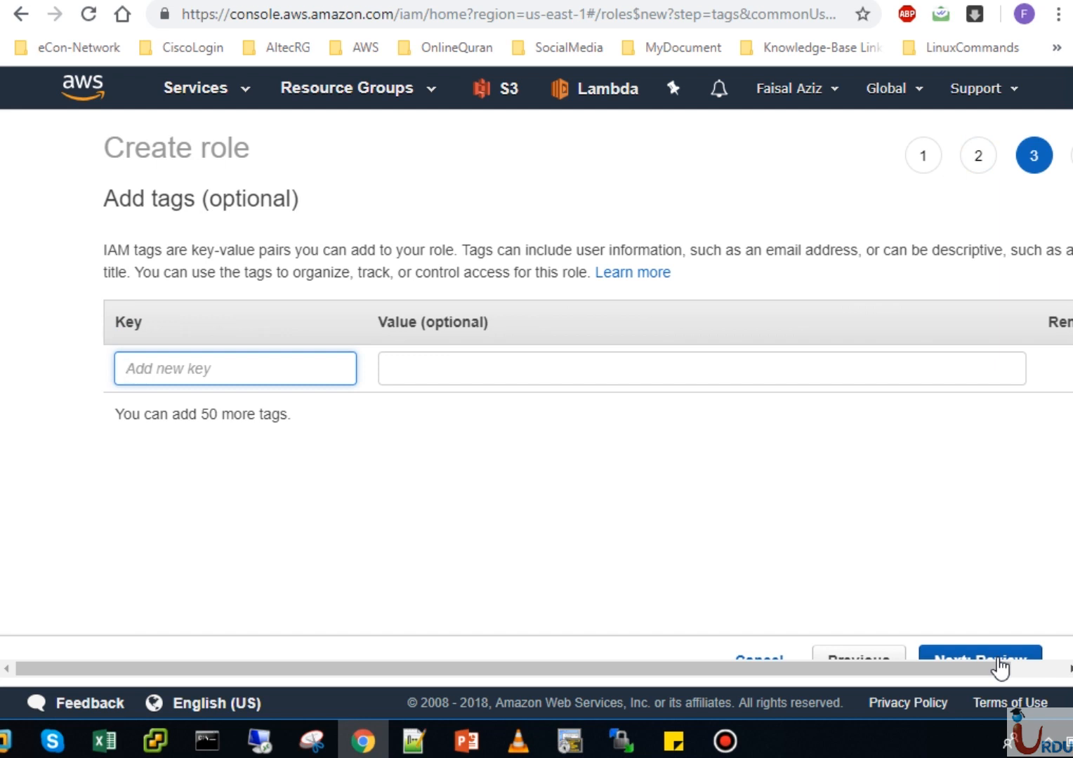
click(1000, 664)
Step: Name the new role snsrole and create it
click(637, 296)
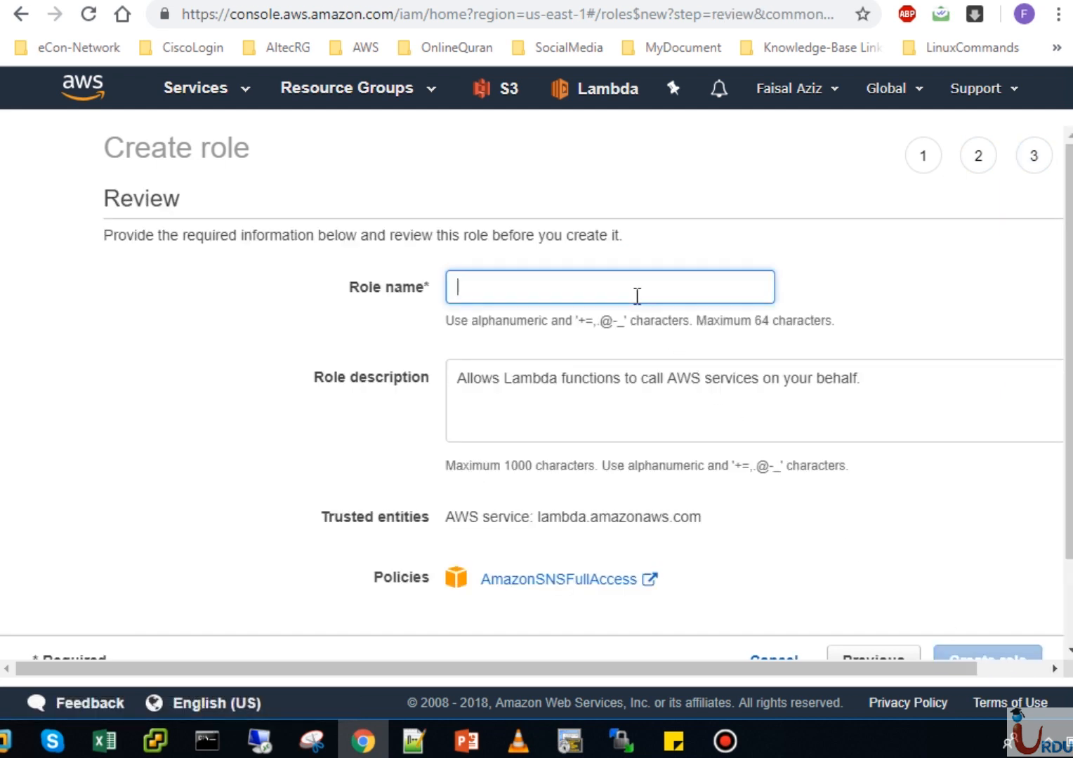
click(637, 295)
text(sns)
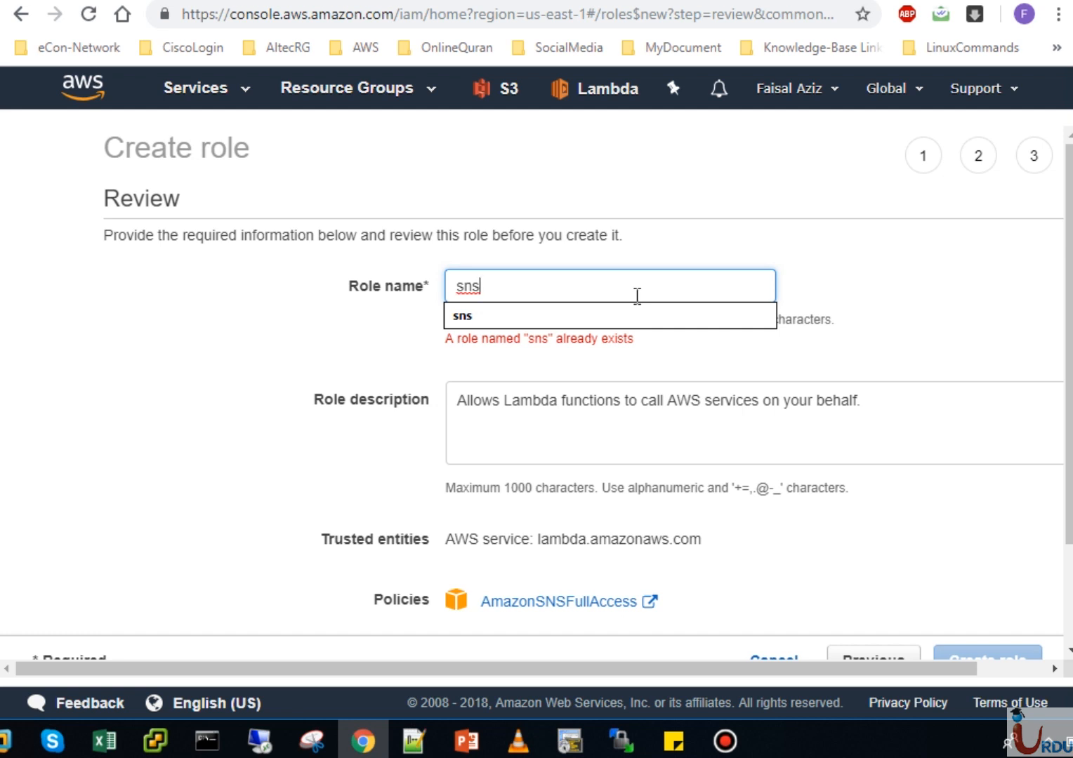
text(role)
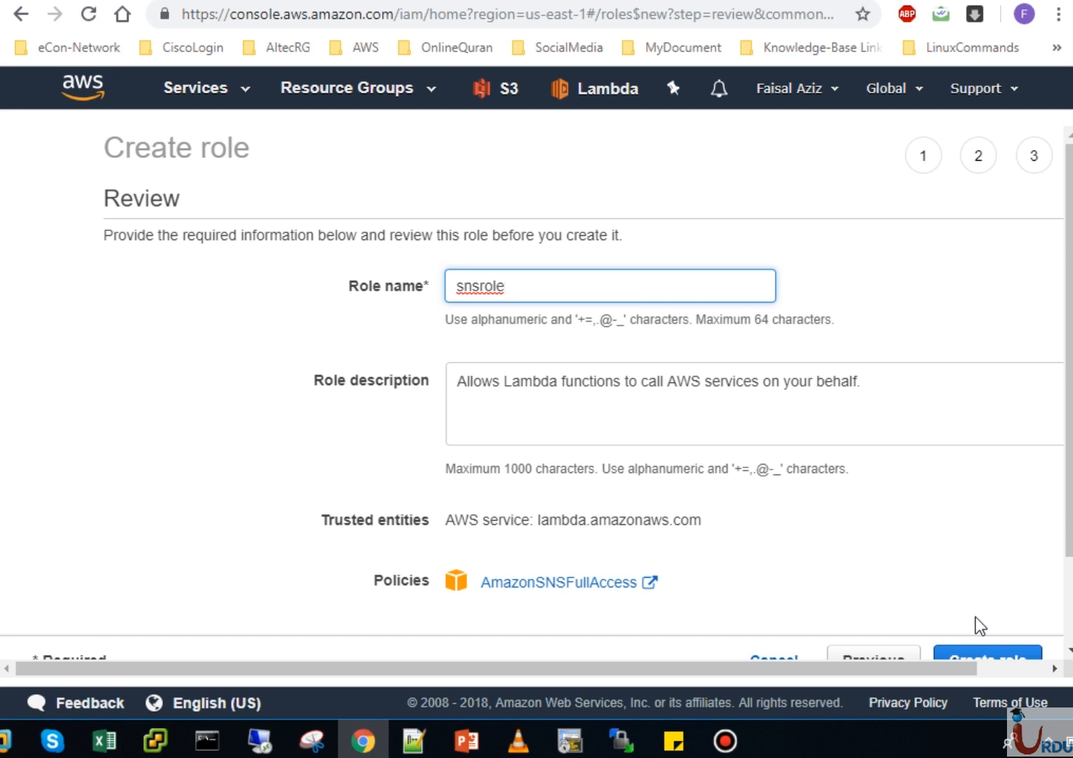
click(992, 660)
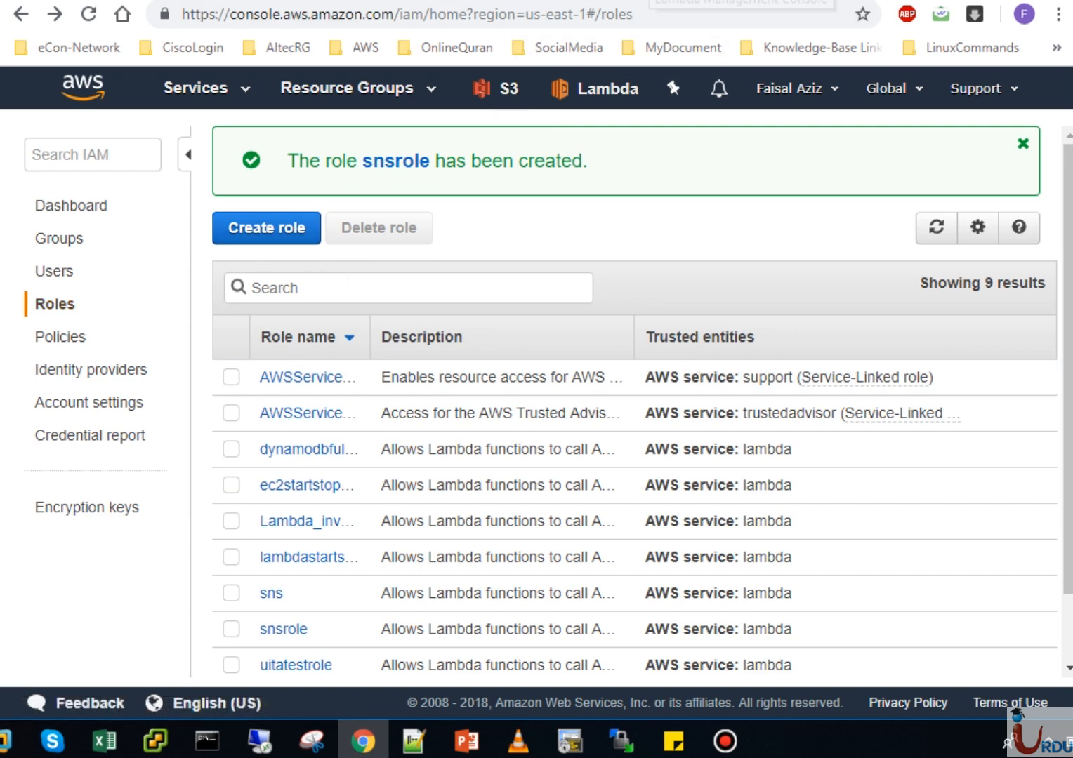
Step: Return to the snscode function, check its existing execution roles, and reload the page to refresh the list
click(646, 0)
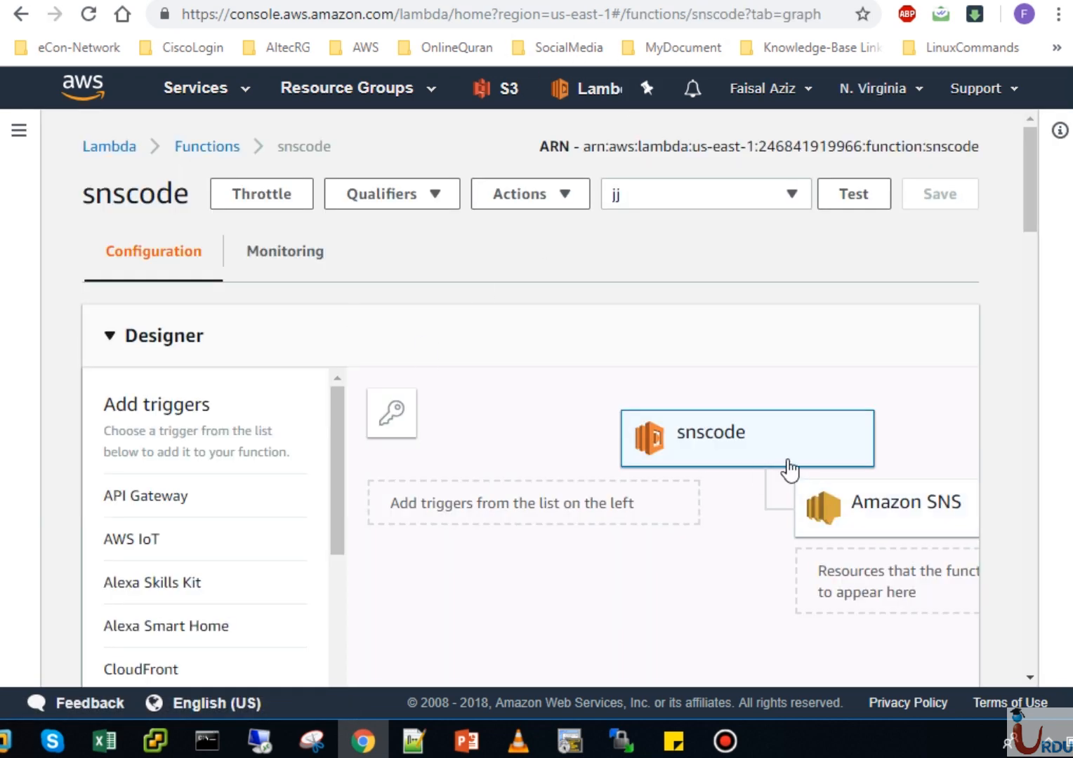
drag(1028, 440, 1044, 522)
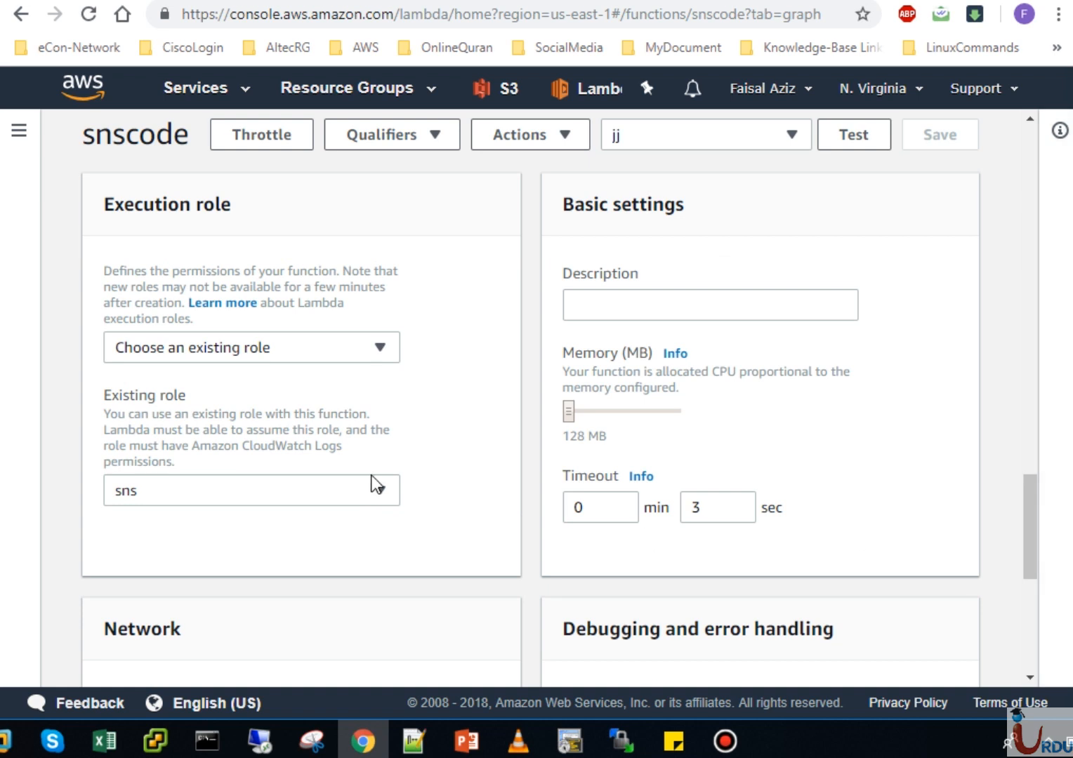
click(380, 495)
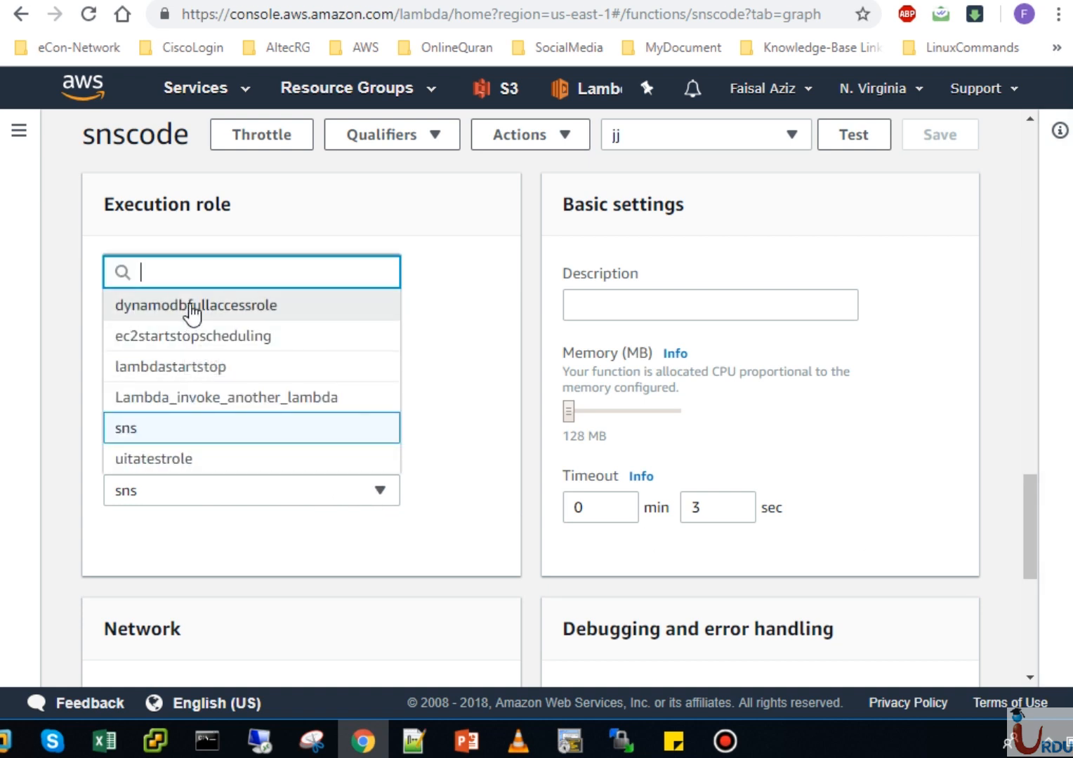
click(450, 495)
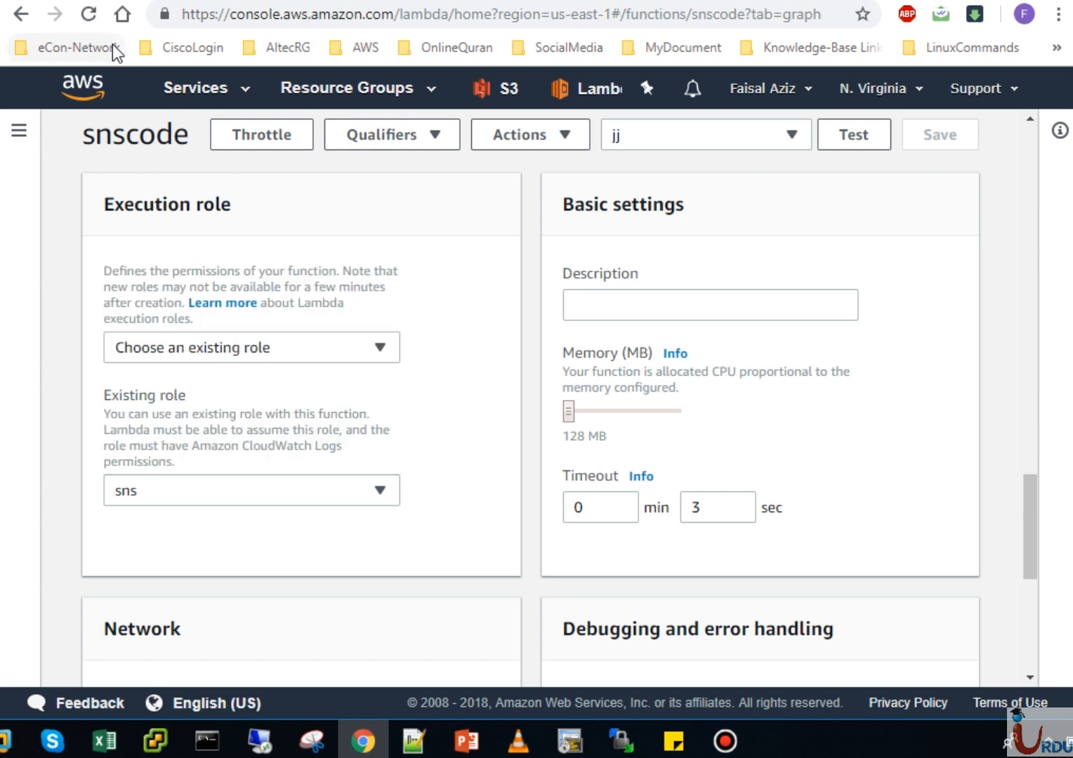
click(90, 16)
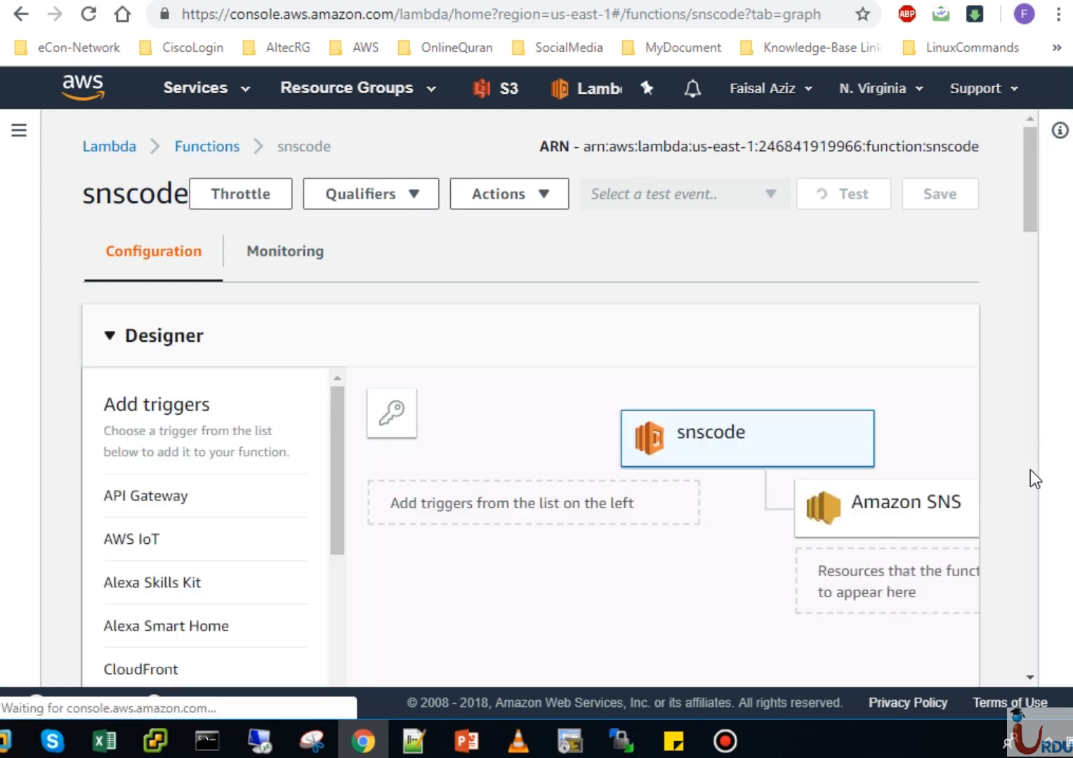
Step: Set the snscode function's existing execution role to snsrole and save the function
scroll(1030, 469, down, 15)
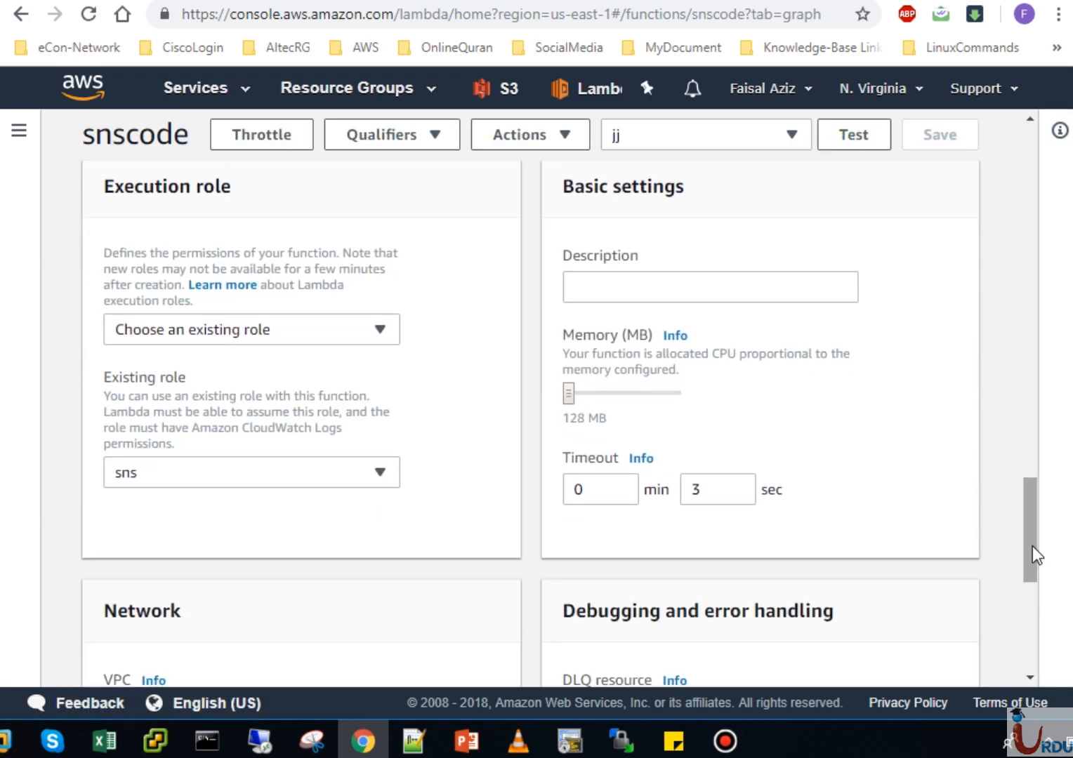
click(380, 485)
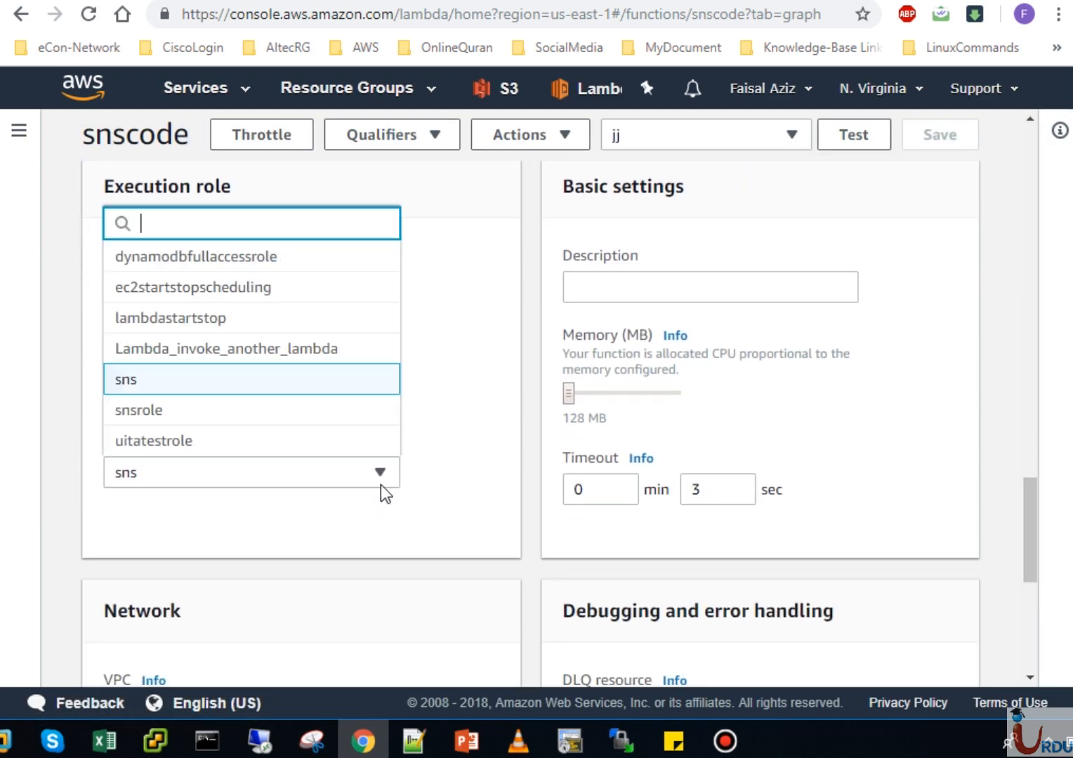
click(155, 414)
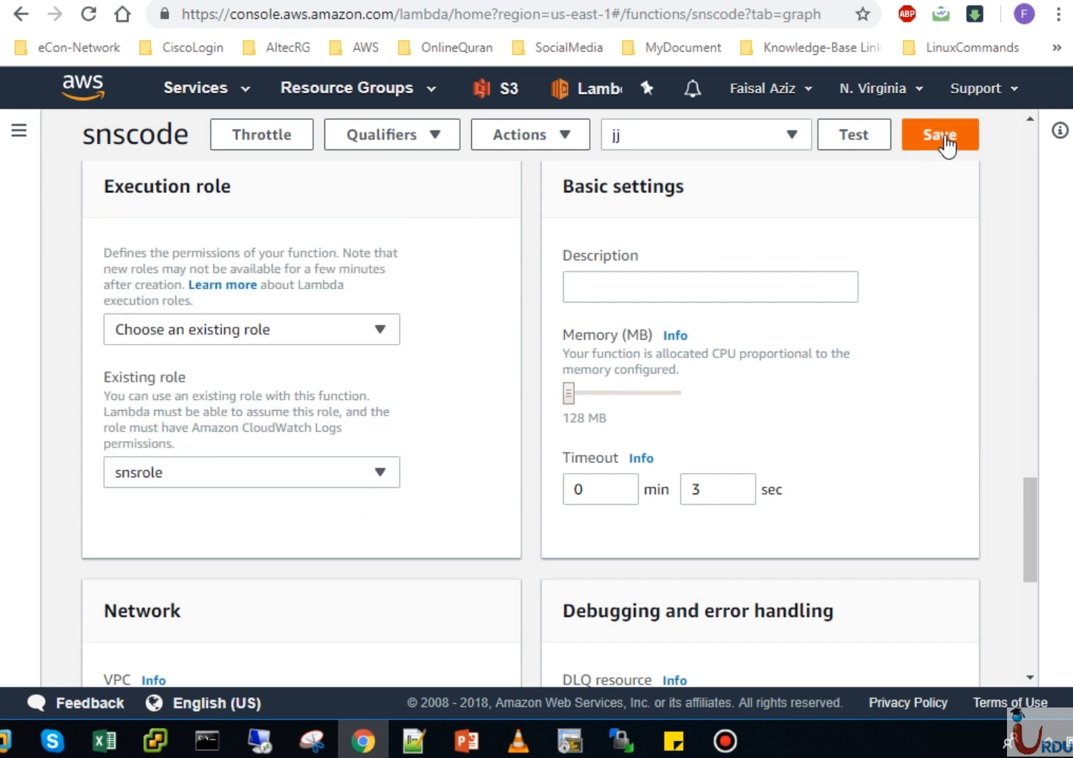
click(350, 480)
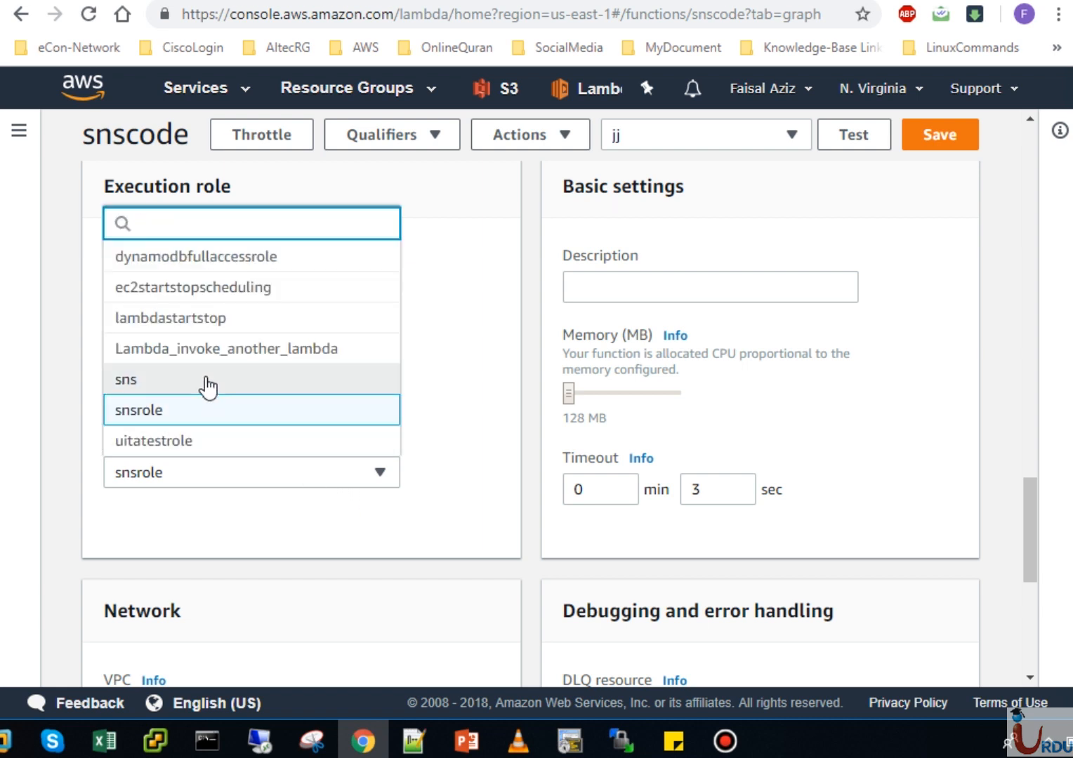
click(235, 415)
click(938, 139)
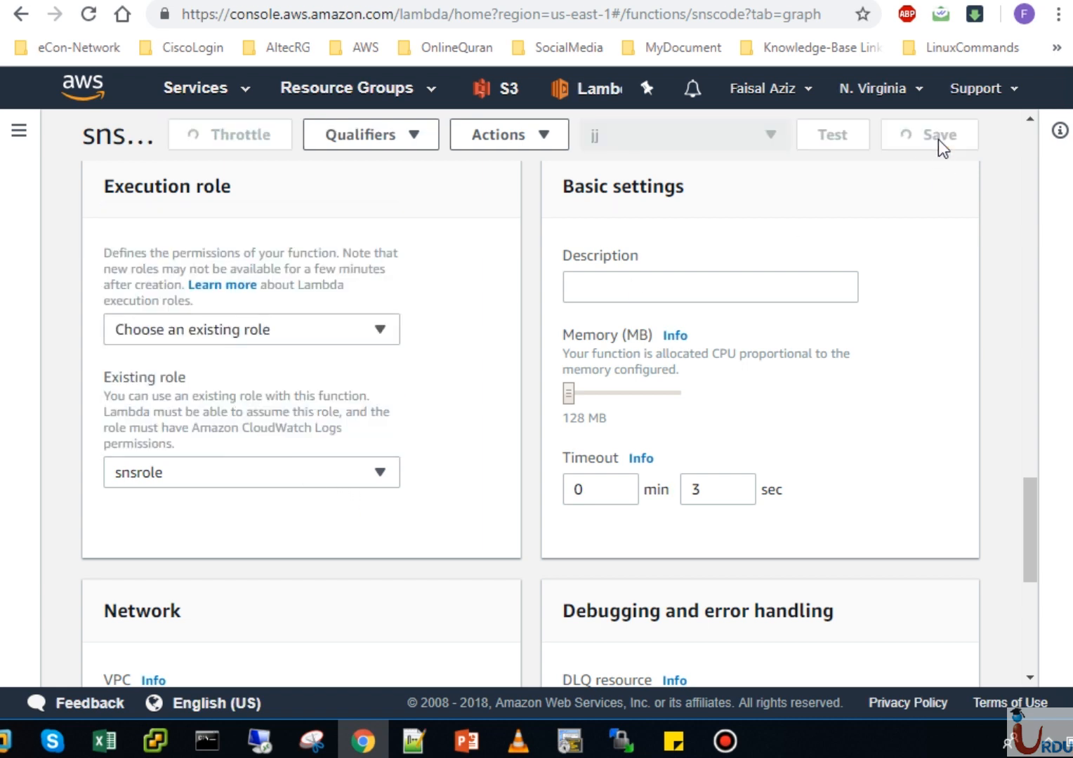
Step: Examine the topic ARN, message text and publish call in the snscode function's inline code
click(1034, 218)
click(1034, 218)
click(1034, 218)
drag(1034, 218, 1034, 167)
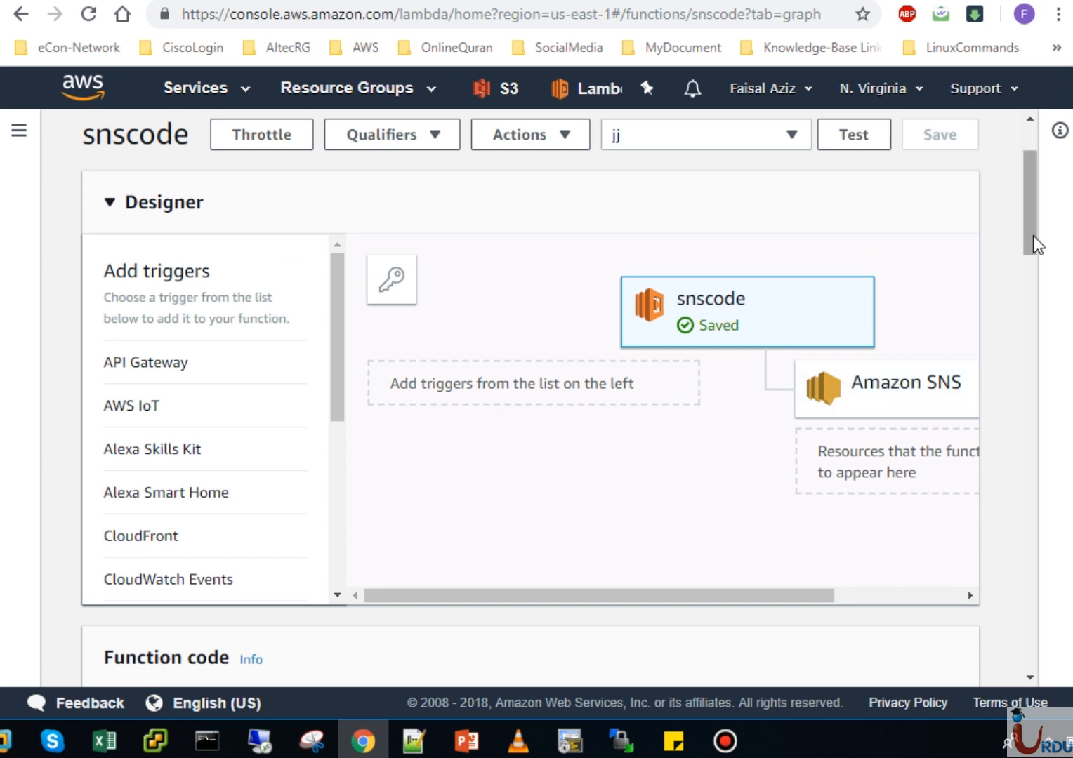
drag(1034, 245, 1034, 331)
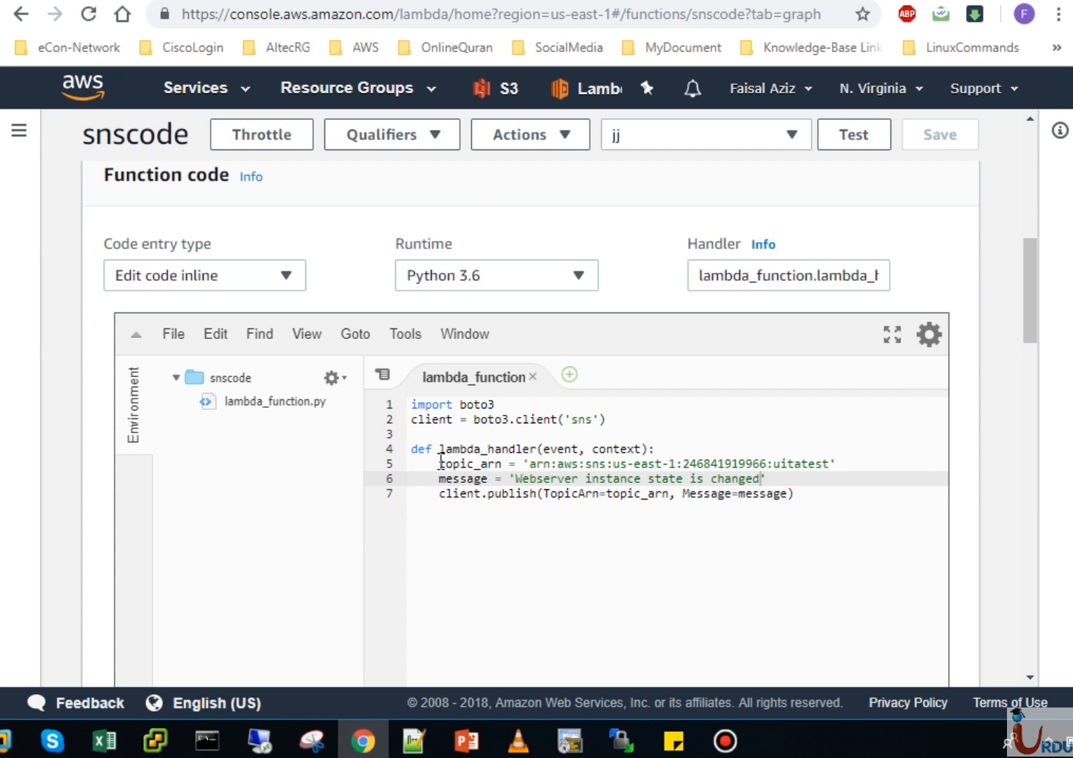
drag(439, 464, 824, 468)
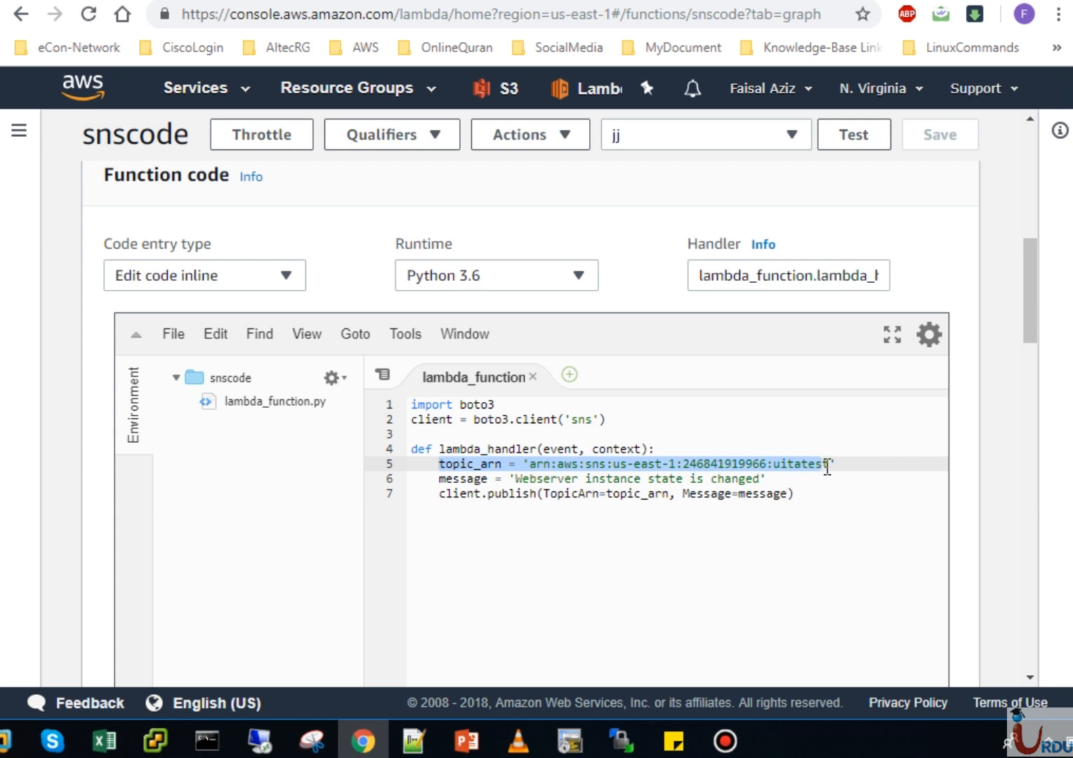
click(828, 466)
drag(813, 468, 775, 470)
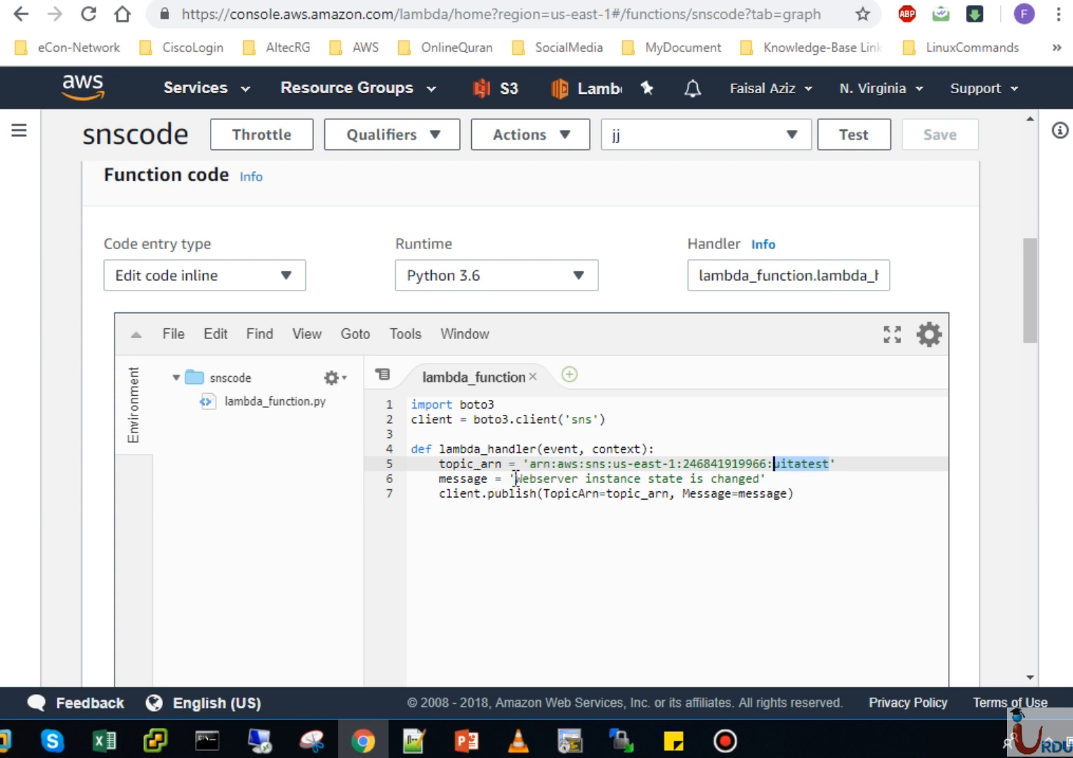
drag(515, 479, 769, 479)
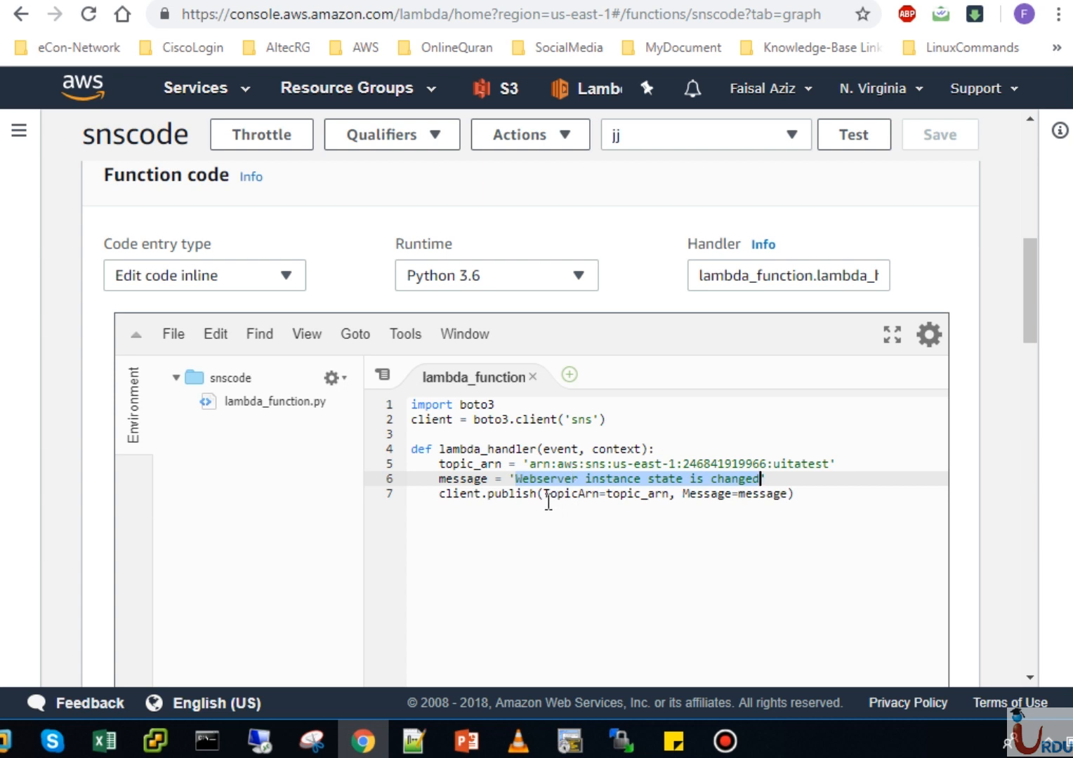
click(689, 525)
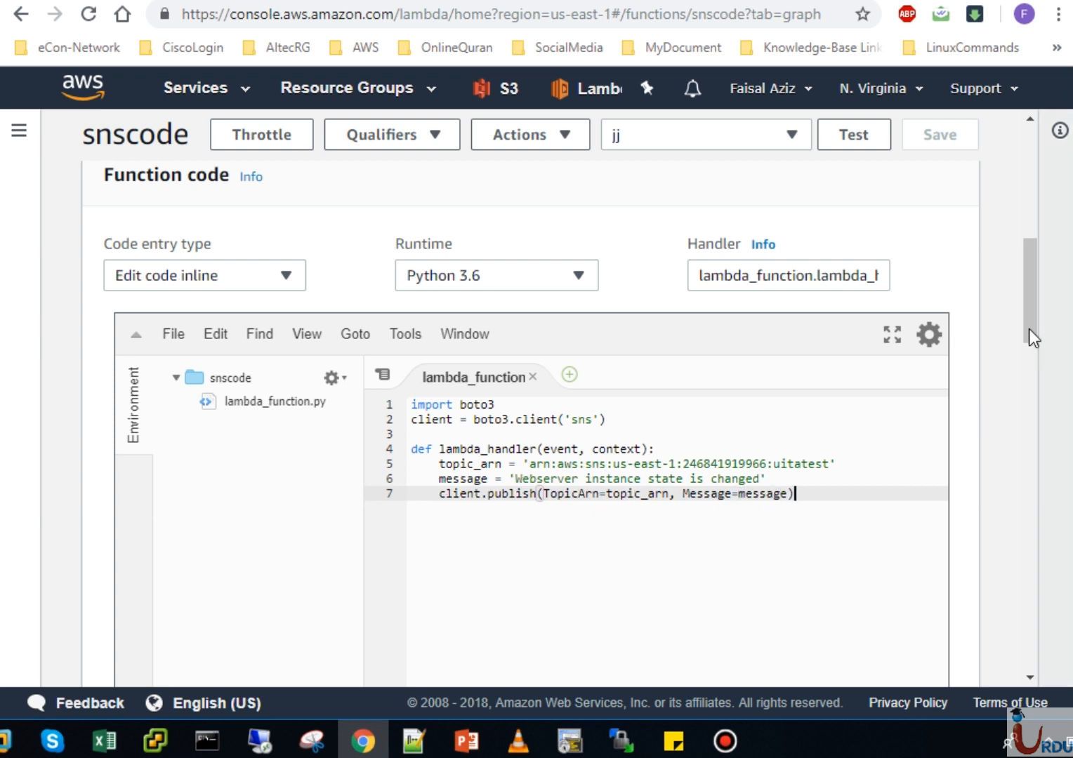
Step: Add a CloudWatch Events trigger to the snscode function in the Designer
drag(1028, 321, 1029, 214)
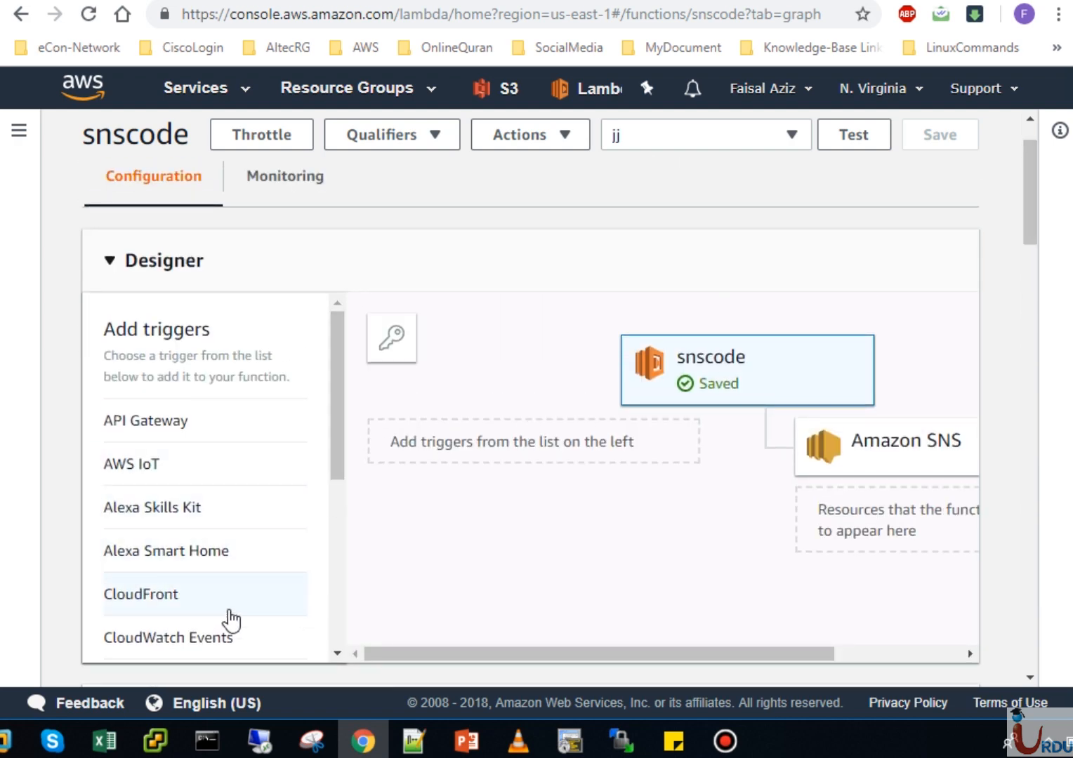
click(220, 634)
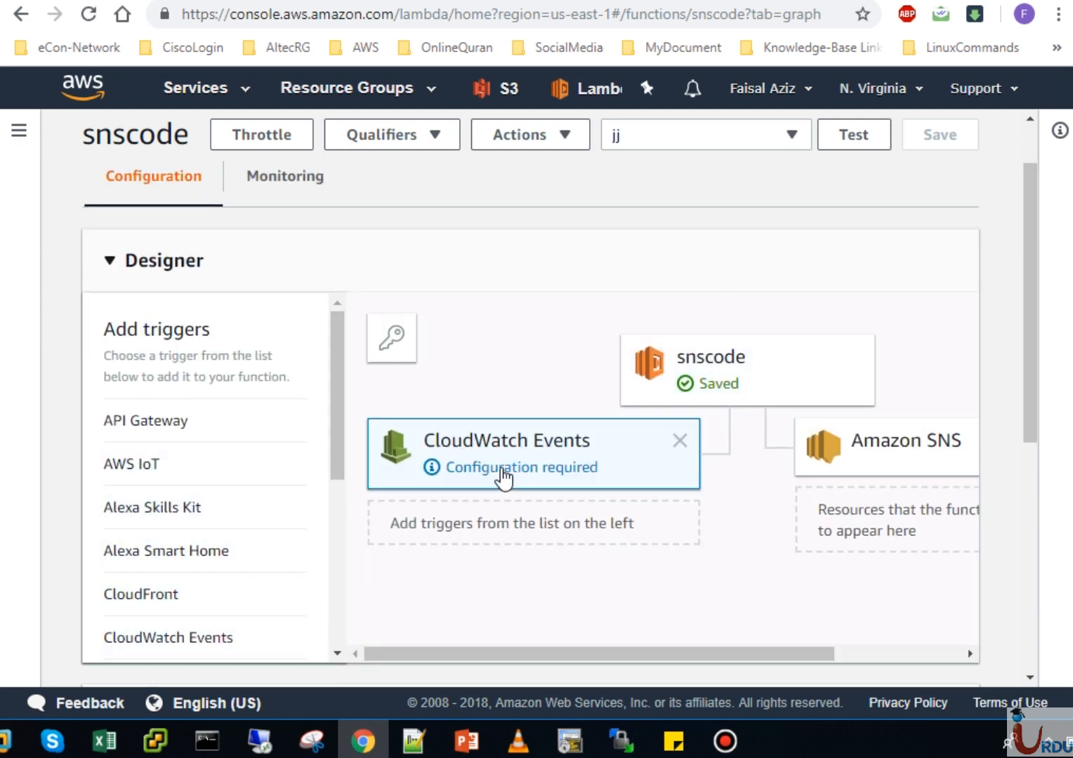
Step: Choose to create a new rule for the CloudWatch Events trigger and name it uitarule
drag(1028, 410, 1029, 627)
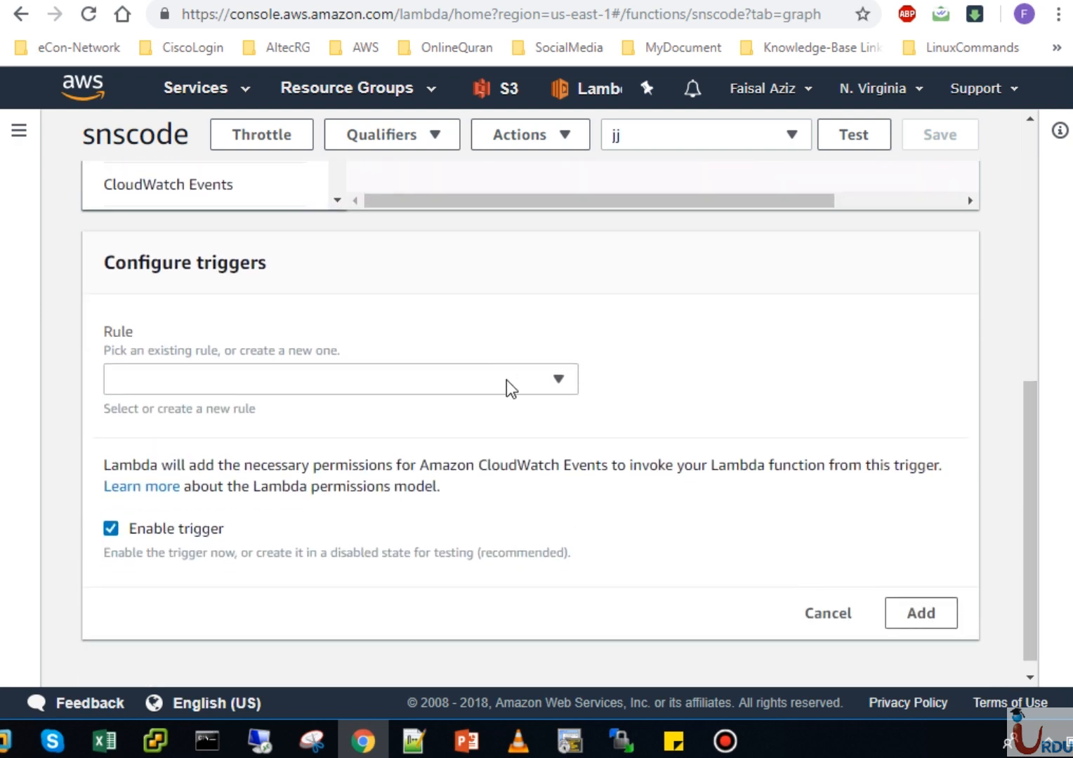
click(508, 387)
click(209, 454)
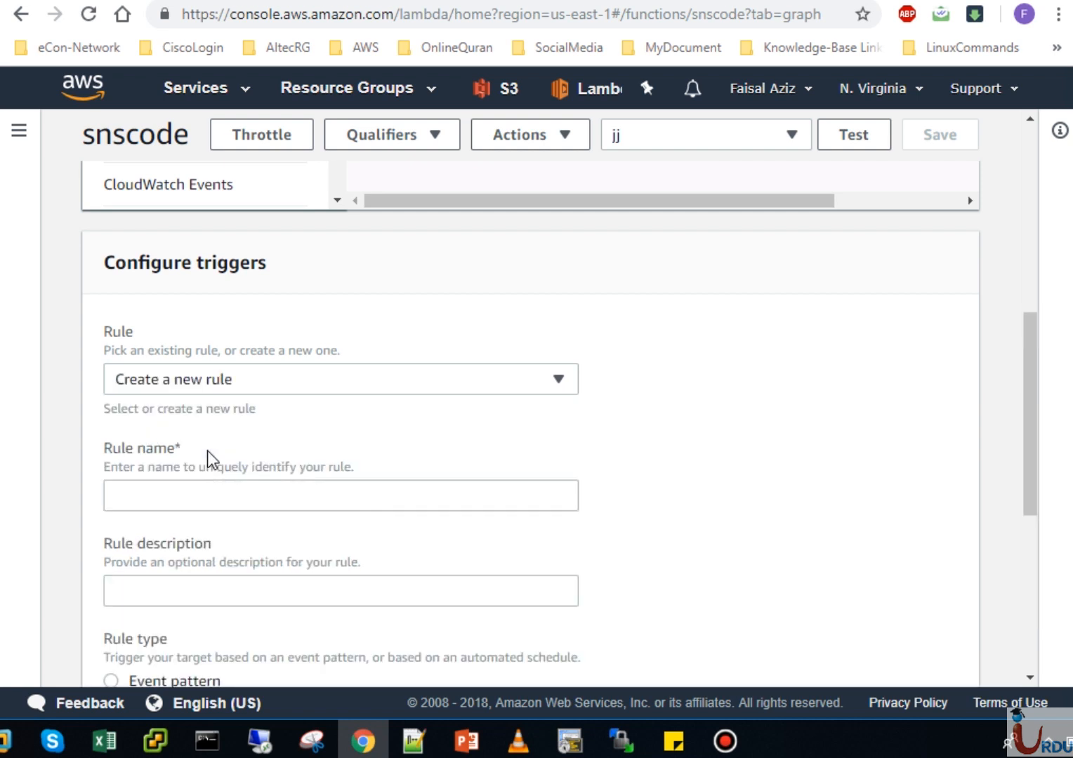
click(230, 495)
text(1)
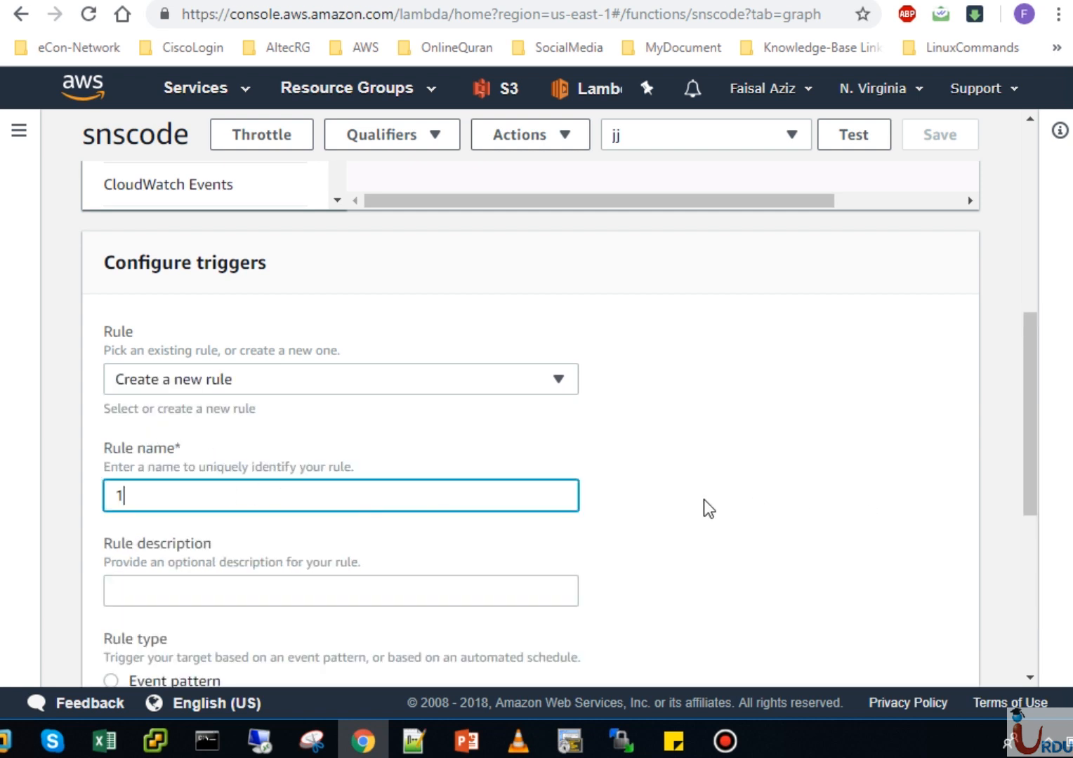
key(BackSpace)
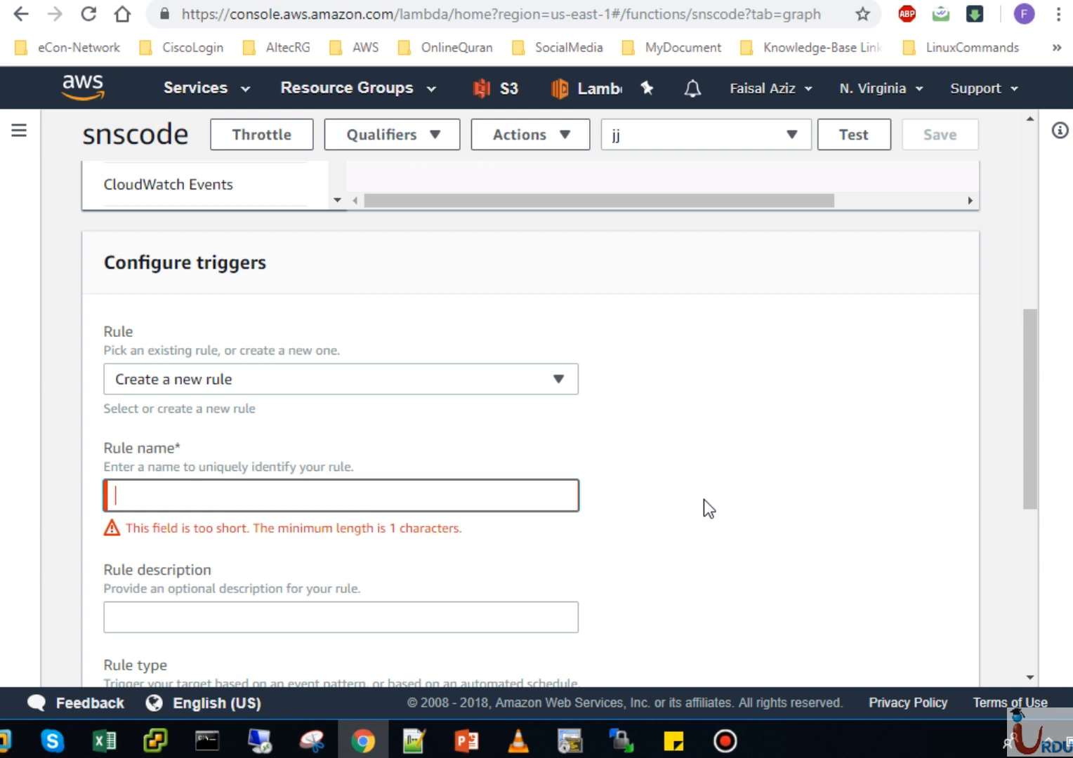
text(uitarule)
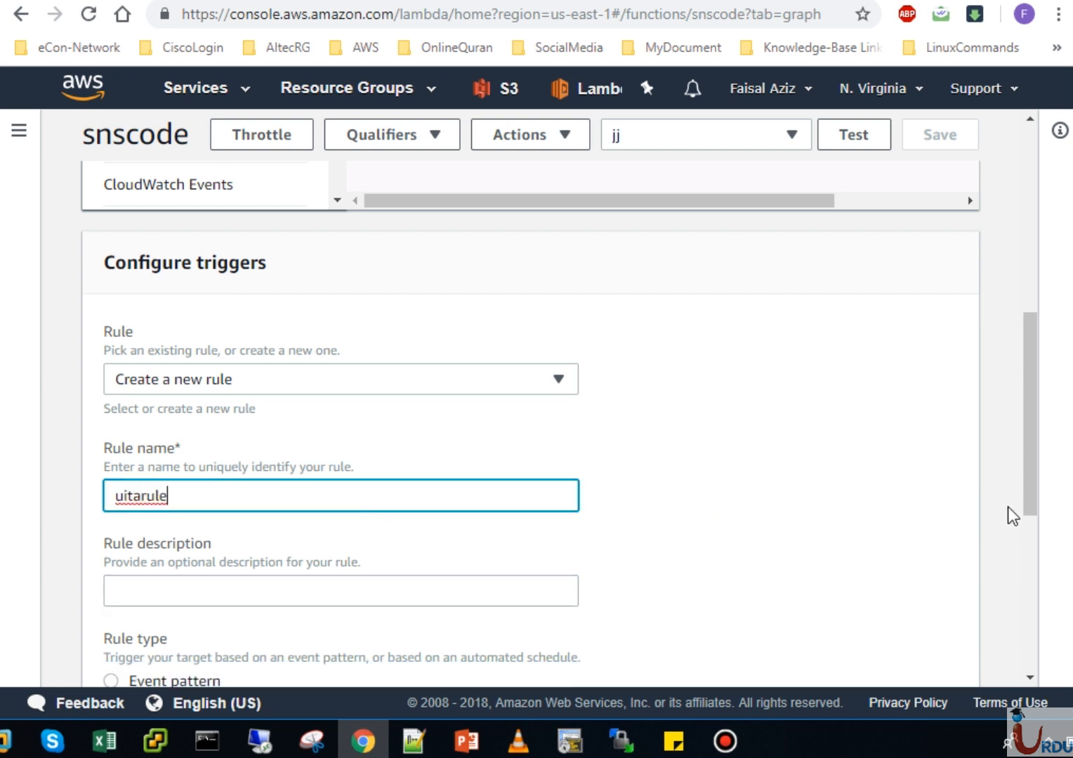
Step: Set the rule type to Event pattern, with EC2 as the service and EC2 instance state-change notification as the event
drag(1031, 500, 1027, 589)
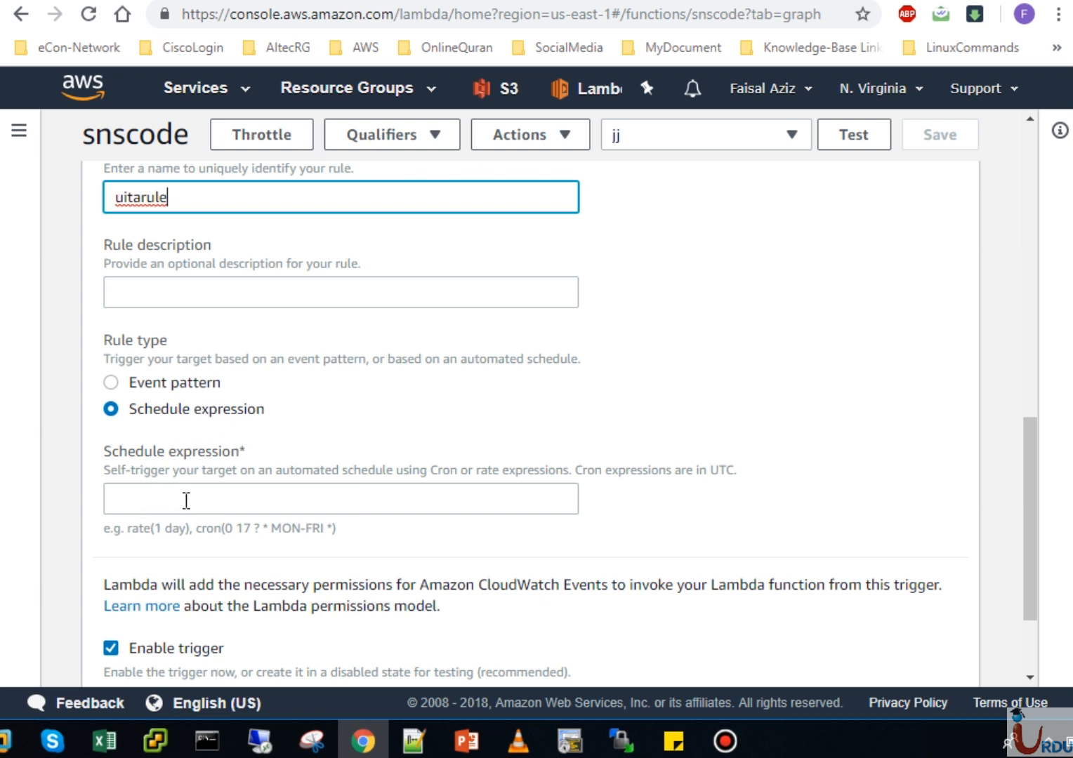
click(179, 388)
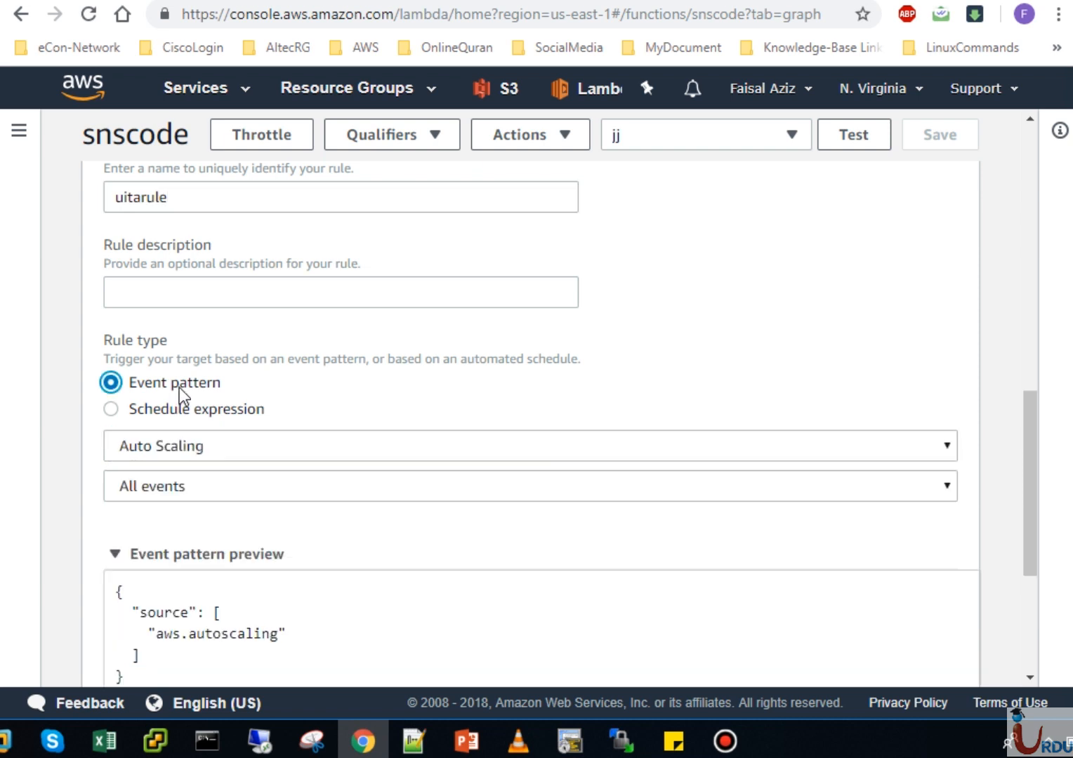
click(234, 439)
click(161, 492)
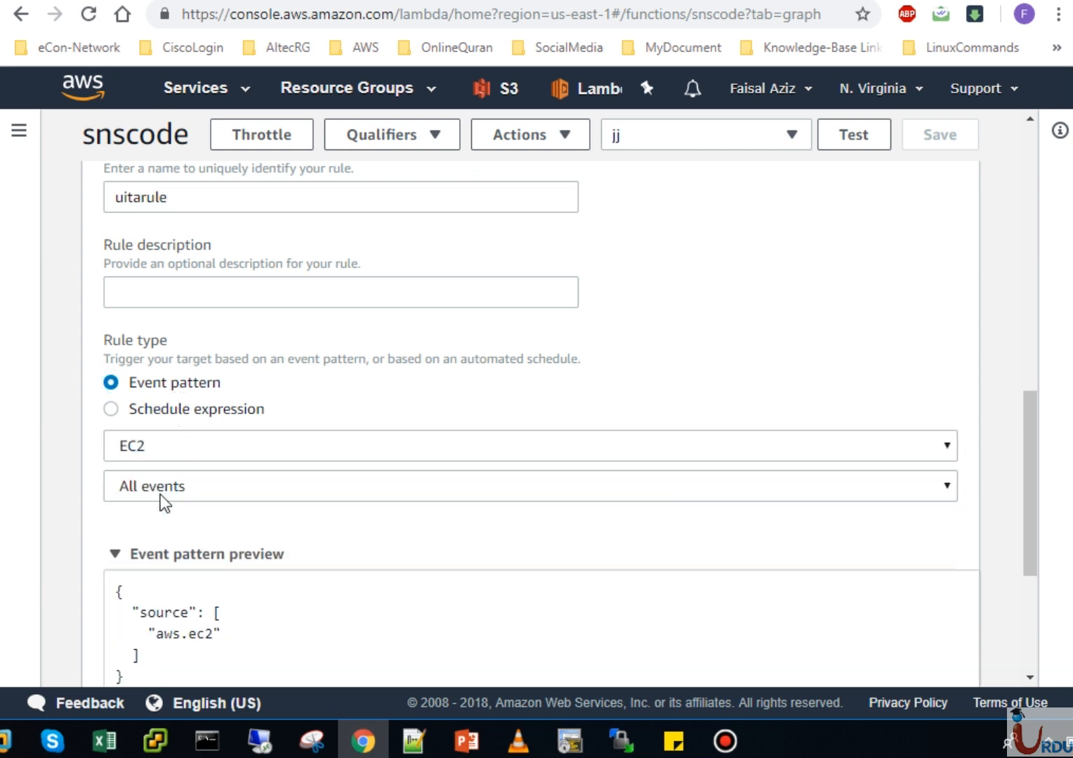
click(163, 494)
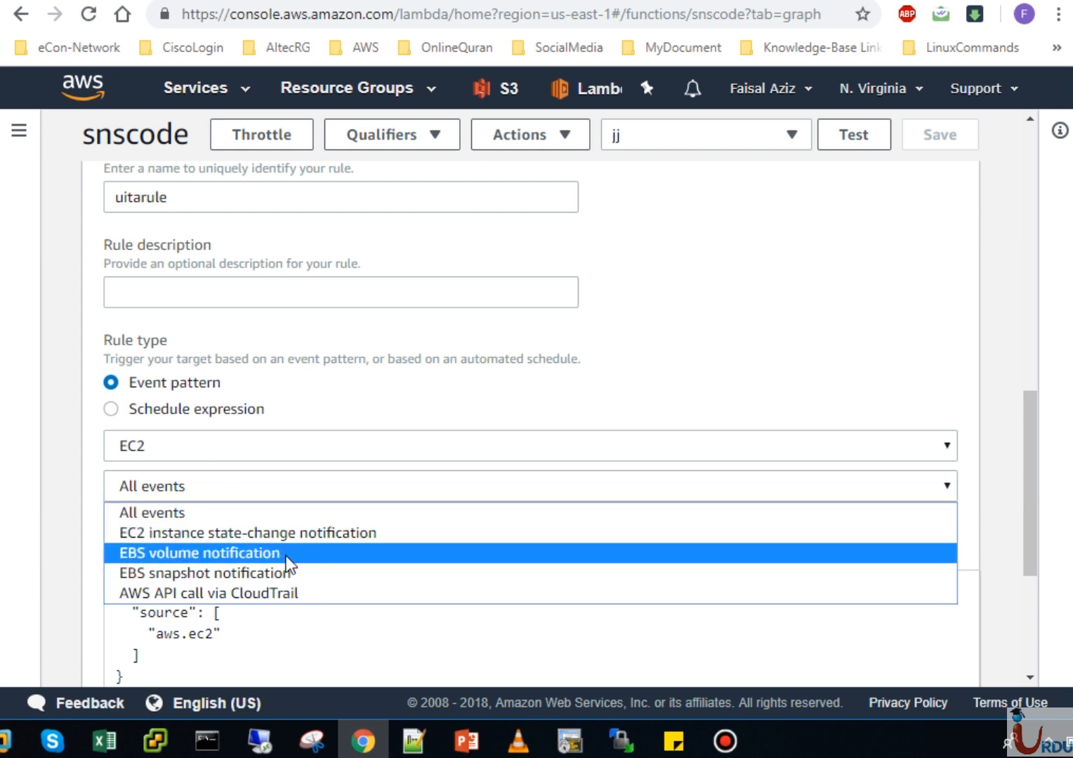
click(274, 532)
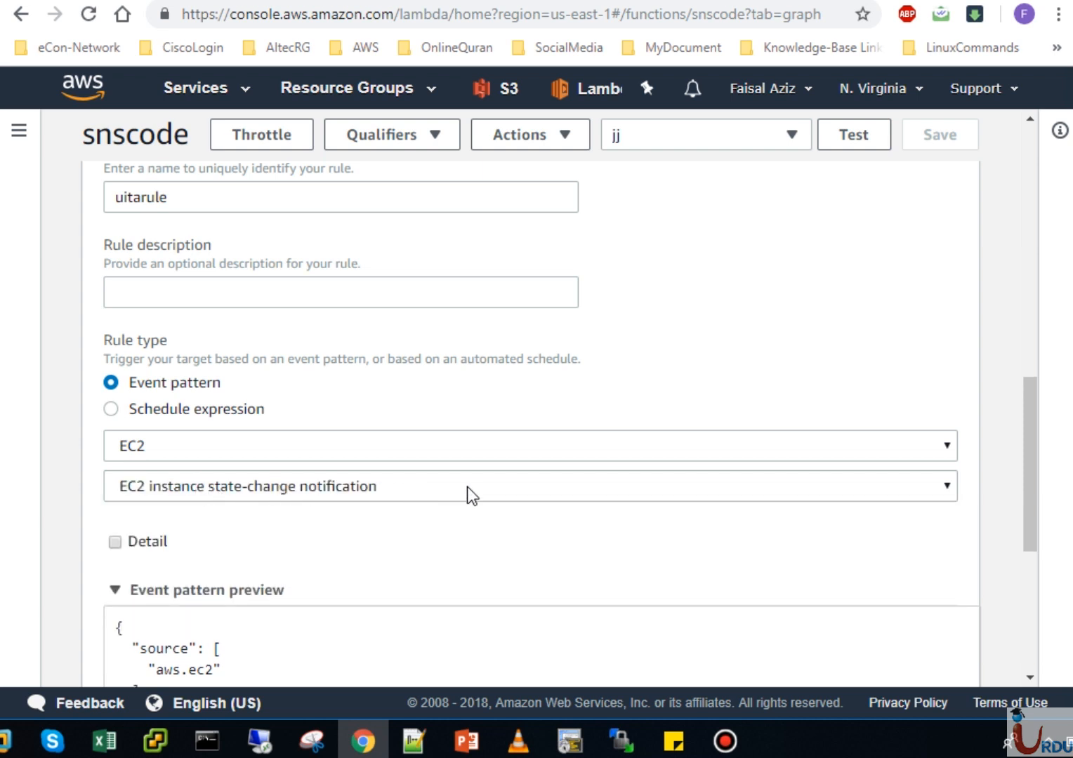
Step: Try the State and Instances detail filters for the event pattern and clear them again
drag(1027, 483, 1029, 541)
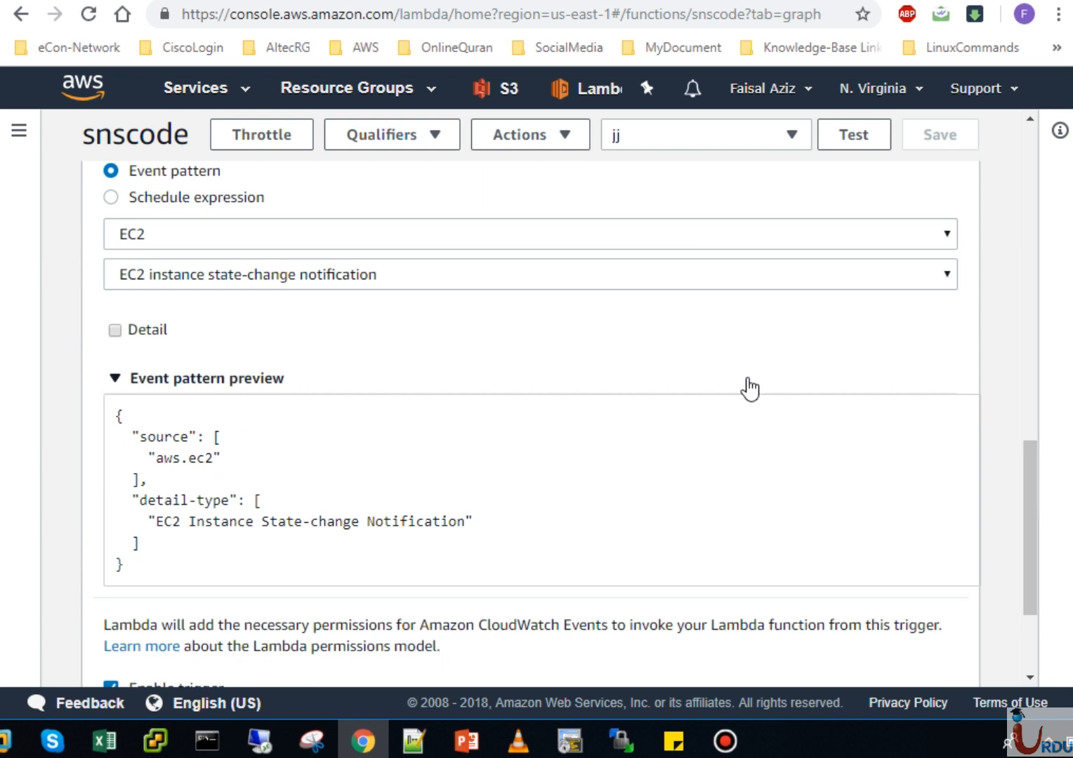
click(115, 330)
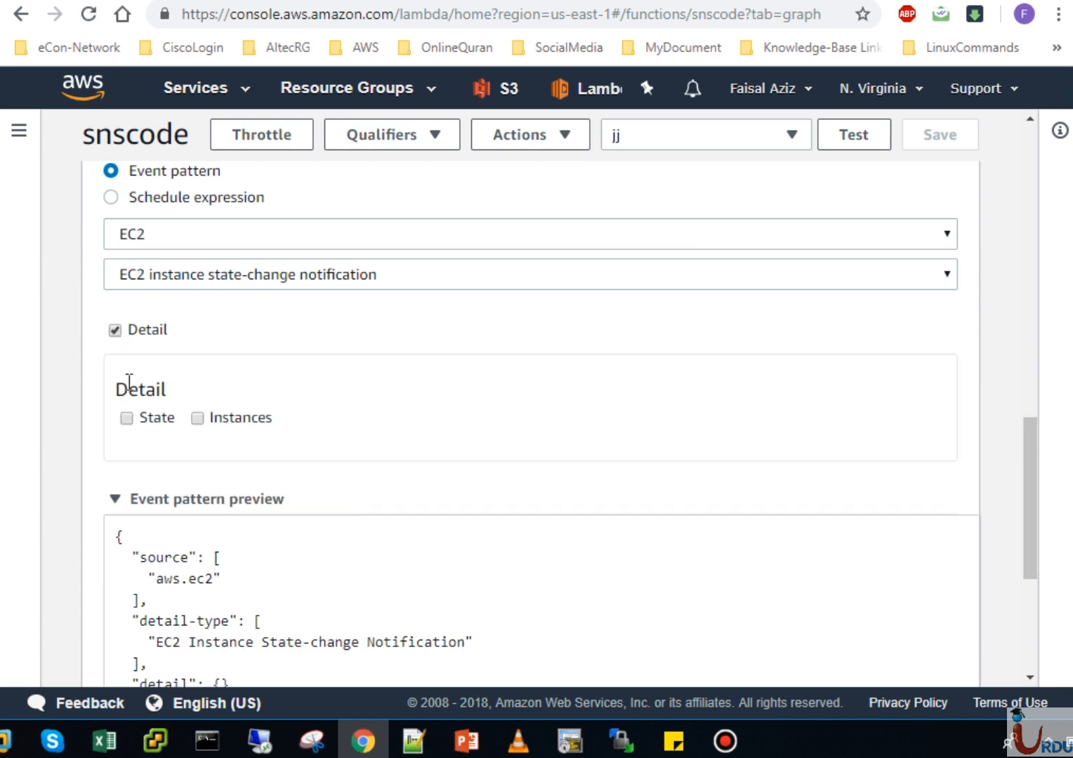
click(127, 419)
click(172, 490)
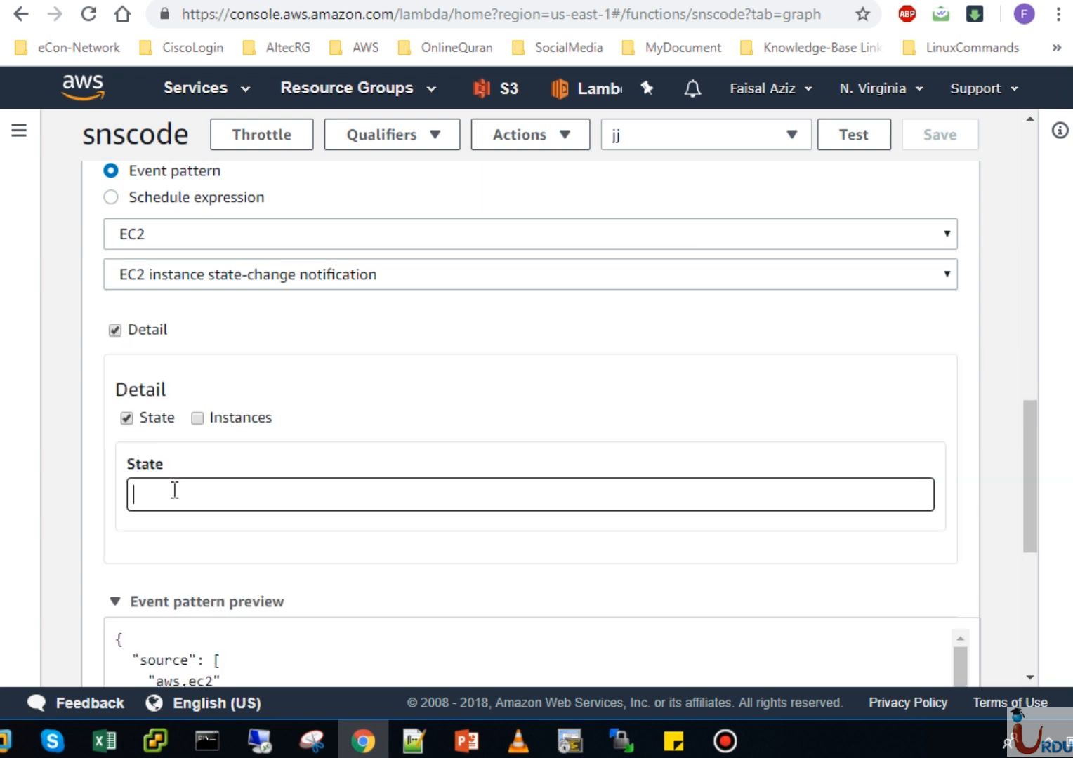
click(127, 418)
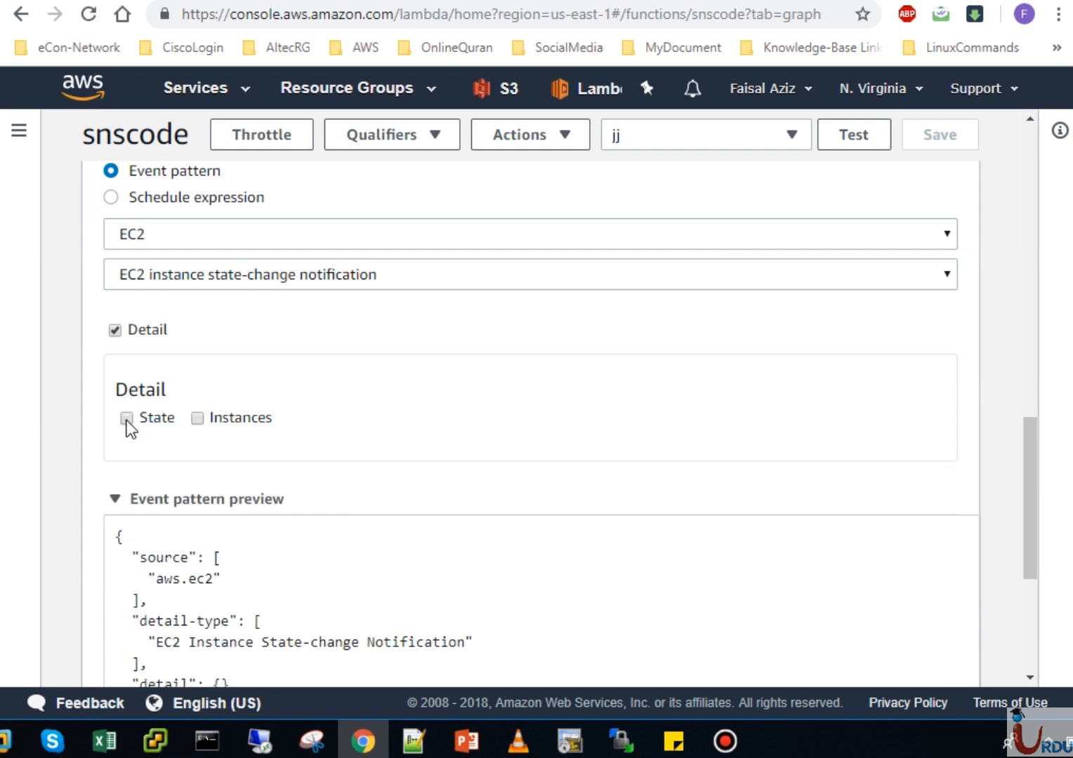
click(197, 418)
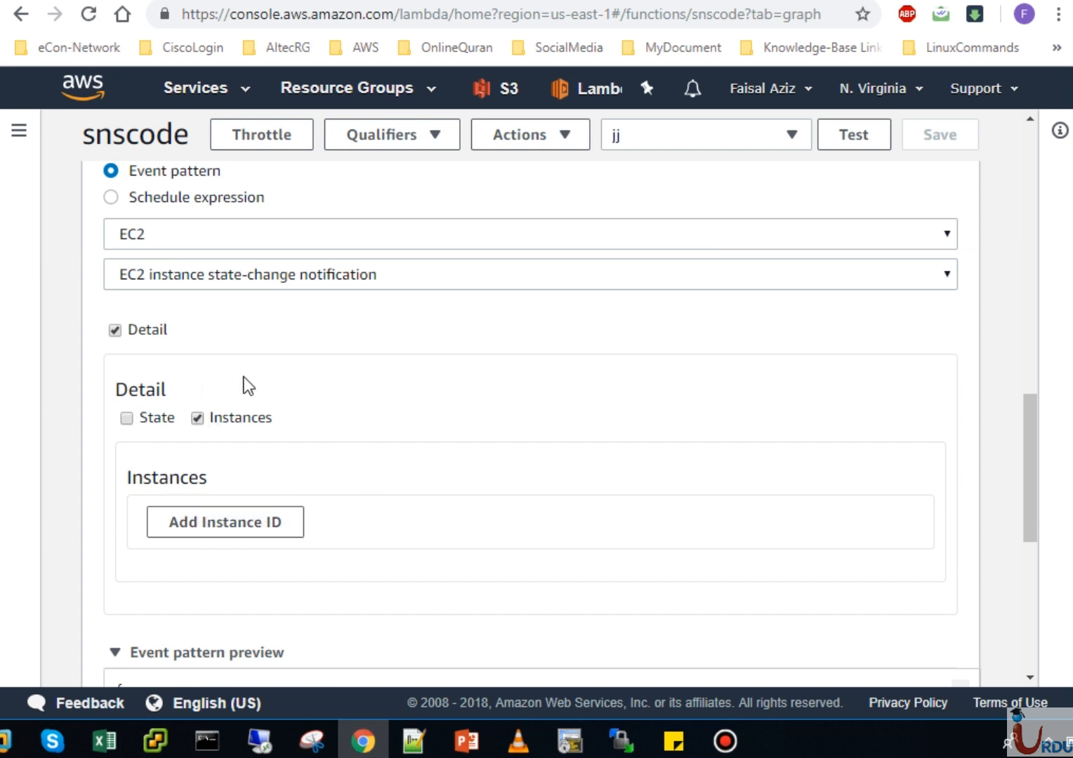
click(196, 419)
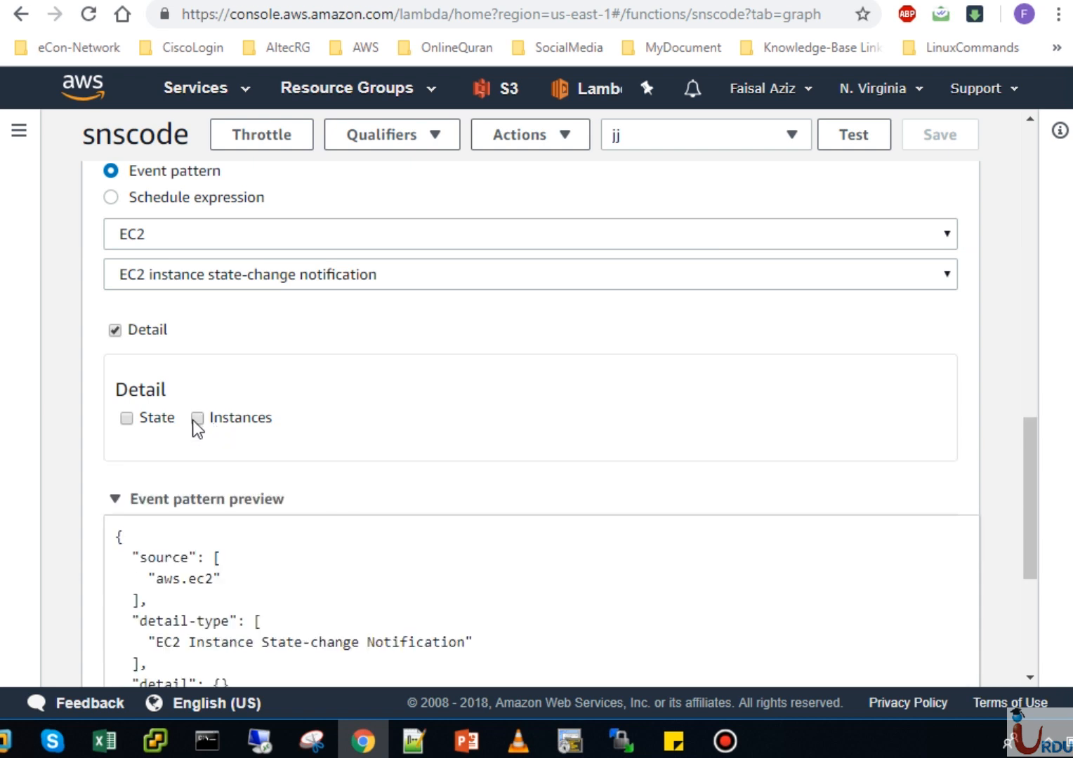
click(114, 331)
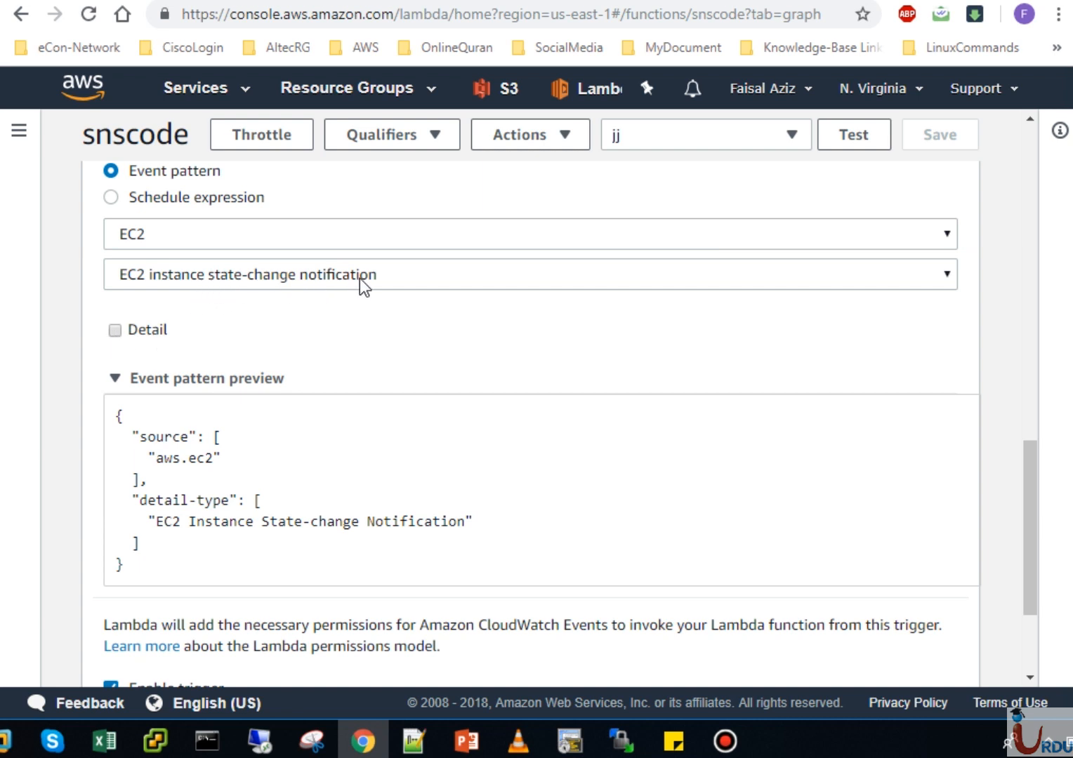
Step: Add the enabled trigger to the snscode function and save the function
drag(1039, 576, 1034, 608)
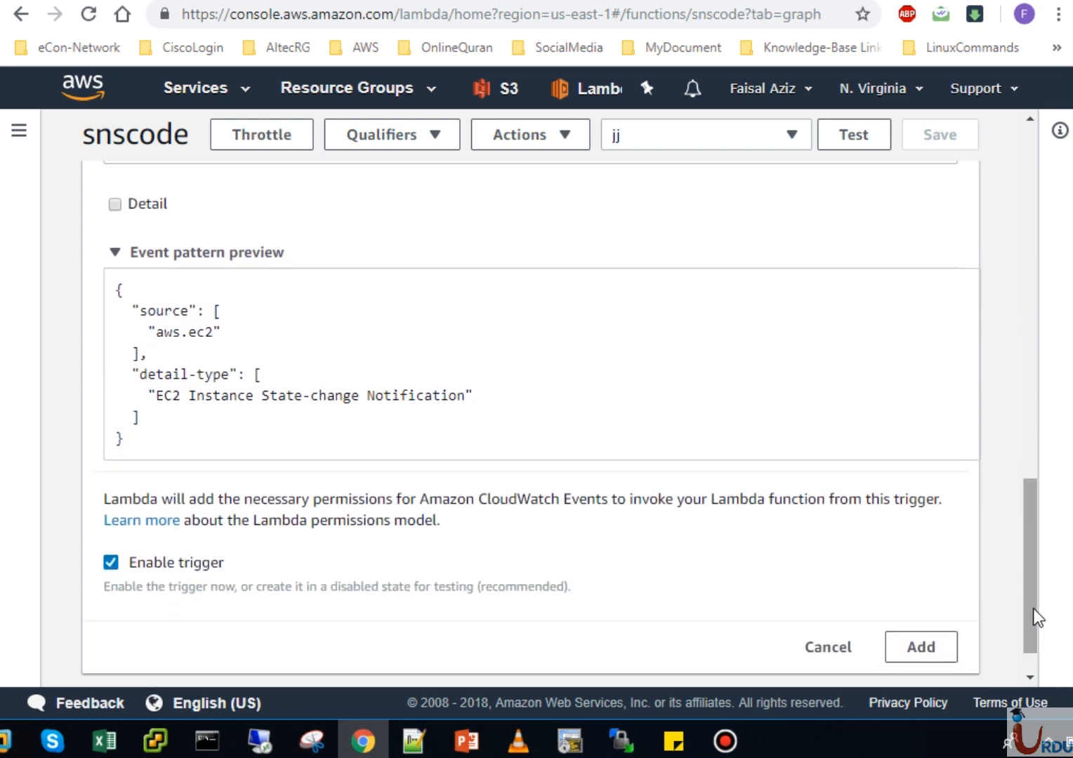
click(919, 646)
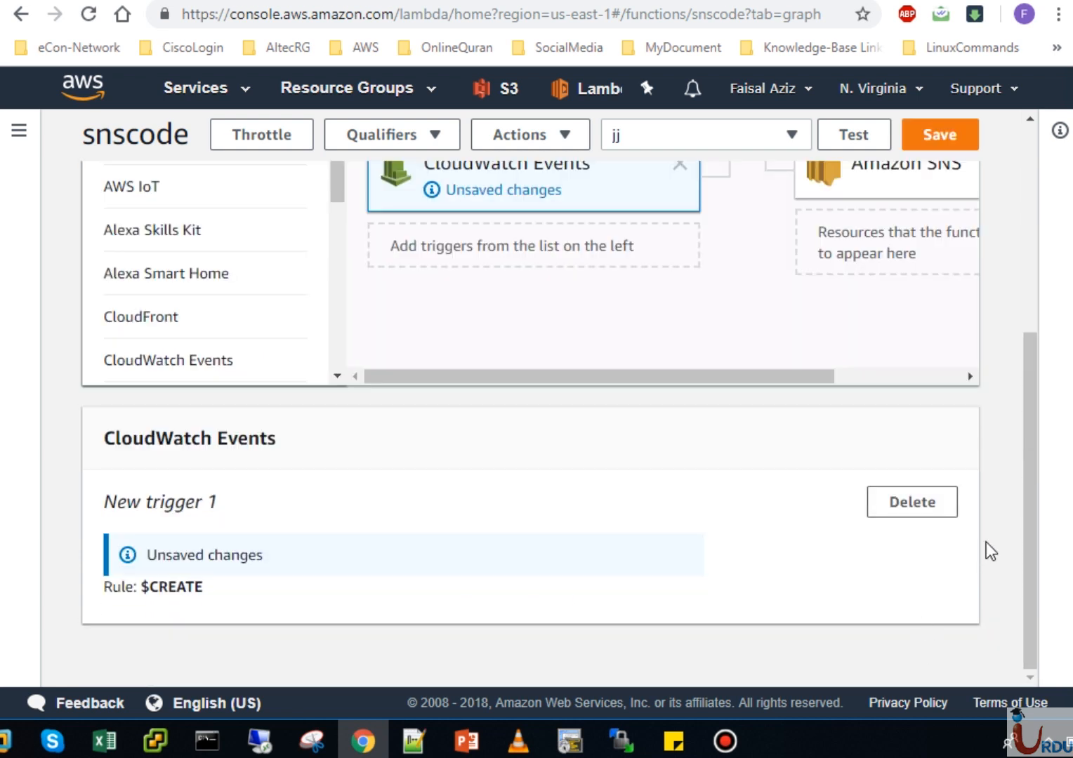
drag(1026, 457, 1030, 393)
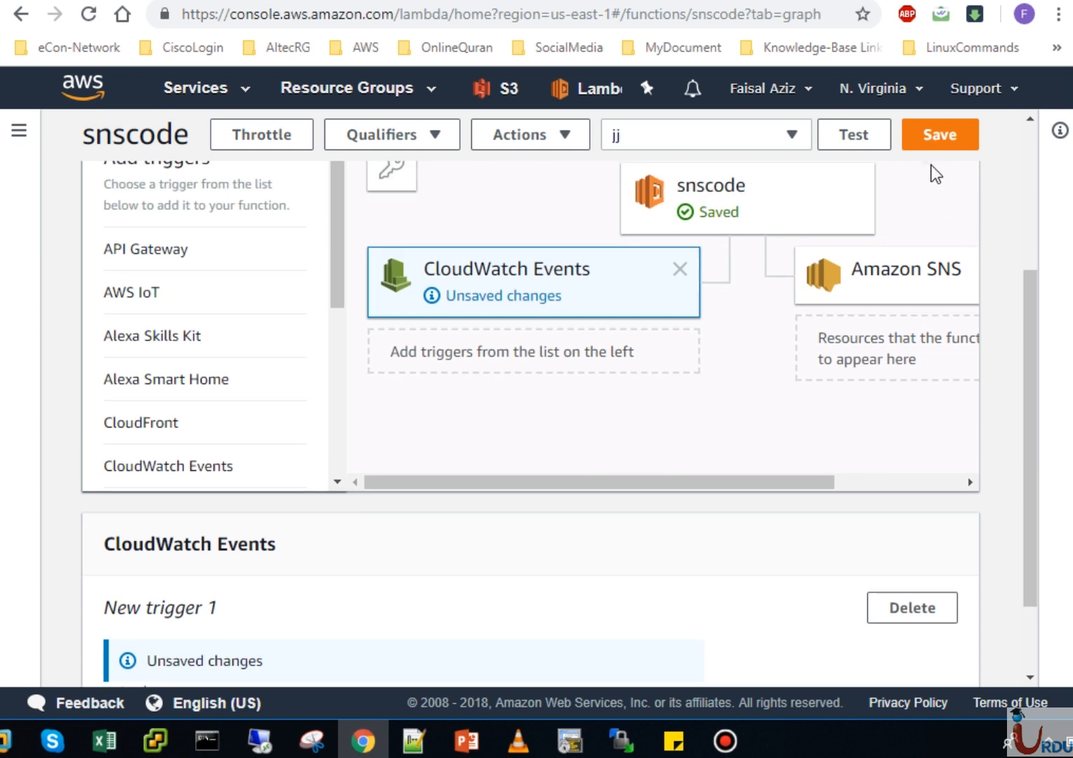
click(934, 143)
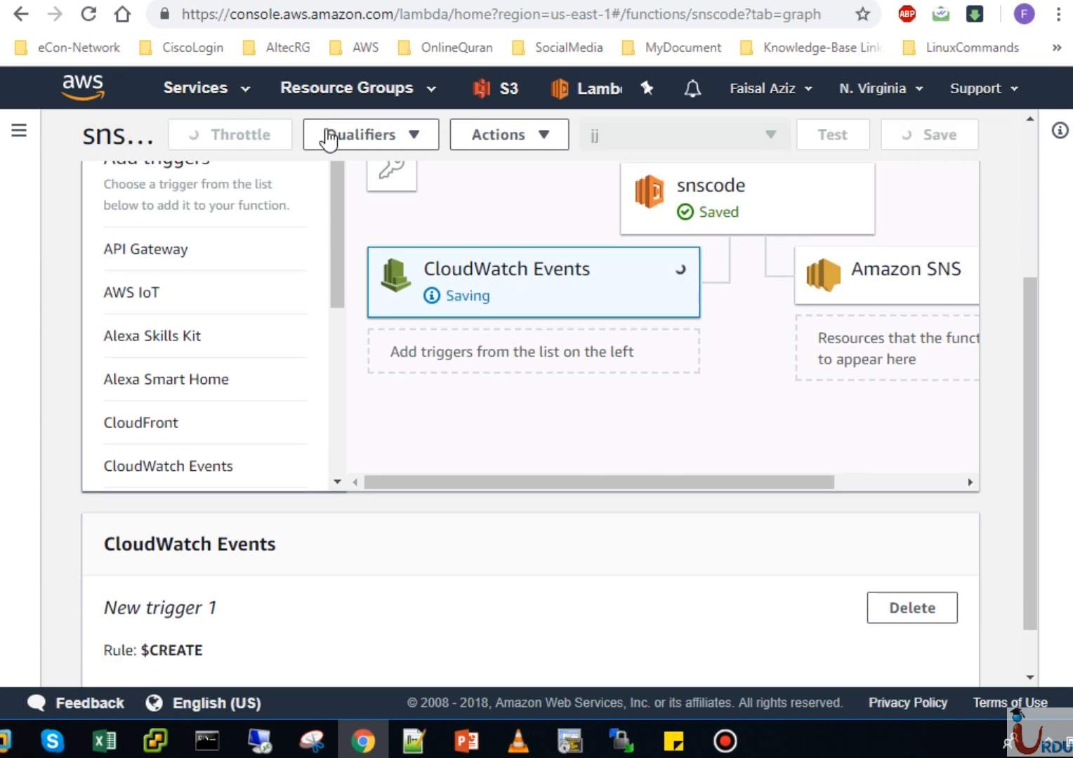
Step: Open the EC2 console in a new browser tab and display its list of instances
click(214, 89)
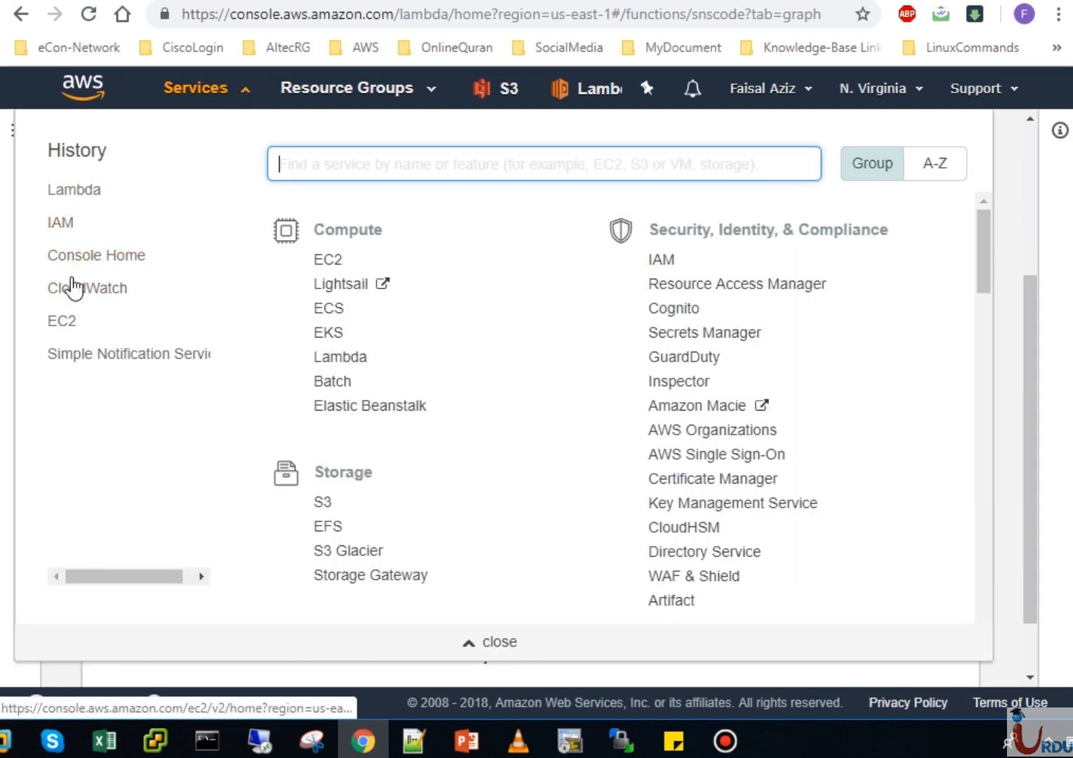
right_click(64, 325)
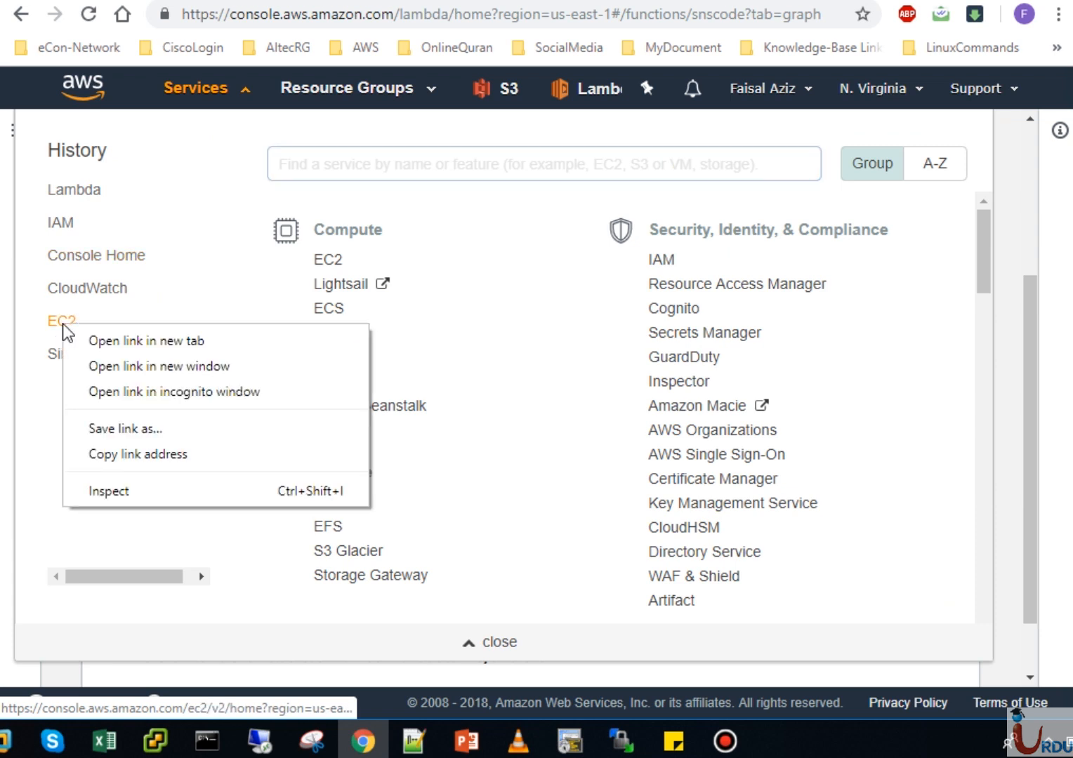
click(77, 342)
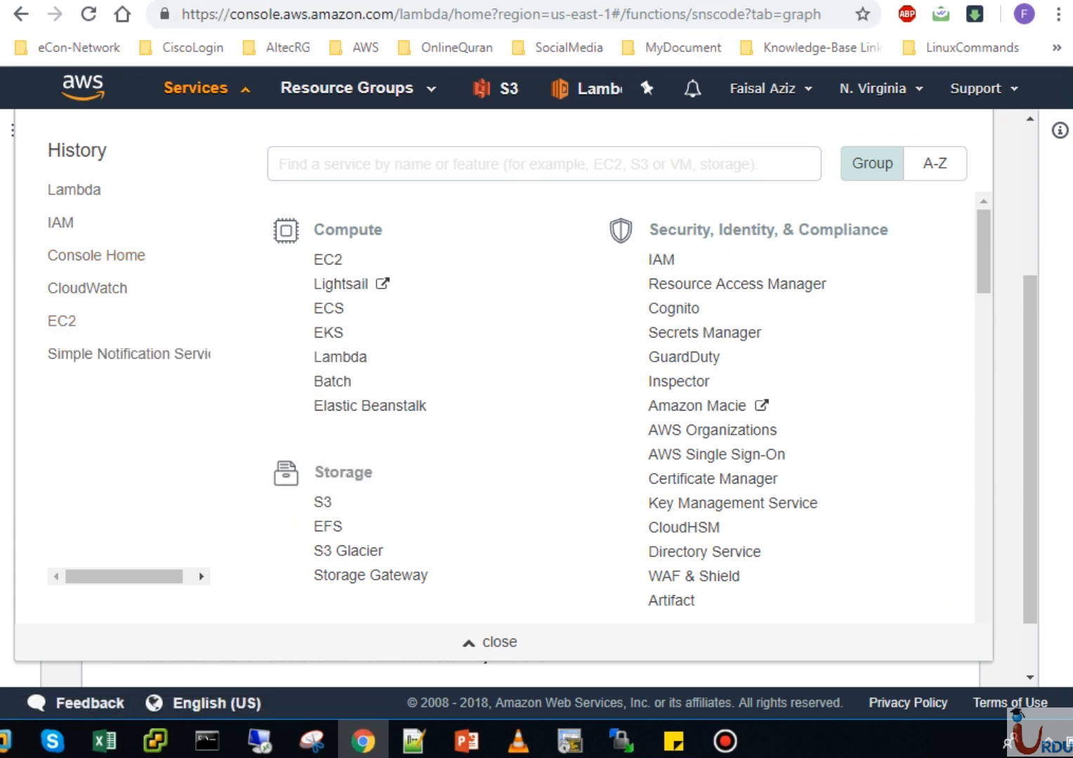
click(724, 0)
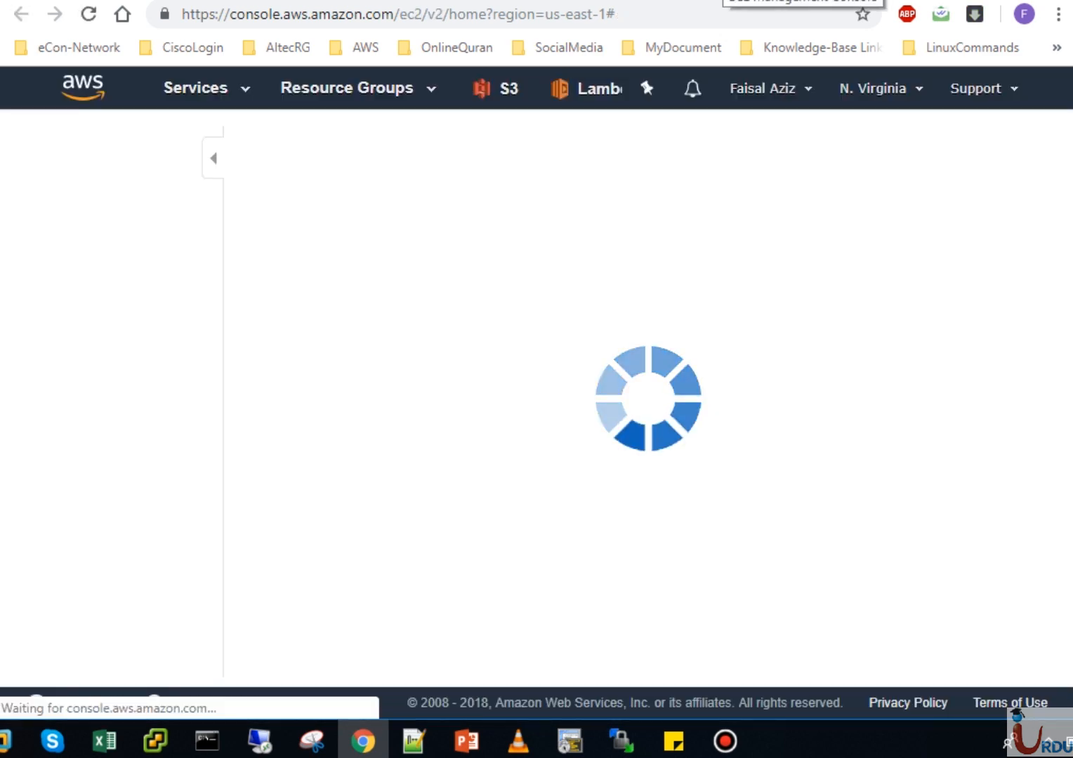
click(78, 304)
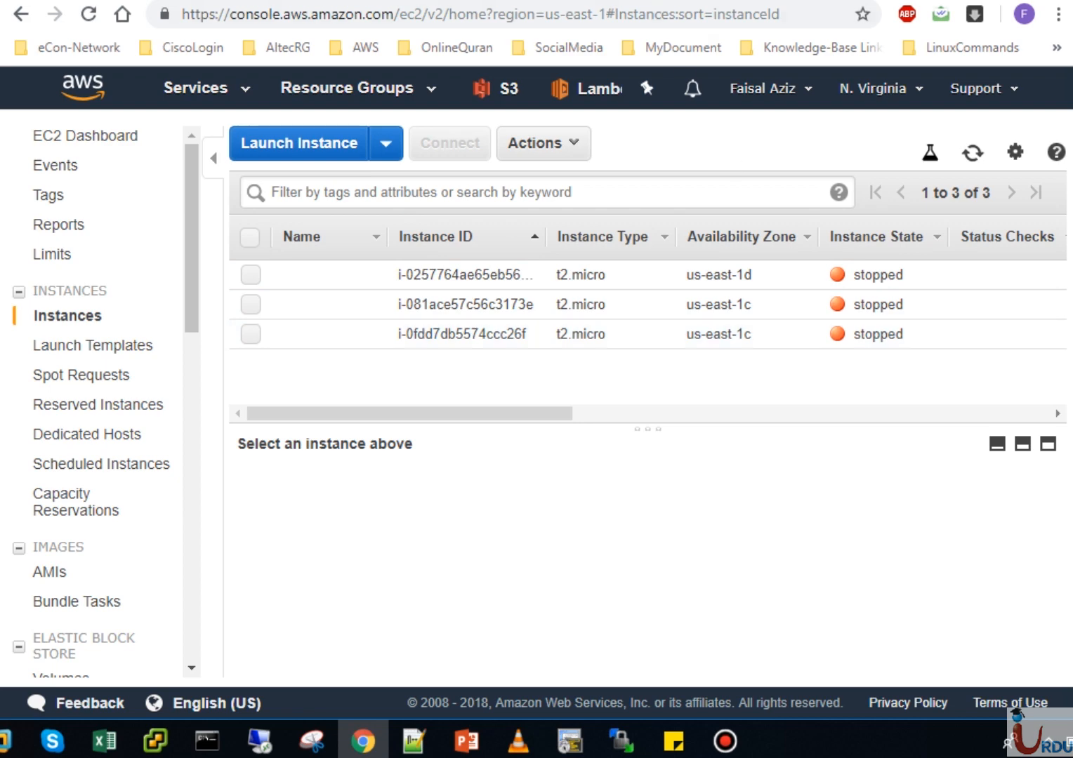
Step: Open Gmail in a new browser tab and look over the inbox
key(ctrl+Tab)
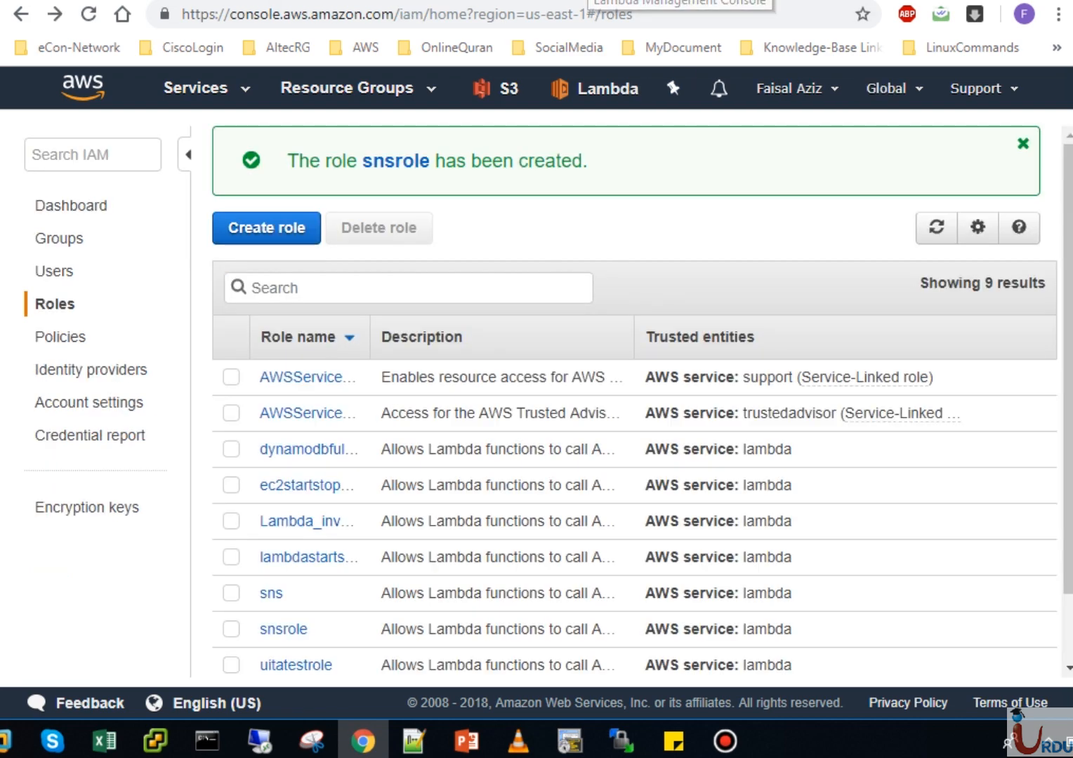
click(591, 1)
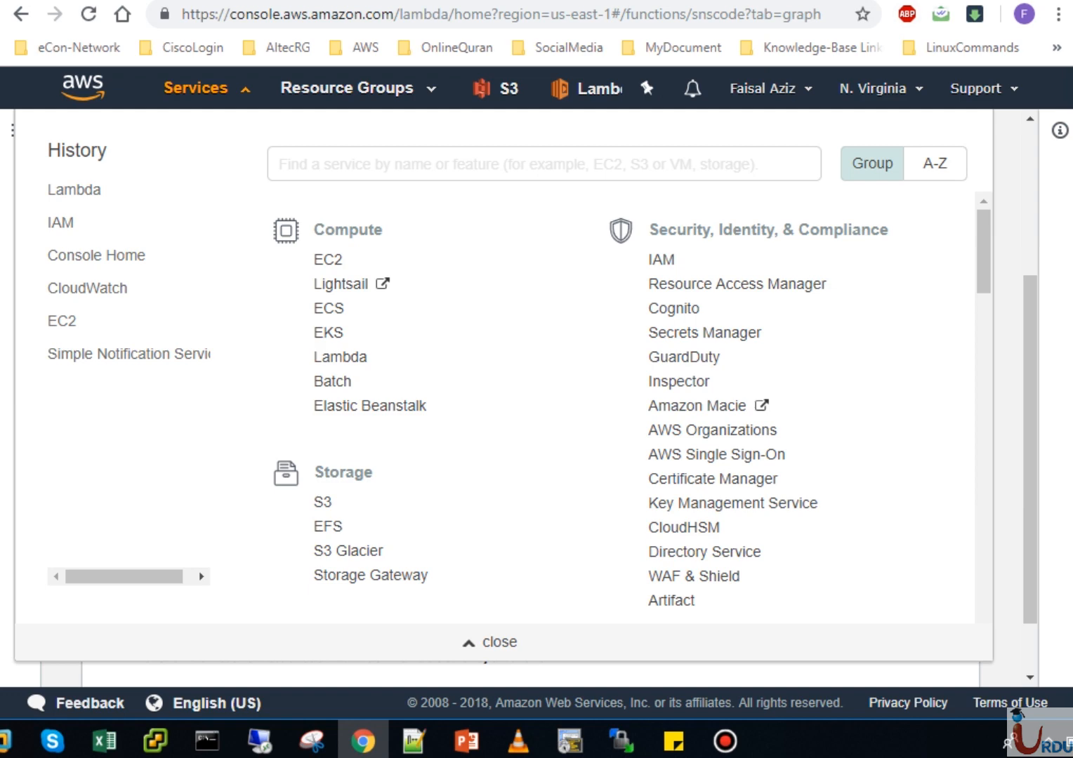
key(super+Up)
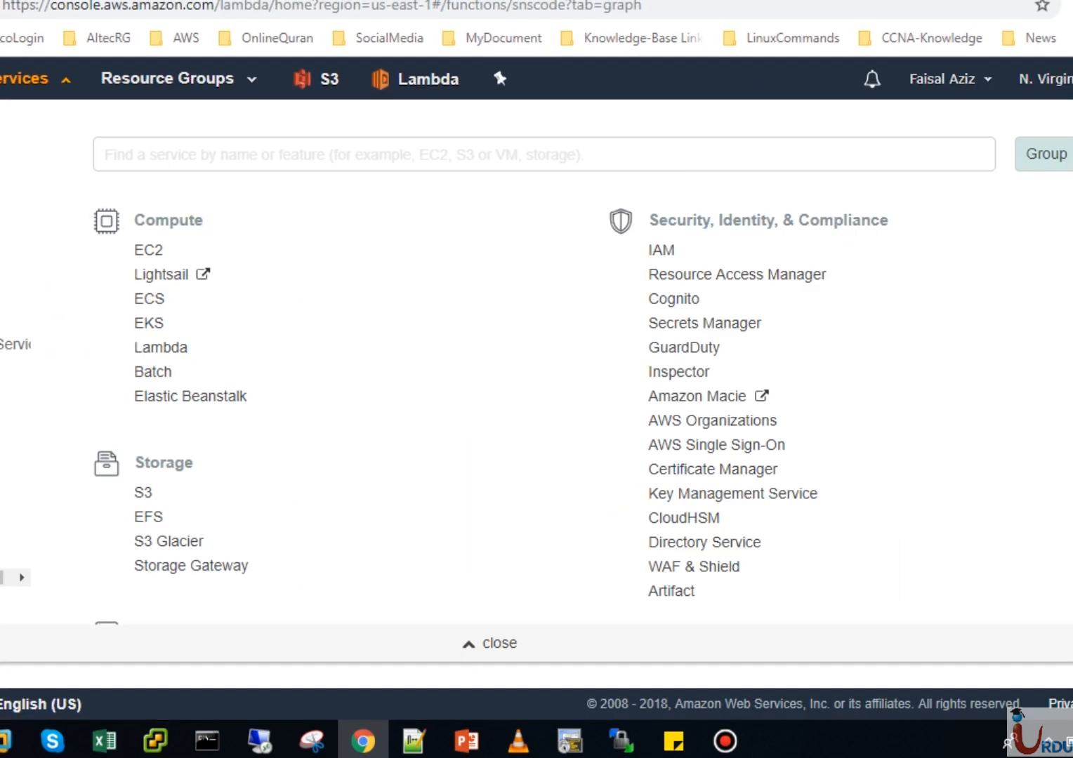
key(ctrl+t)
text(gmail)
key(Return)
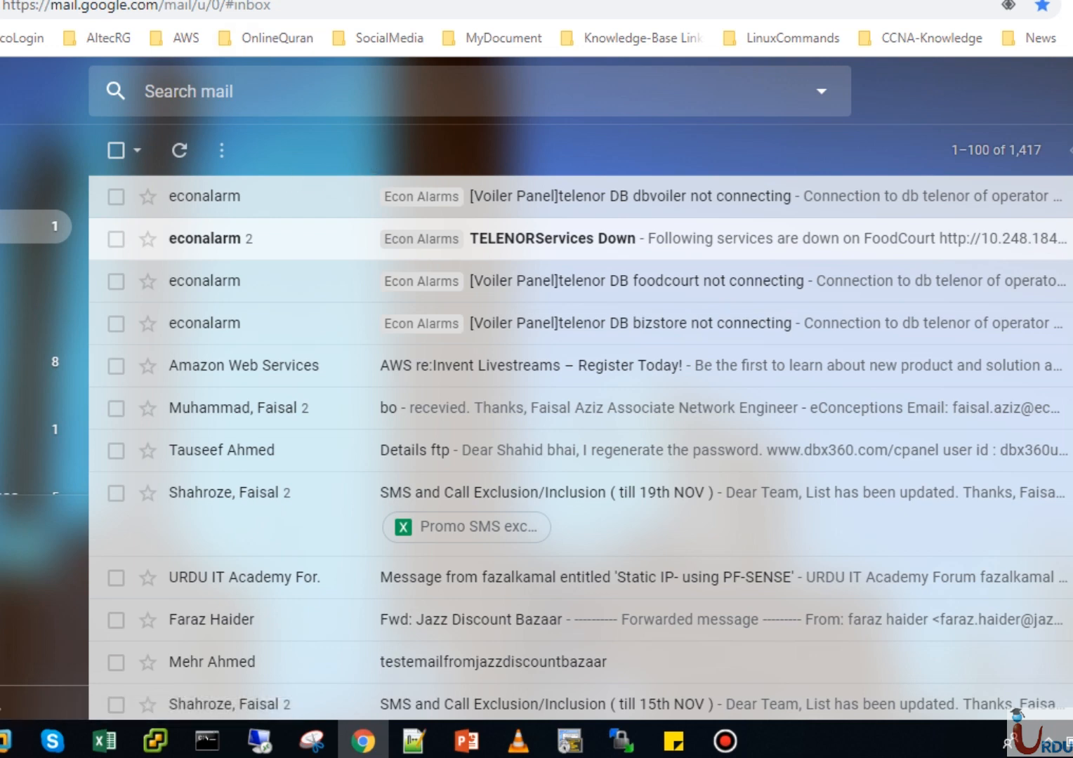
click(800, 1)
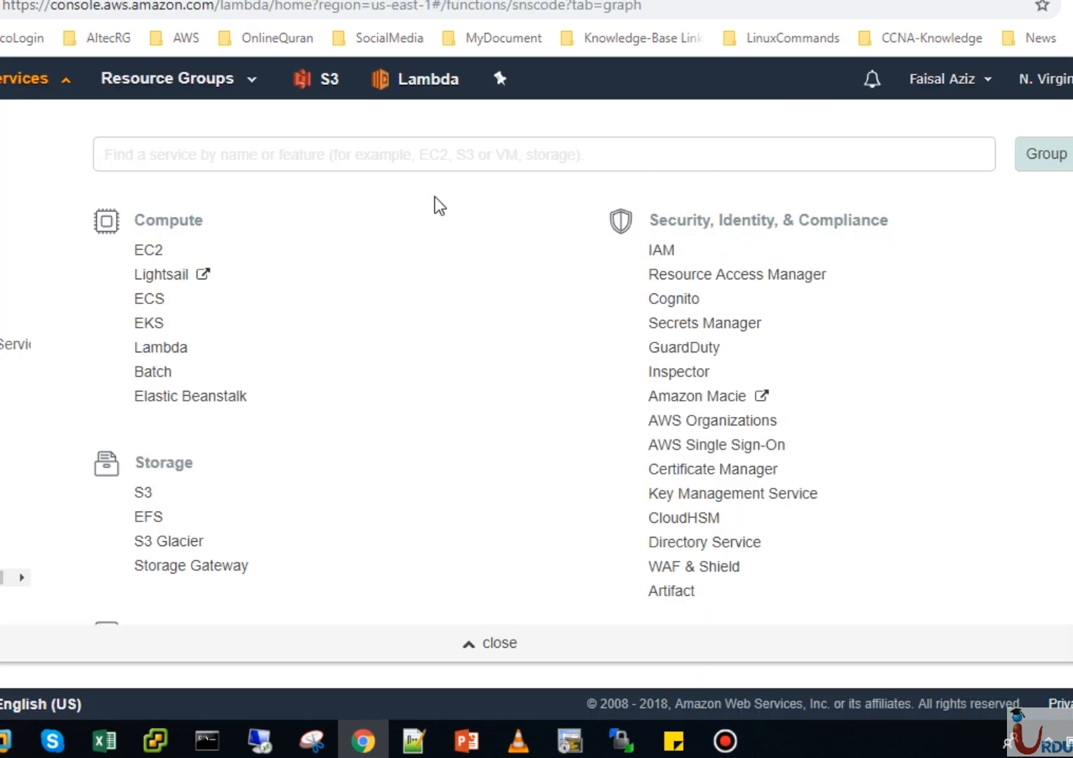
click(158, 2)
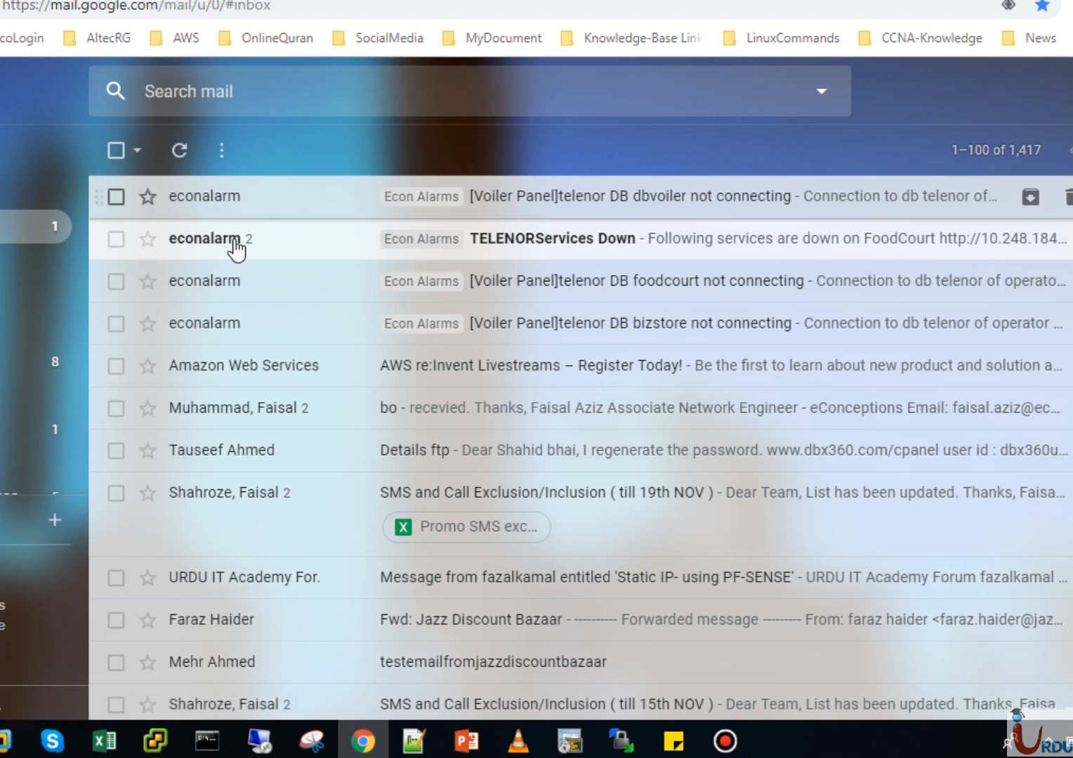
Step: Start the stopped EC2 instance i-081ace57c56c3173e and confirm the start
click(823, 1)
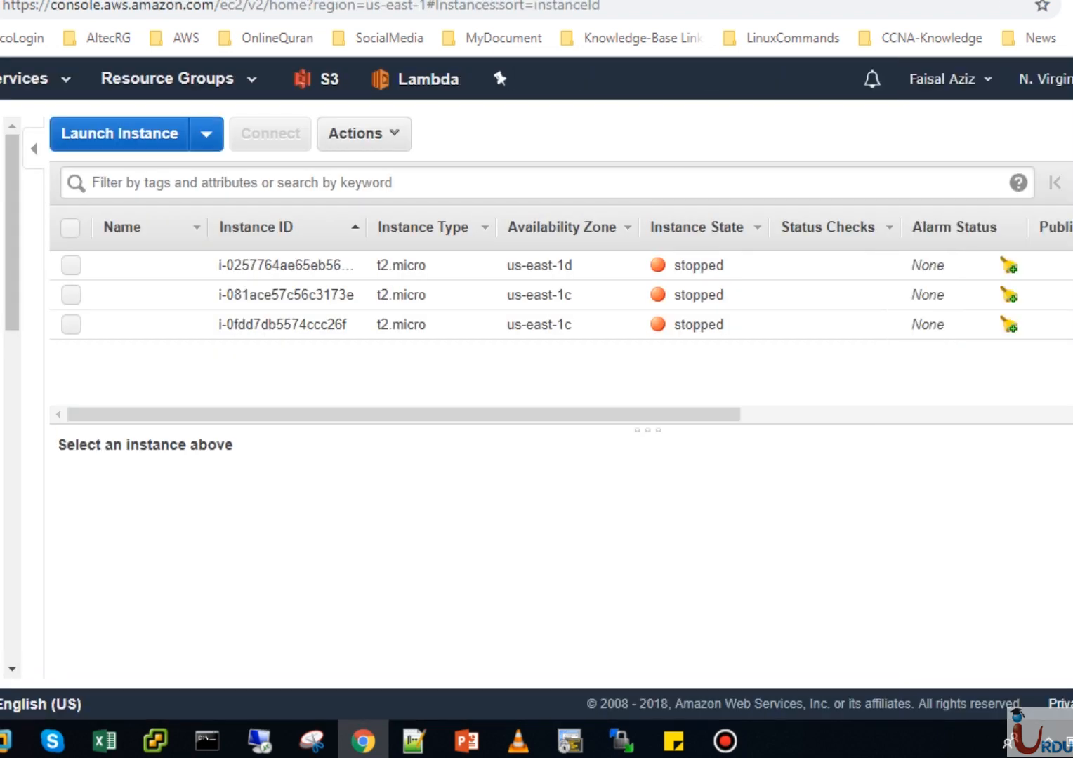
click(72, 296)
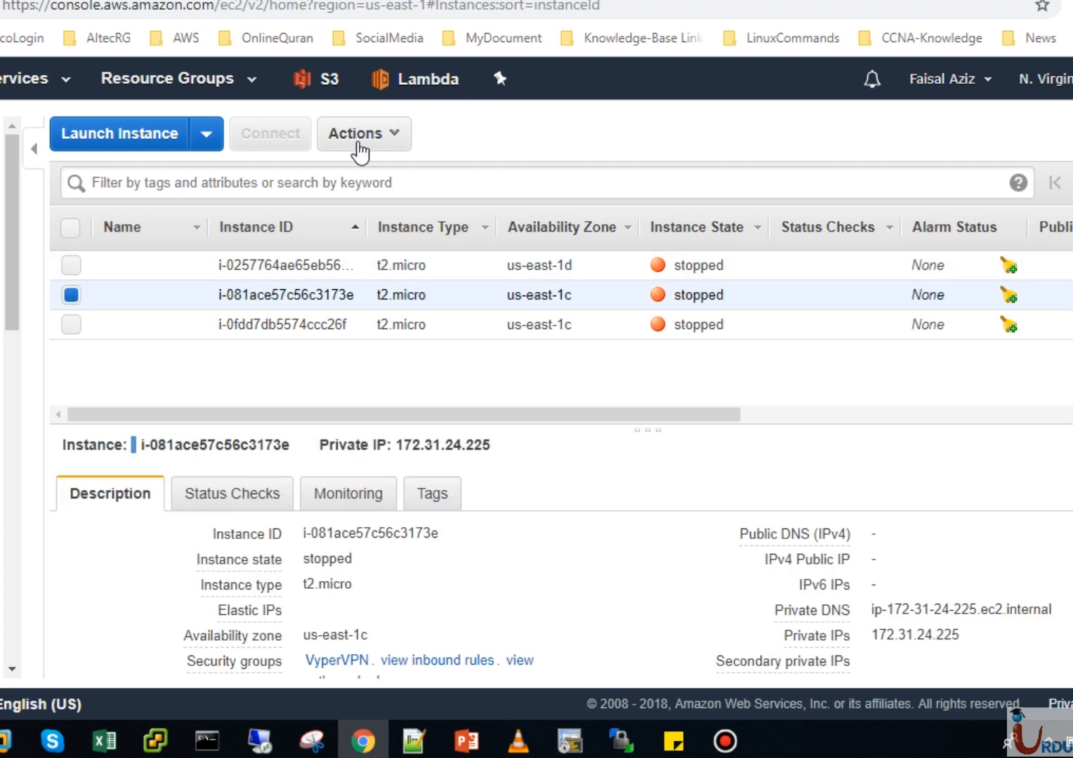
click(398, 133)
mouse_move(475, 279)
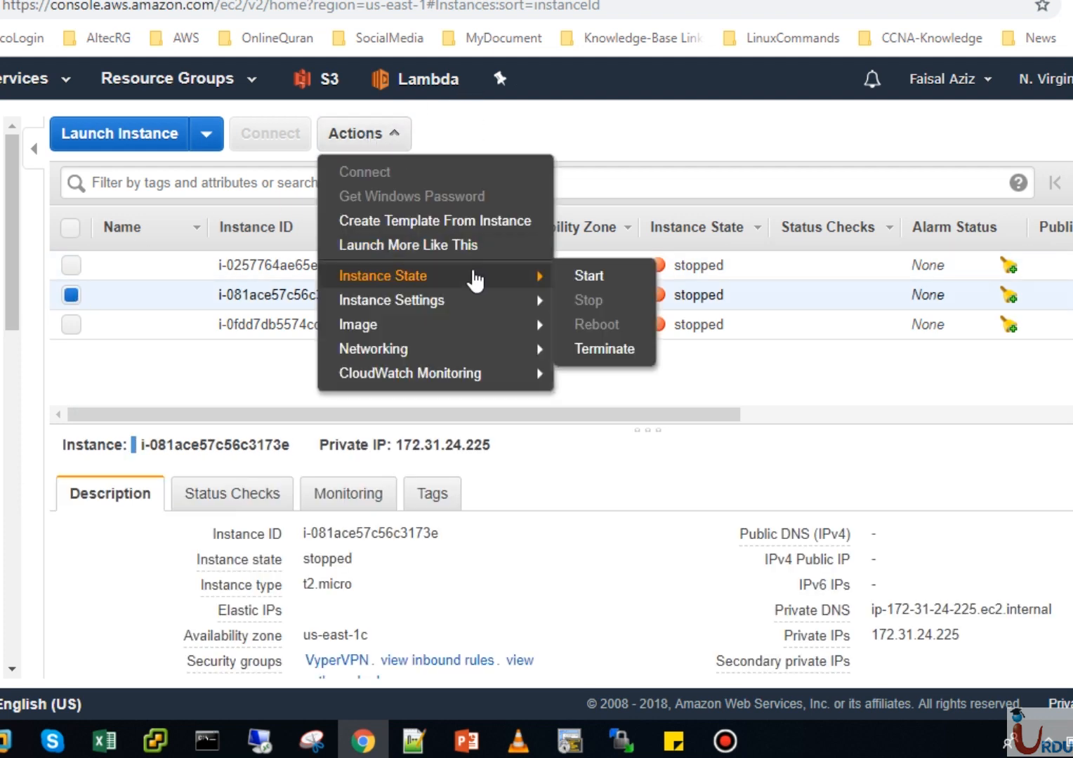
click(709, 372)
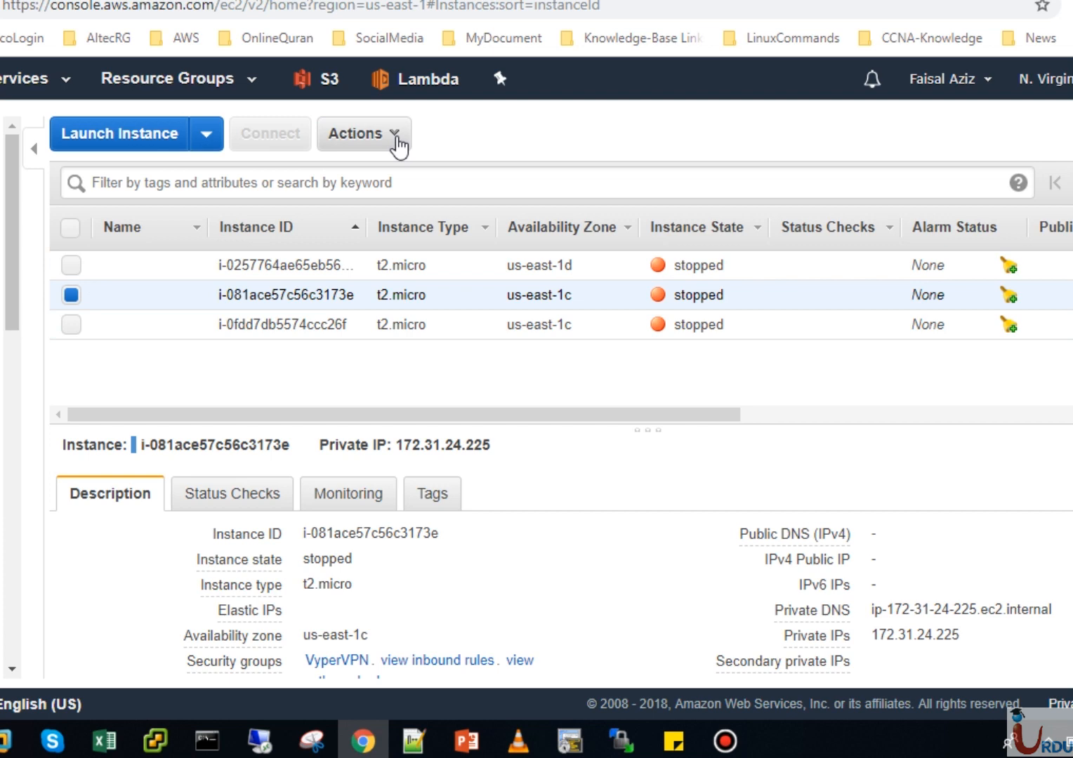
click(399, 146)
mouse_move(431, 281)
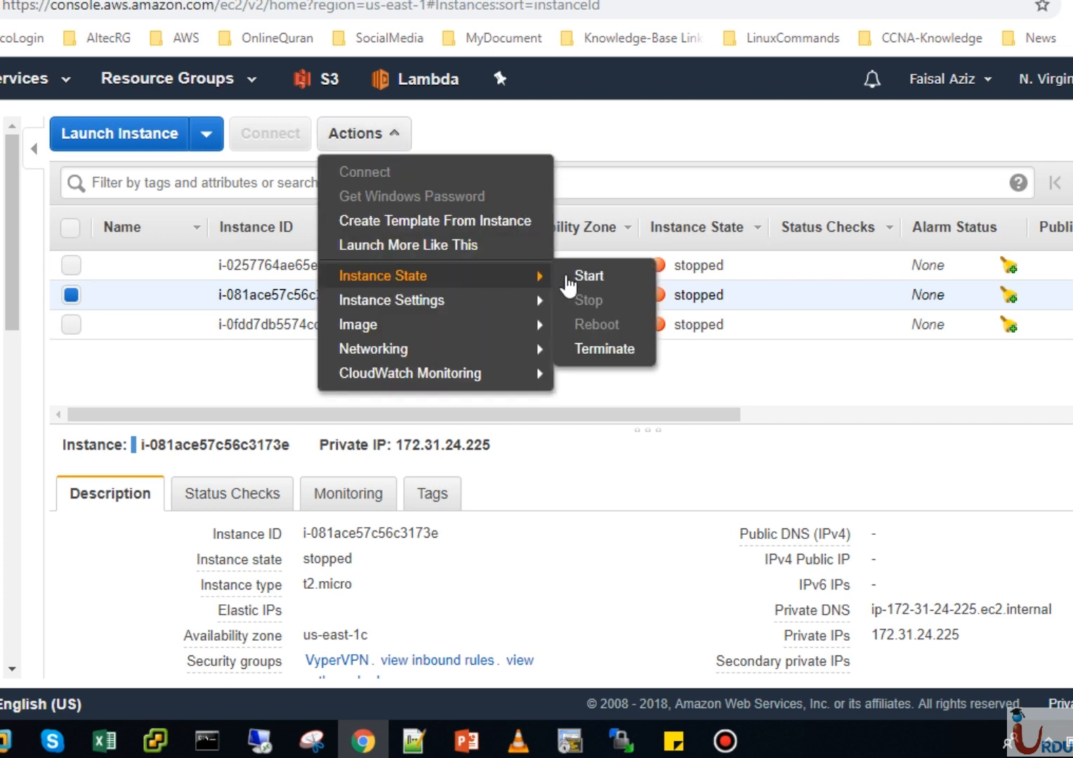
click(590, 277)
click(692, 467)
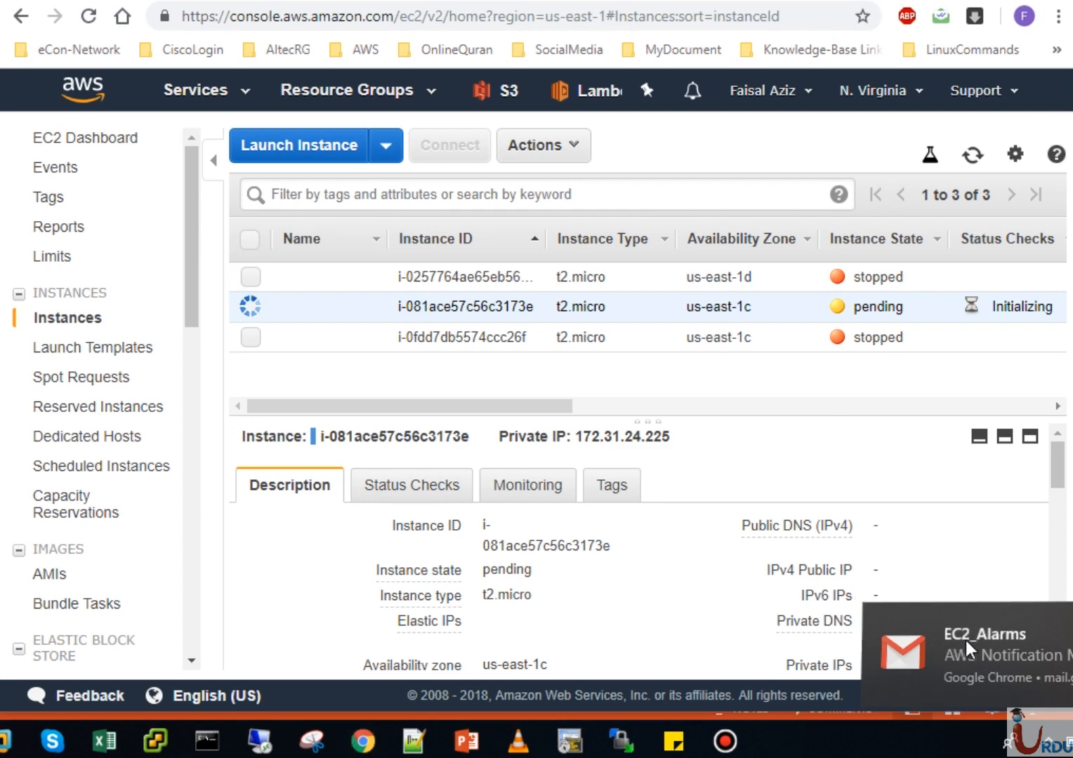
Step: Open the EC2_Alarms notification e-mail, check its message text and arrival time, and close it
click(965, 640)
drag(732, 38, 555, 75)
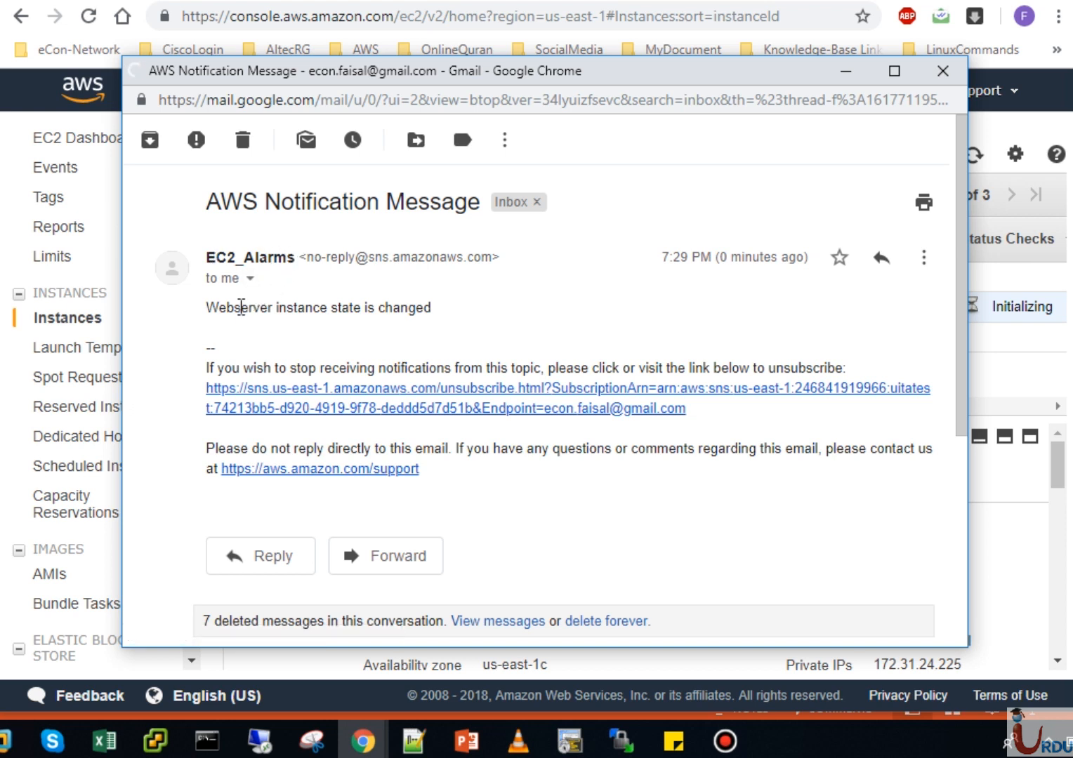
drag(434, 306, 218, 311)
click(219, 311)
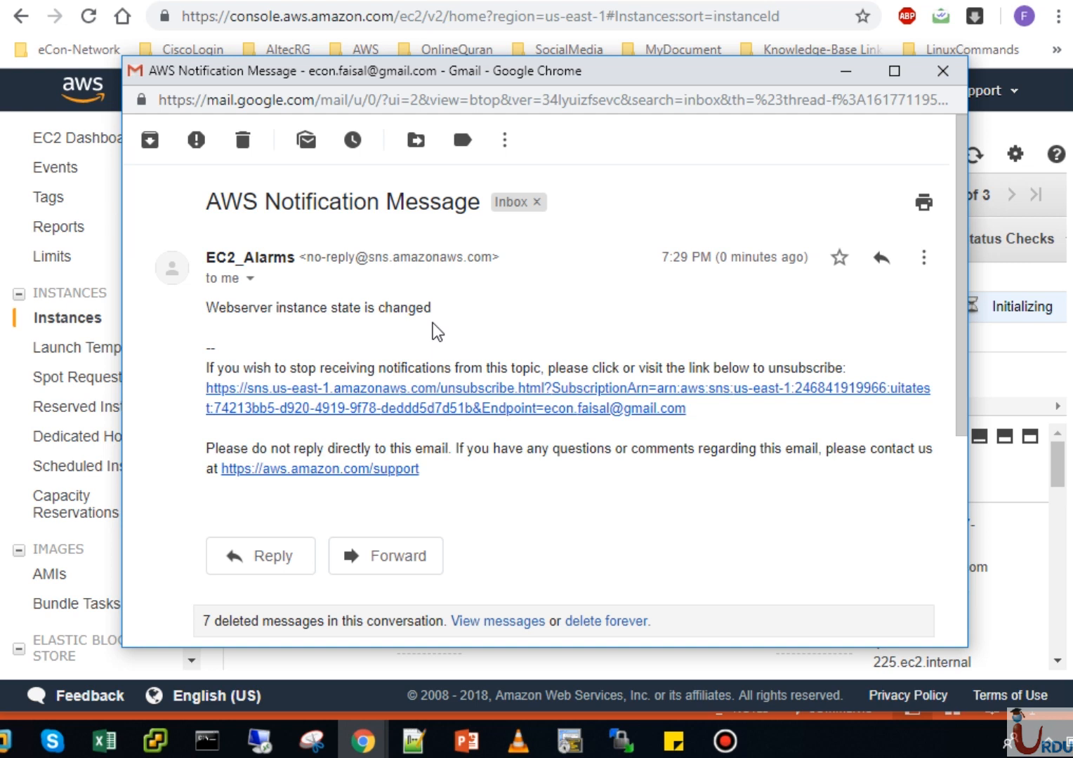
mouse_move(760, 250)
drag(711, 258, 754, 257)
click(942, 71)
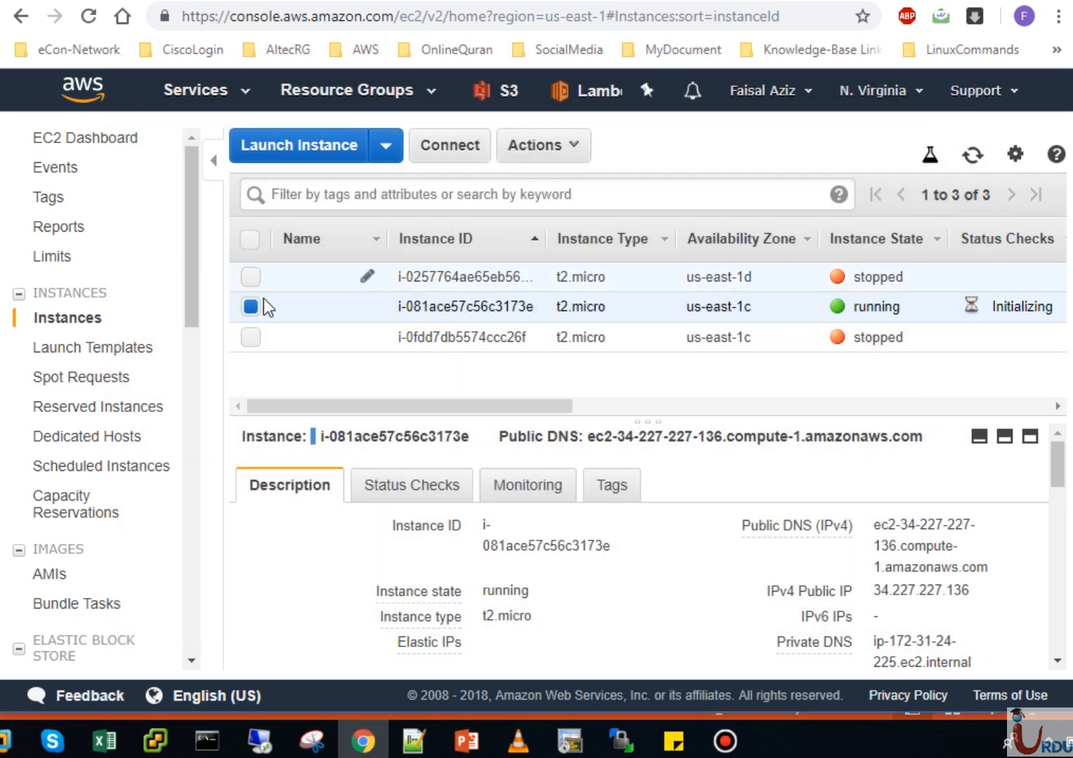
Step: Stop the EC2 instance i-081ace57c56c3173e and confirm the stop
click(553, 156)
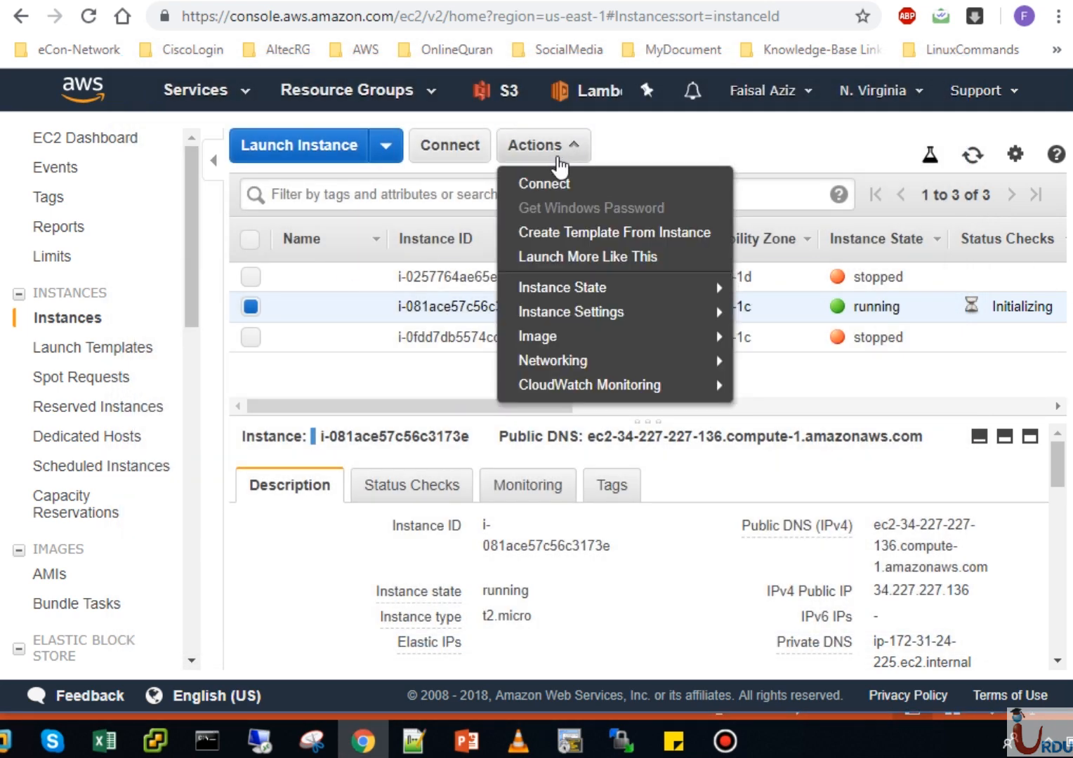
mouse_move(618, 292)
click(766, 312)
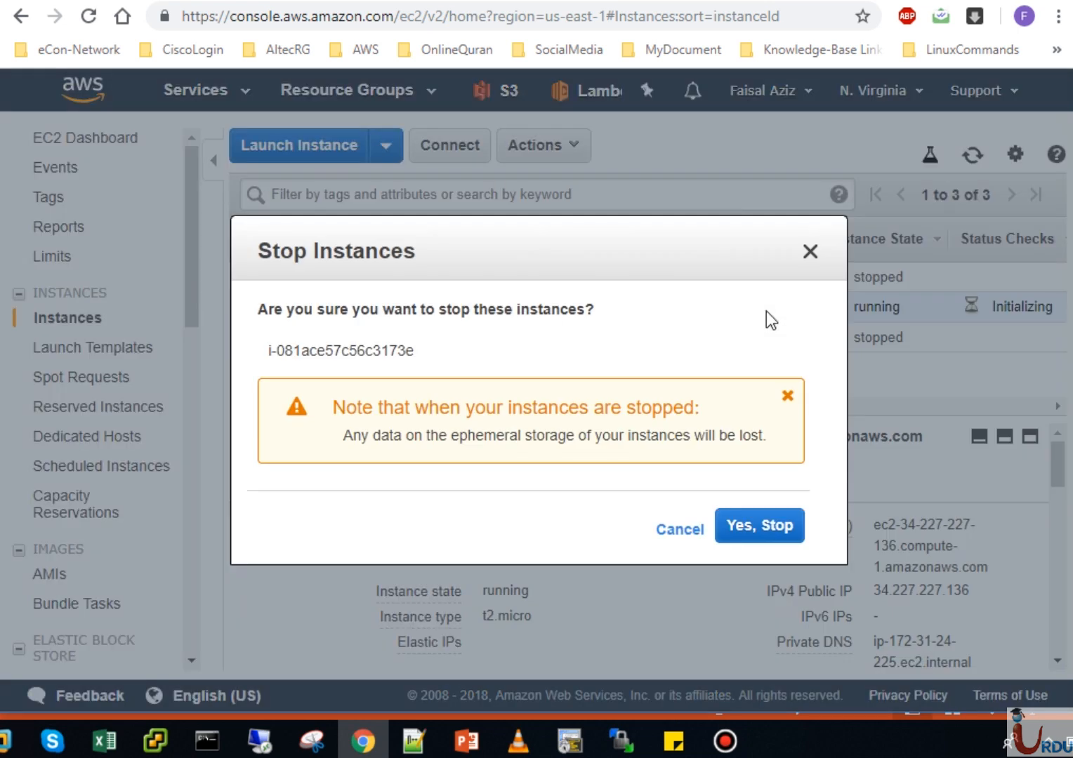
click(754, 532)
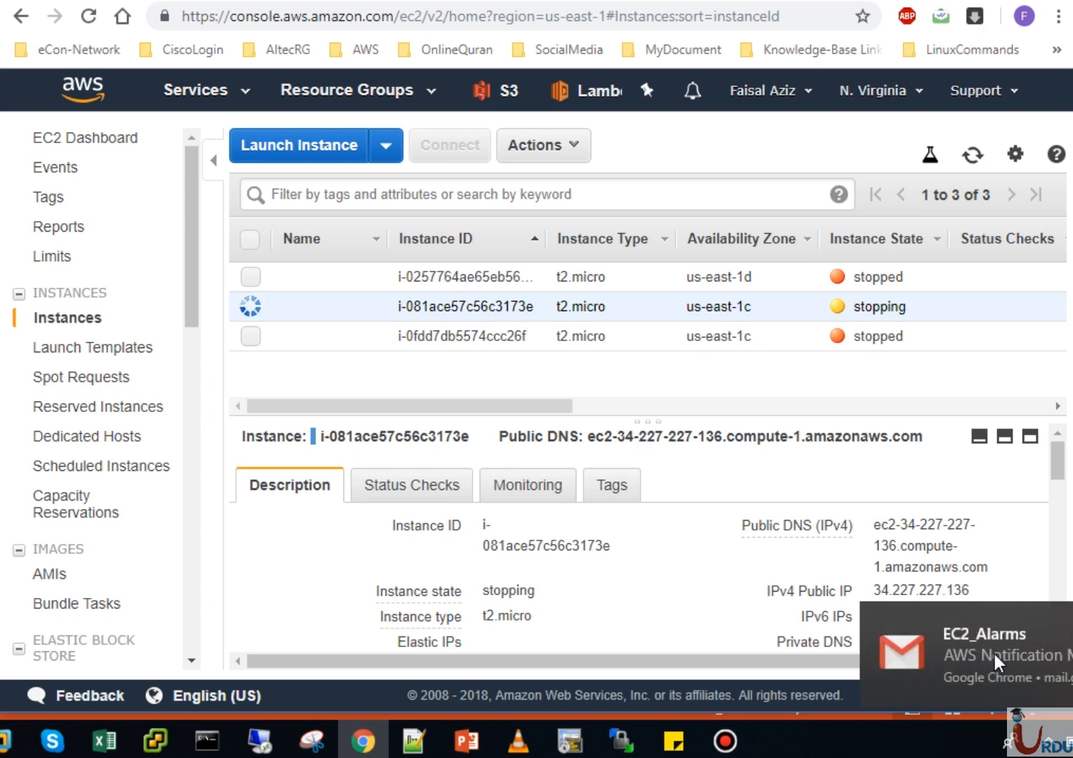
Step: Open the new EC2_Alarms notification e-mail, expand its trimmed content to read the message, and close it
click(997, 660)
drag(622, 40, 414, 85)
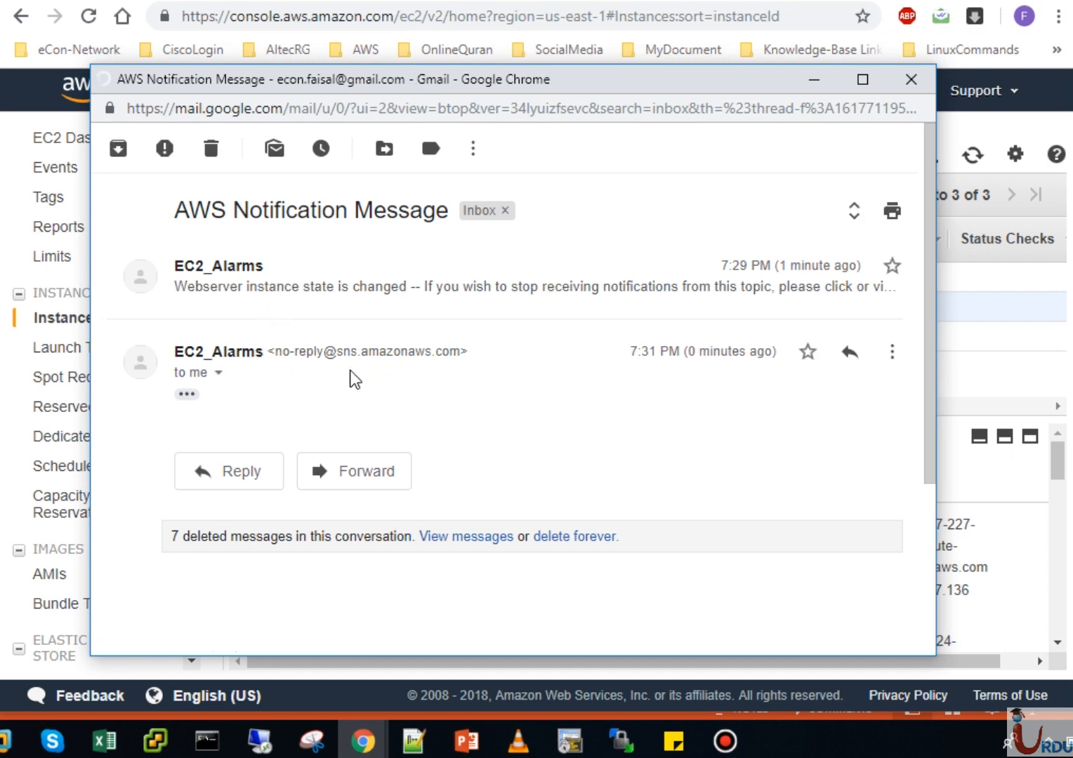
click(187, 395)
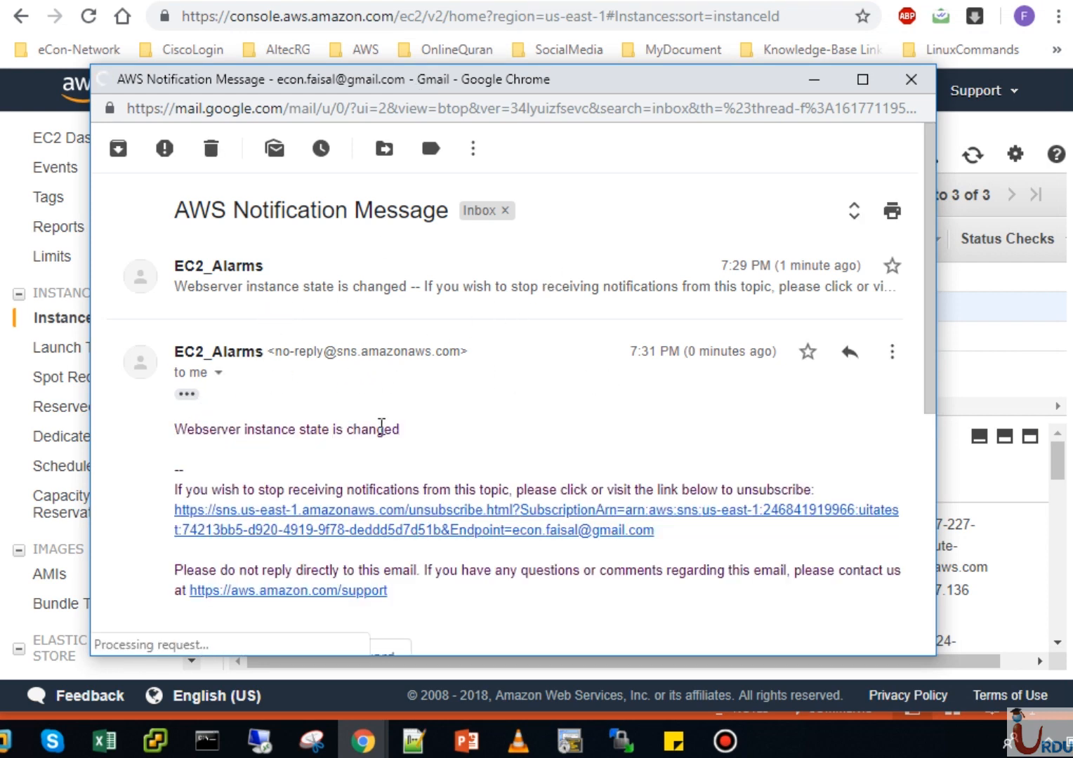
click(910, 79)
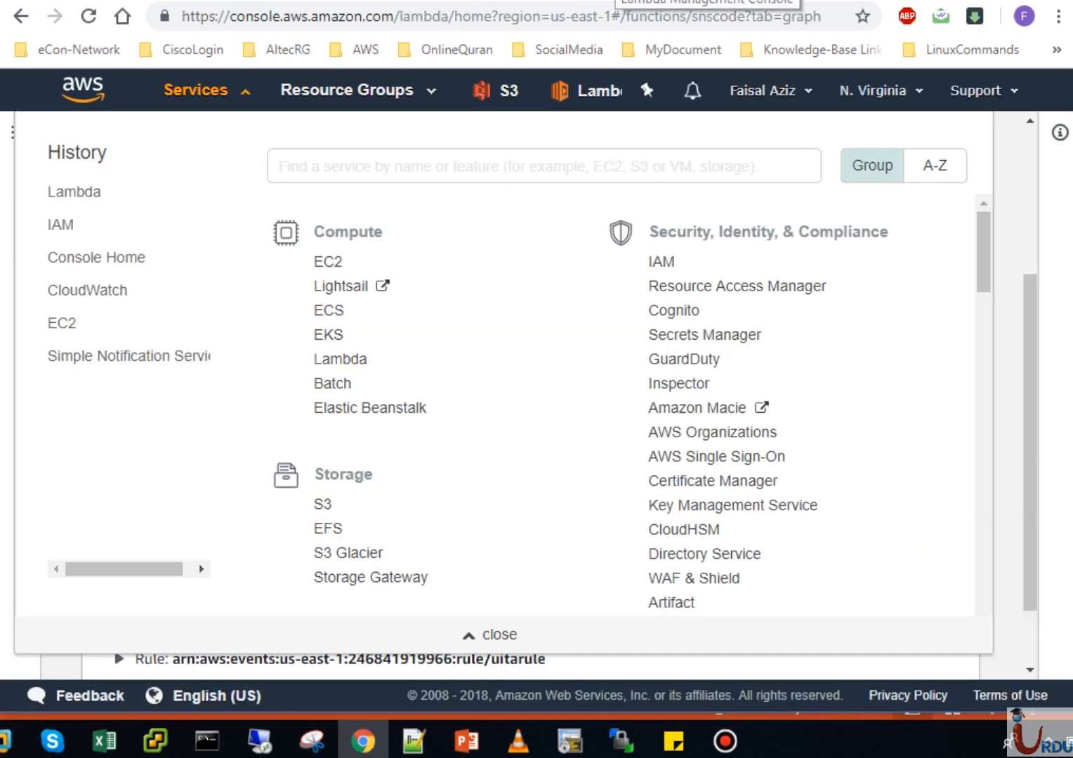
Step: Go from the snscode function to the CloudWatch Events rules and start creating a new rule
click(6, 311)
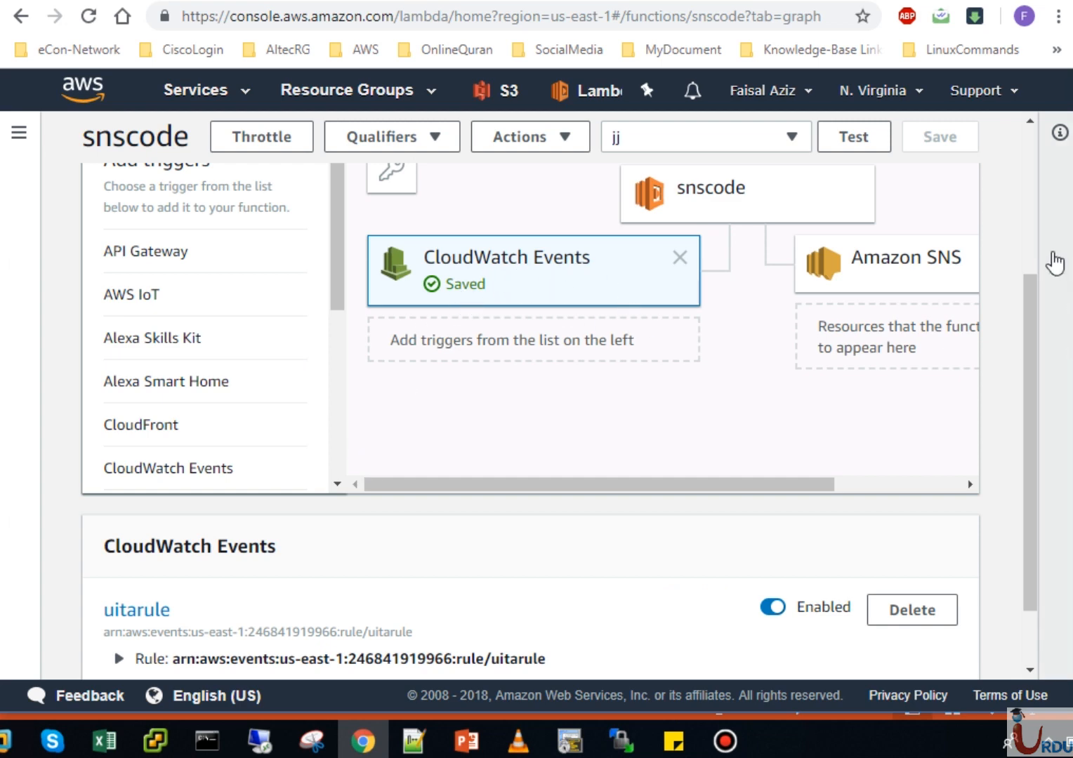
click(1028, 240)
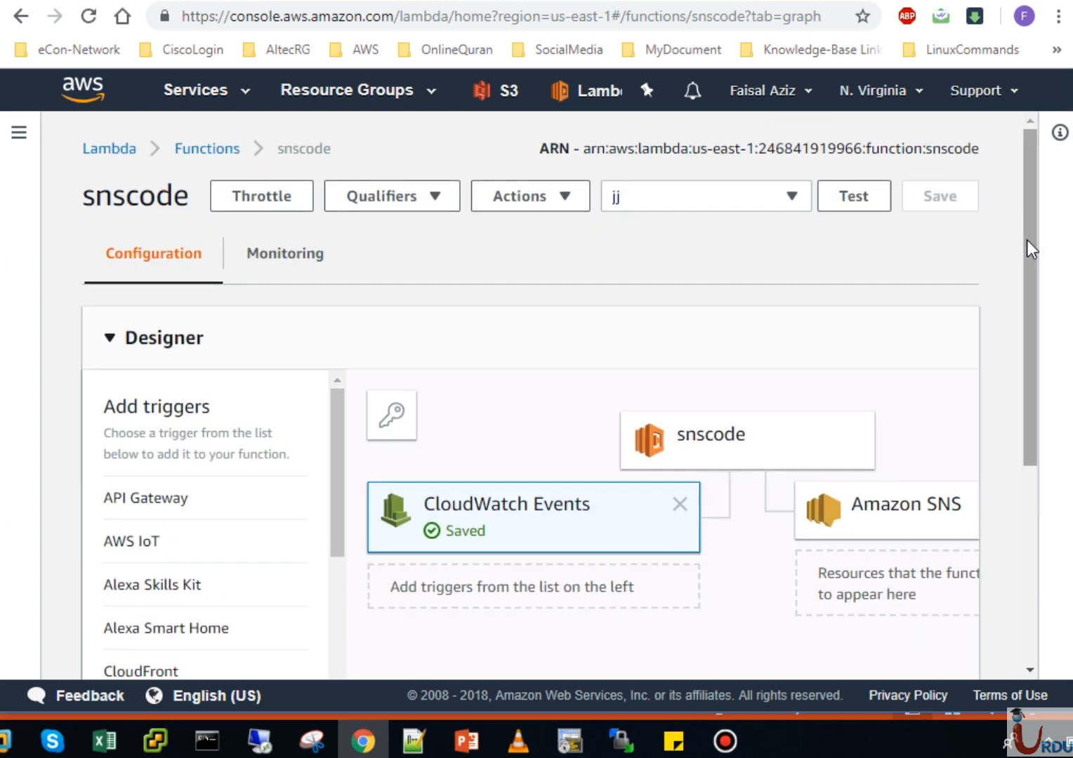
click(240, 109)
click(102, 290)
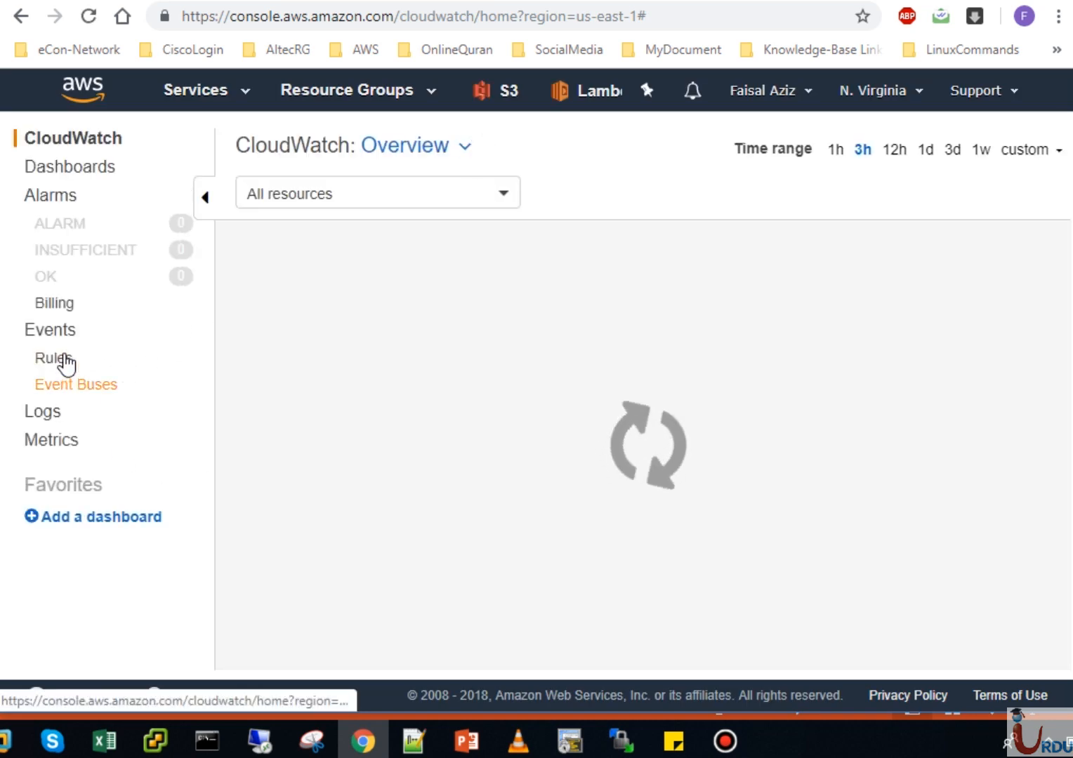
click(67, 361)
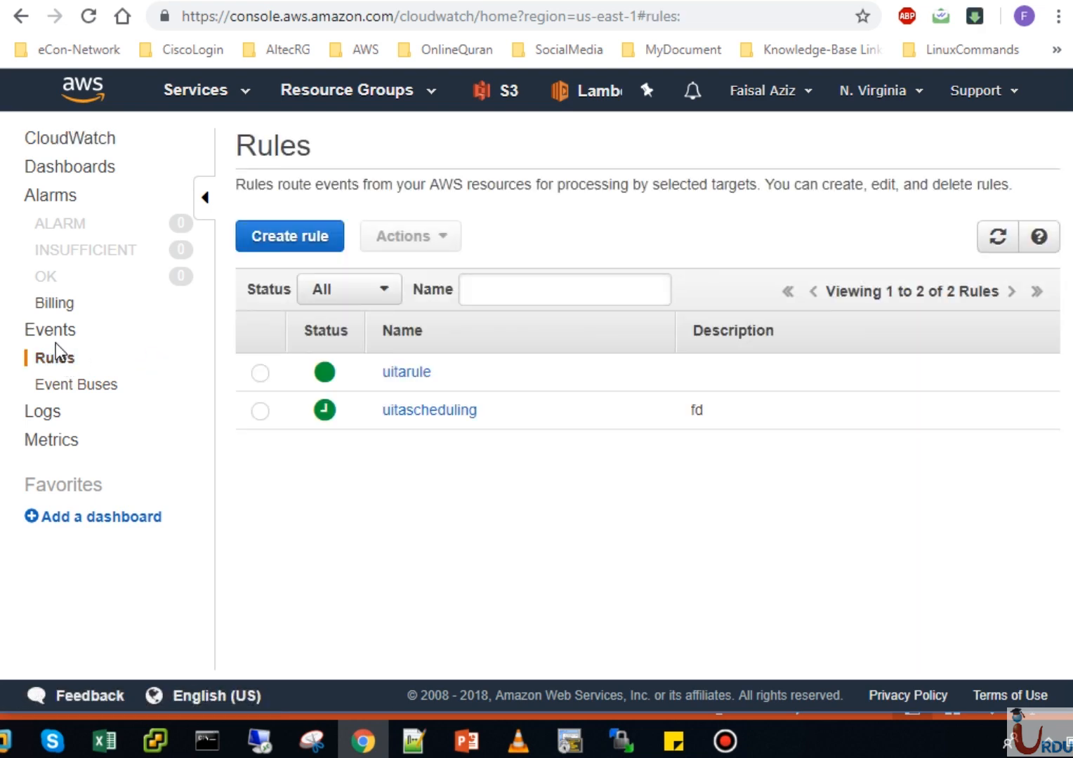
click(292, 236)
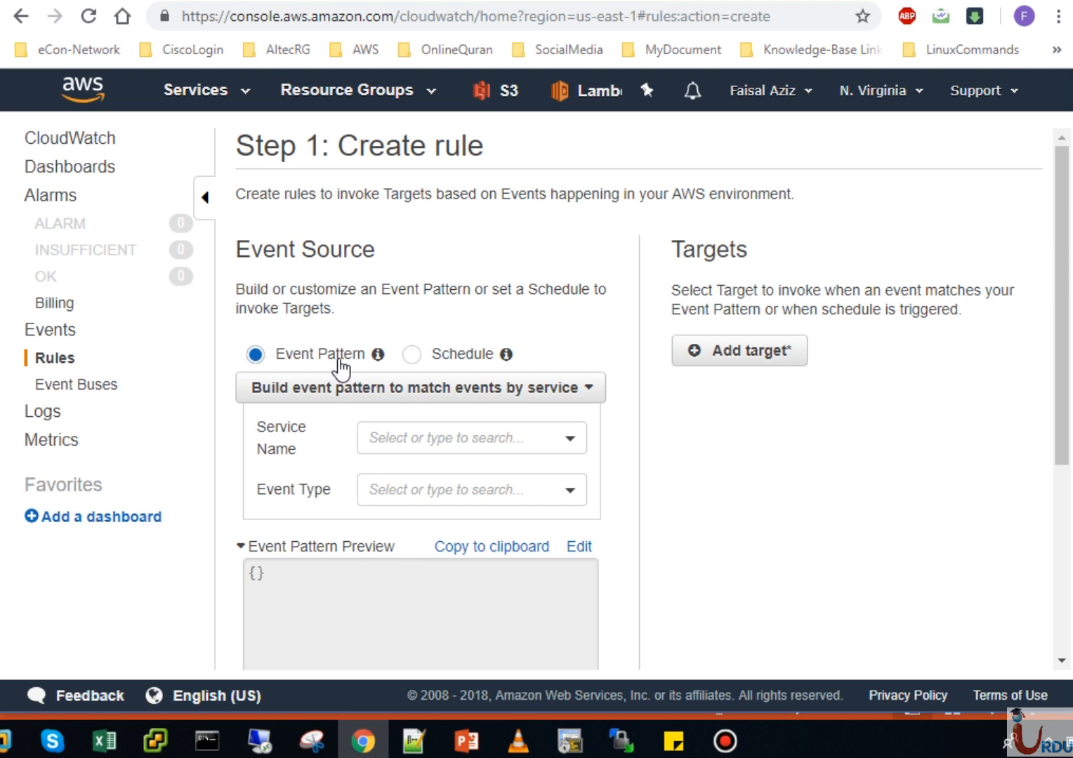
Step: Build the rule's event pattern for the EC2 service with the EC2 Instance State-change Notification event type and review its preview
click(416, 358)
click(309, 357)
click(402, 434)
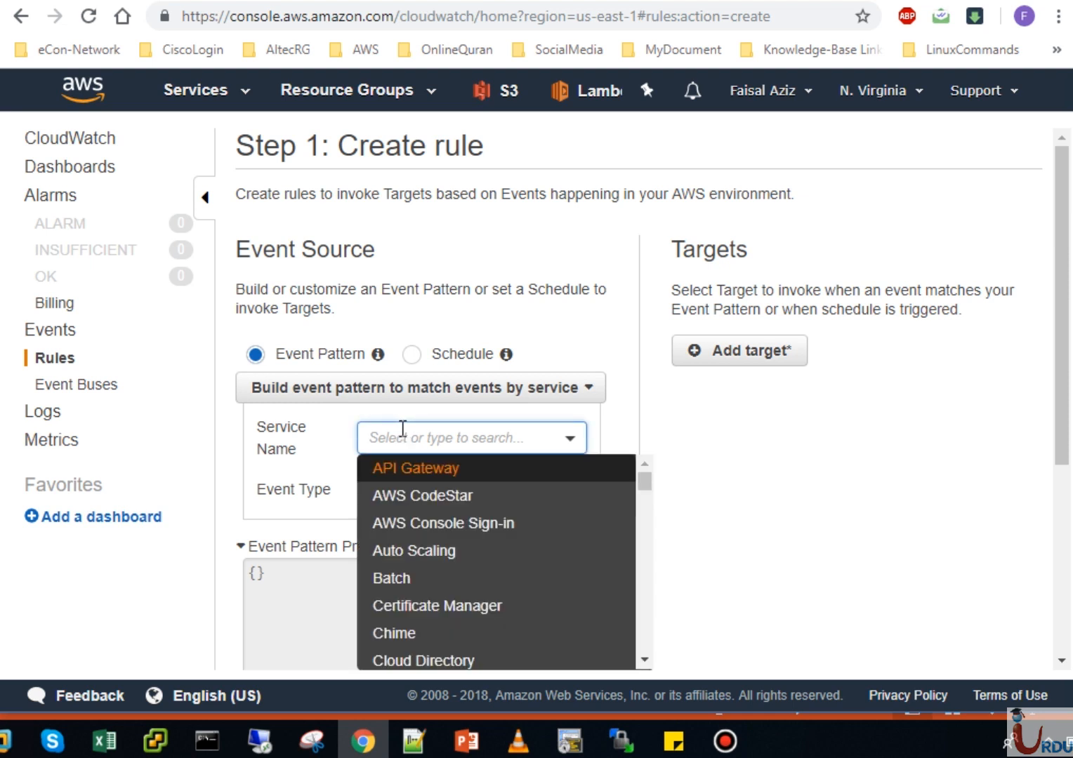
text(ec2)
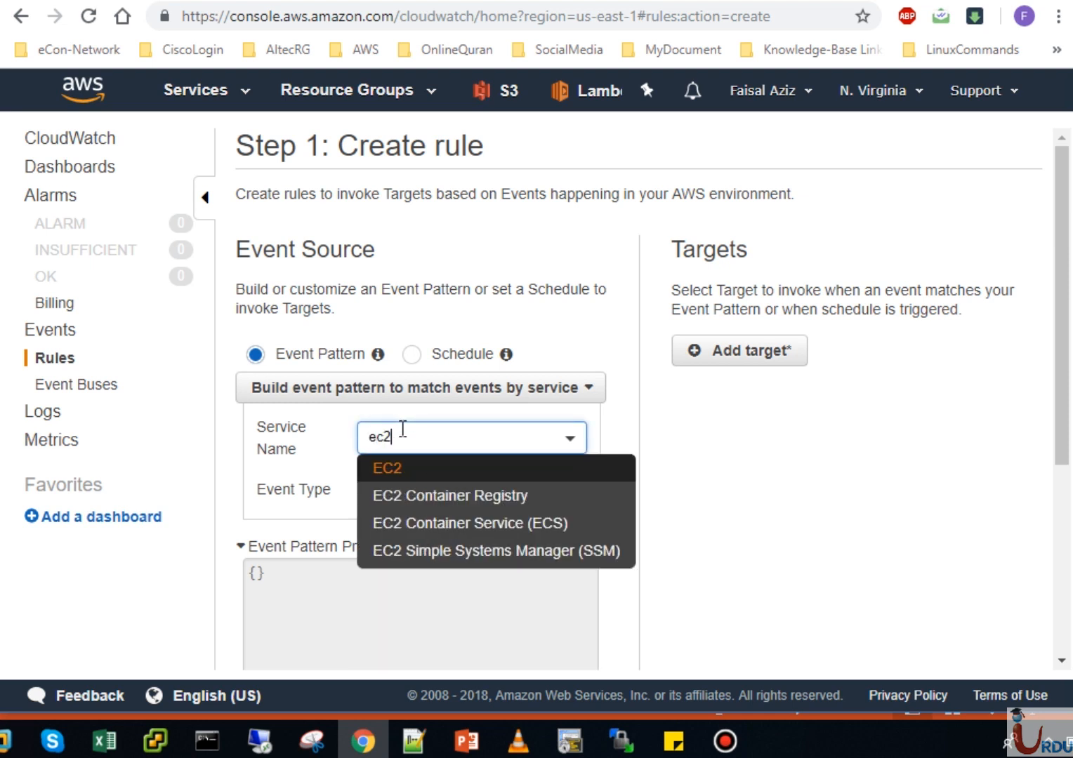
click(394, 469)
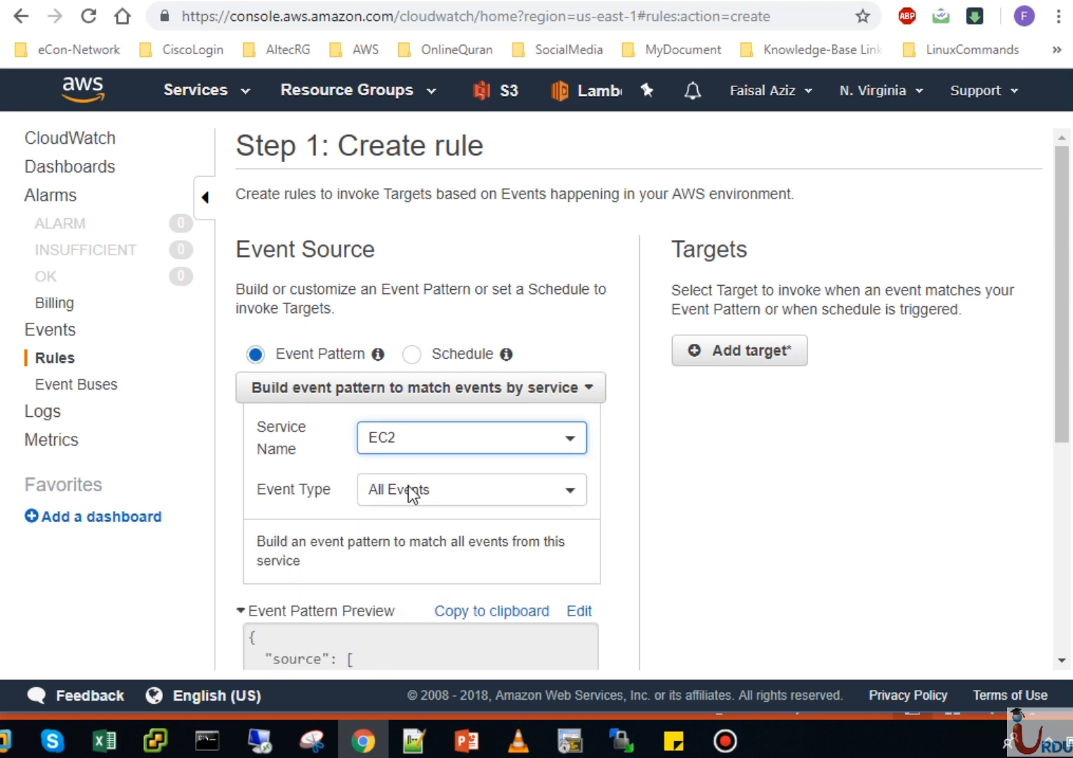
click(409, 486)
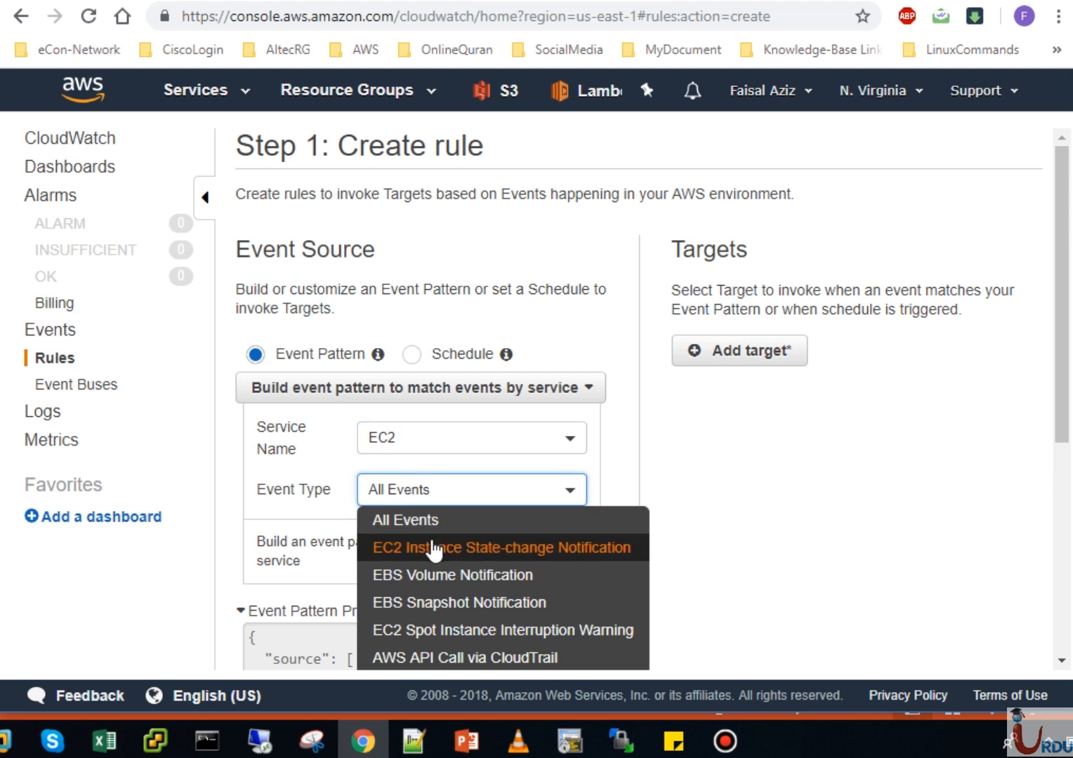
click(536, 554)
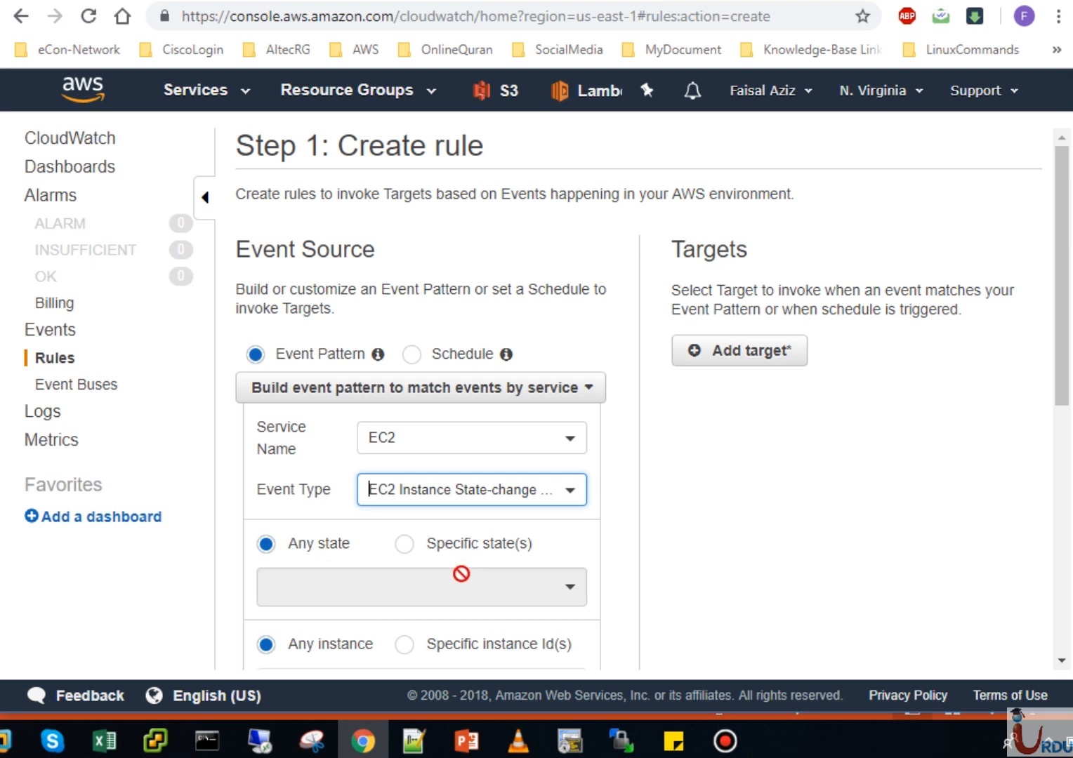
drag(1063, 371, 1061, 504)
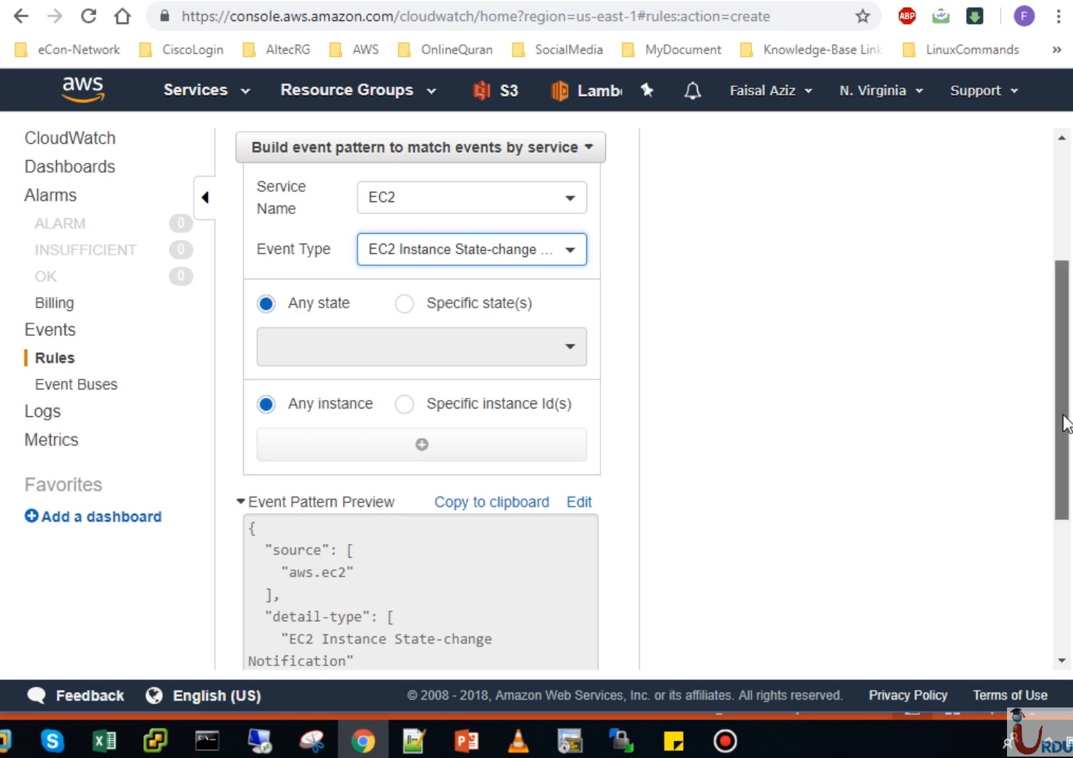
drag(1063, 435, 1063, 312)
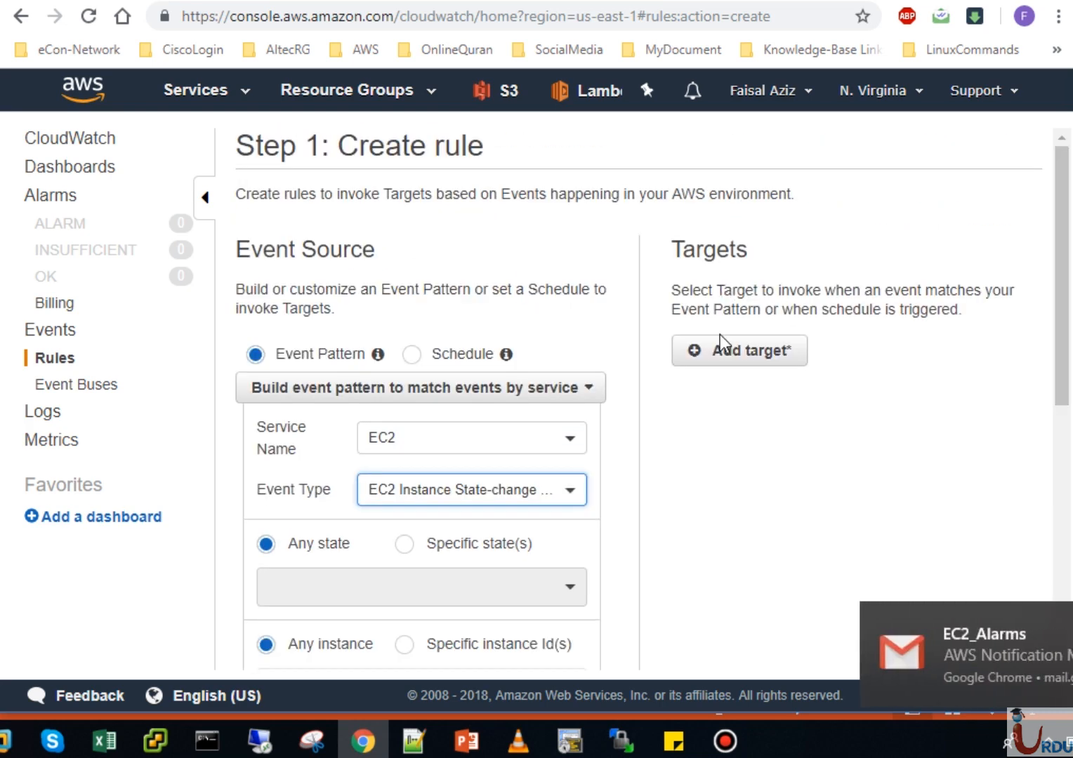
Step: Check the latest AWS notification e-mails and refresh the EC2 instance list to compare the instance's state
click(1019, 651)
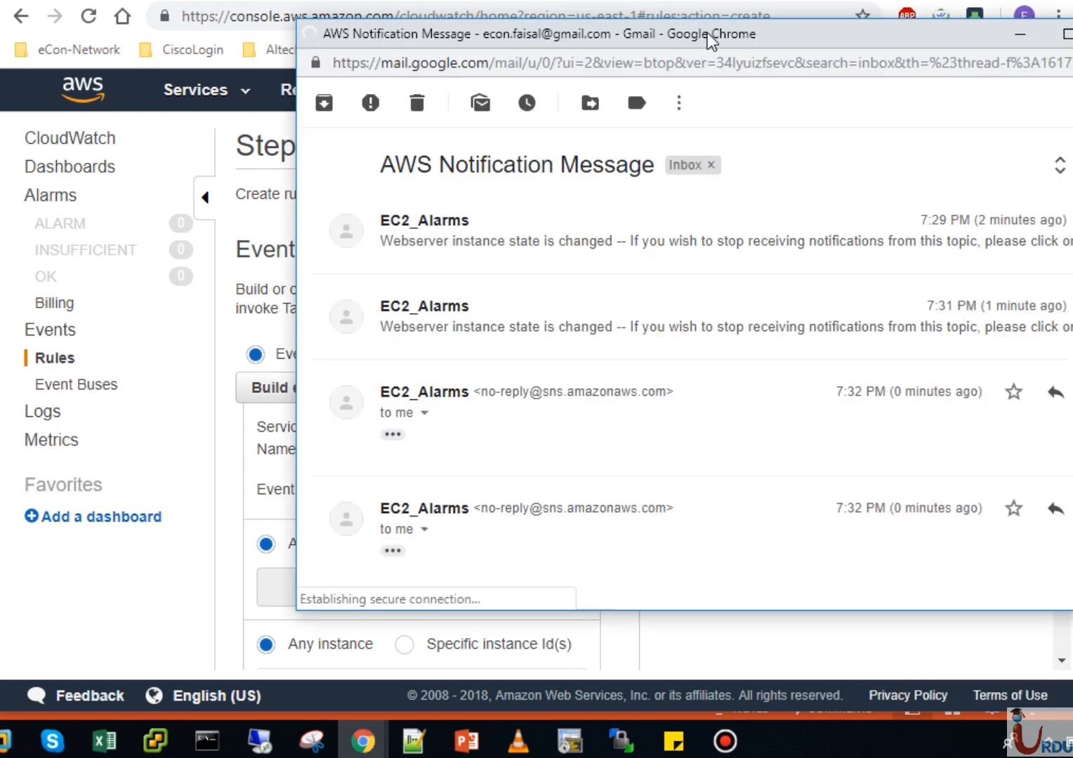
drag(708, 33, 606, 40)
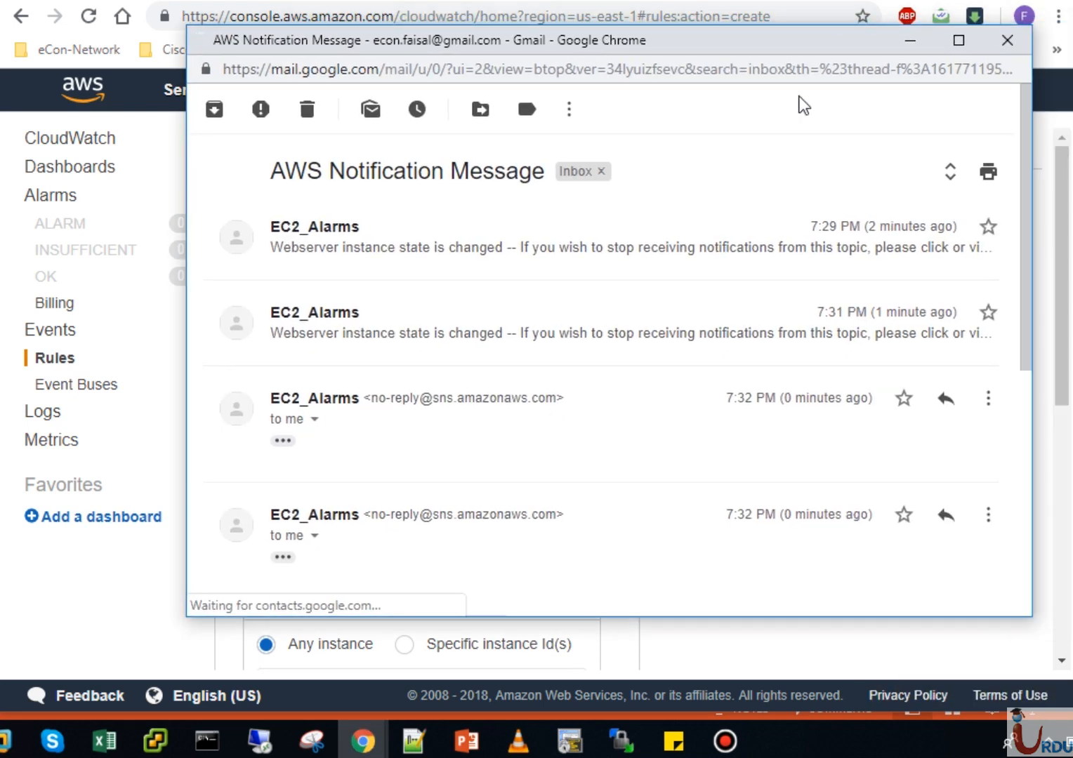
click(910, 40)
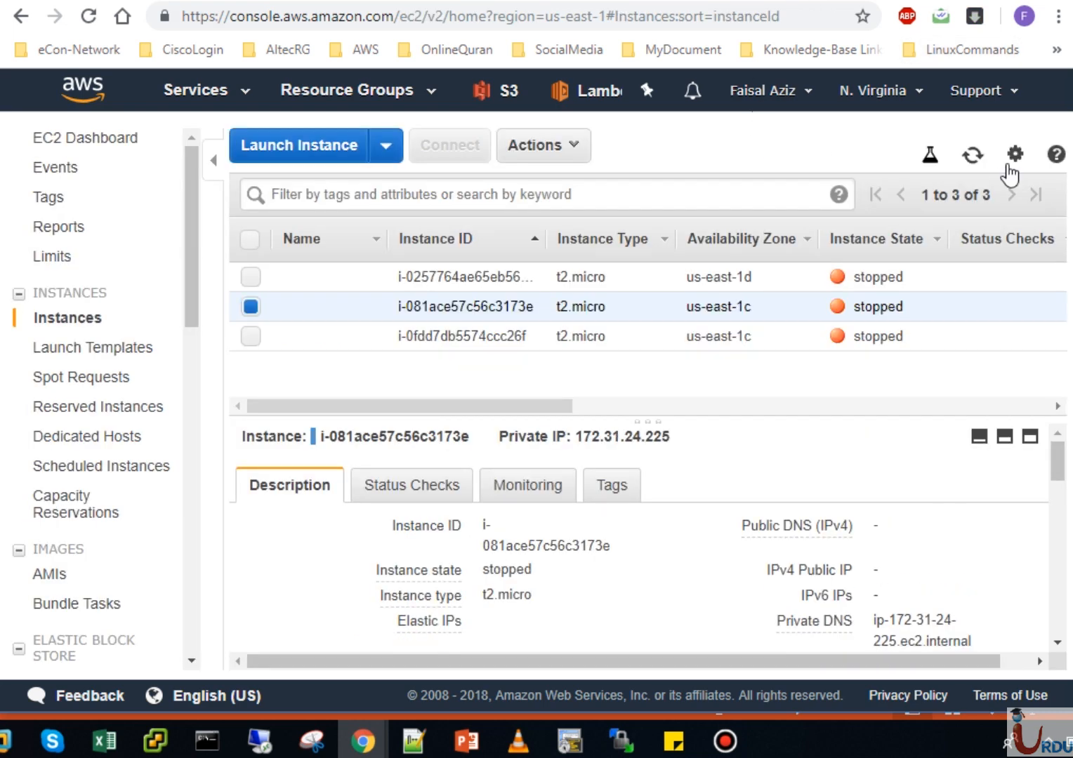
click(969, 159)
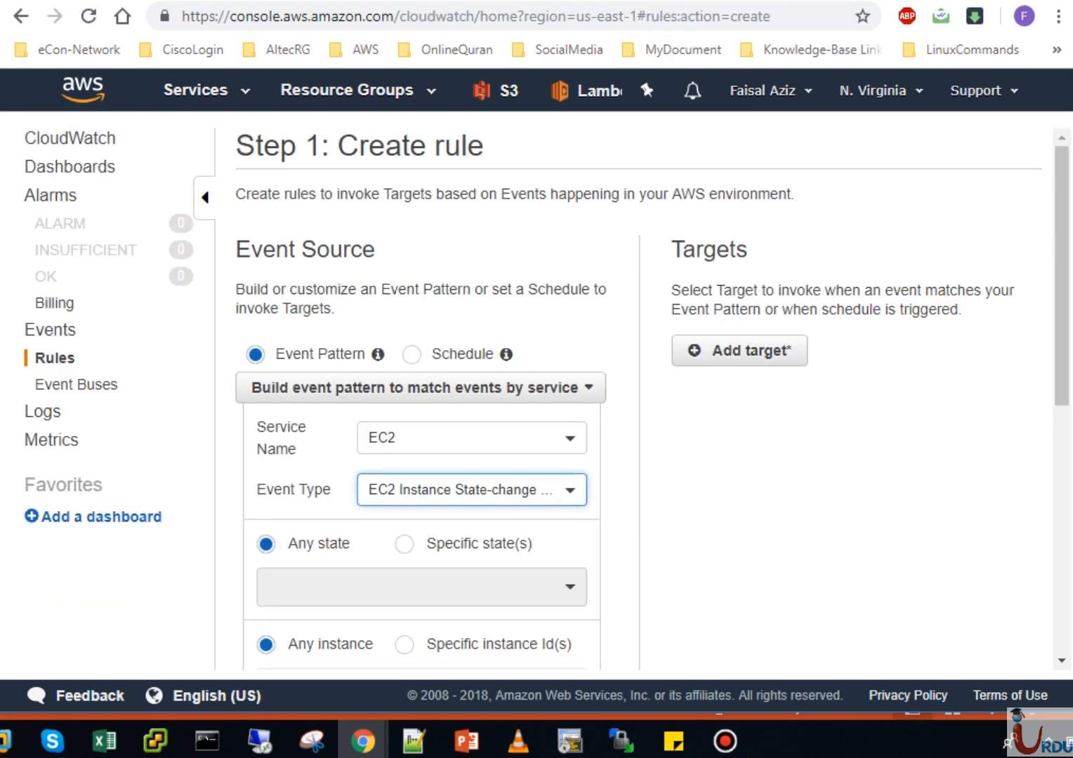
Step: Add a target to the new rule and set its type to SNS topic
click(750, 367)
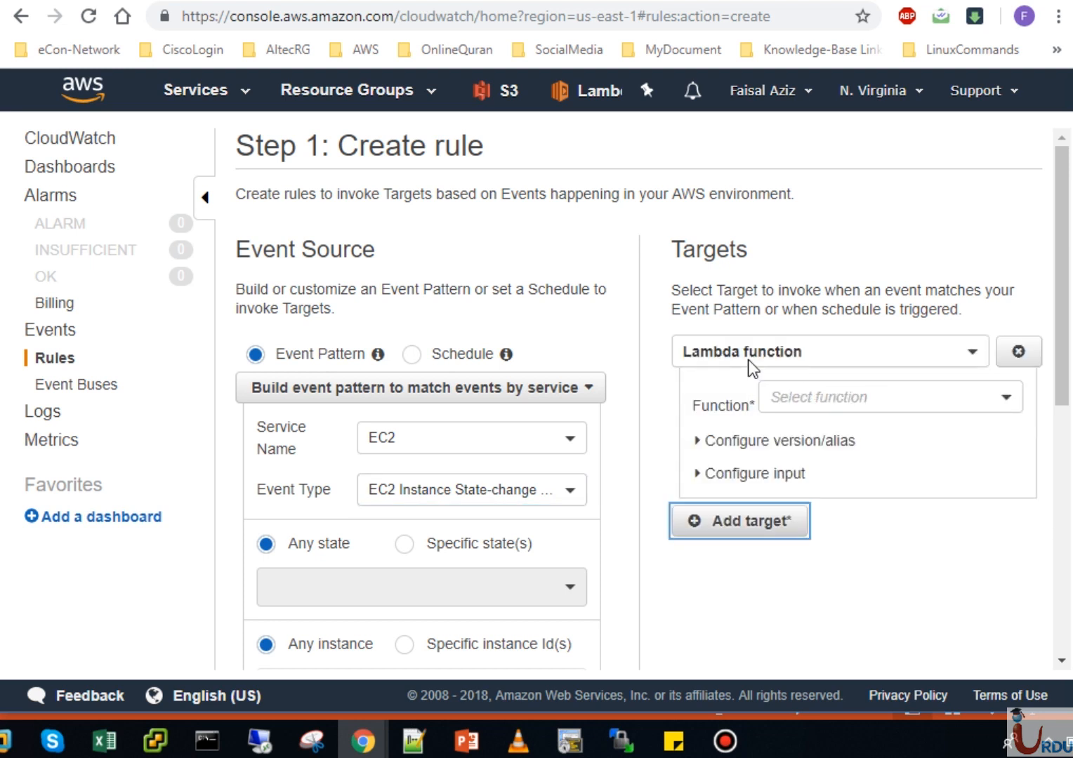
click(872, 354)
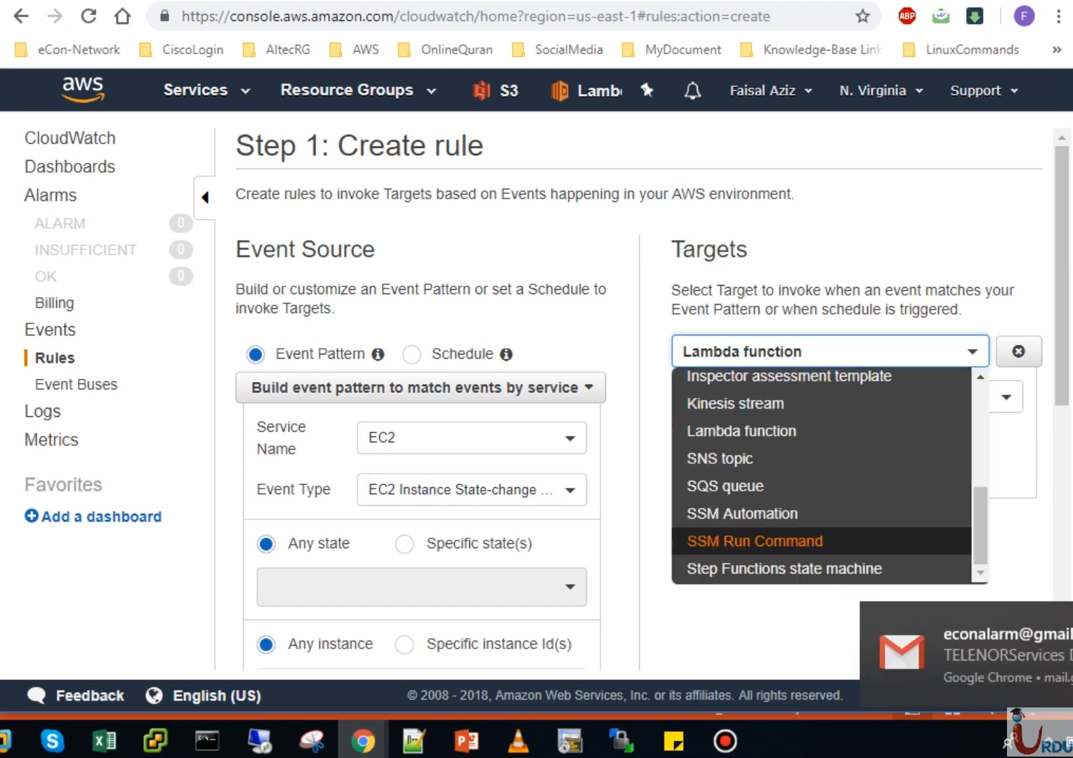
click(823, 353)
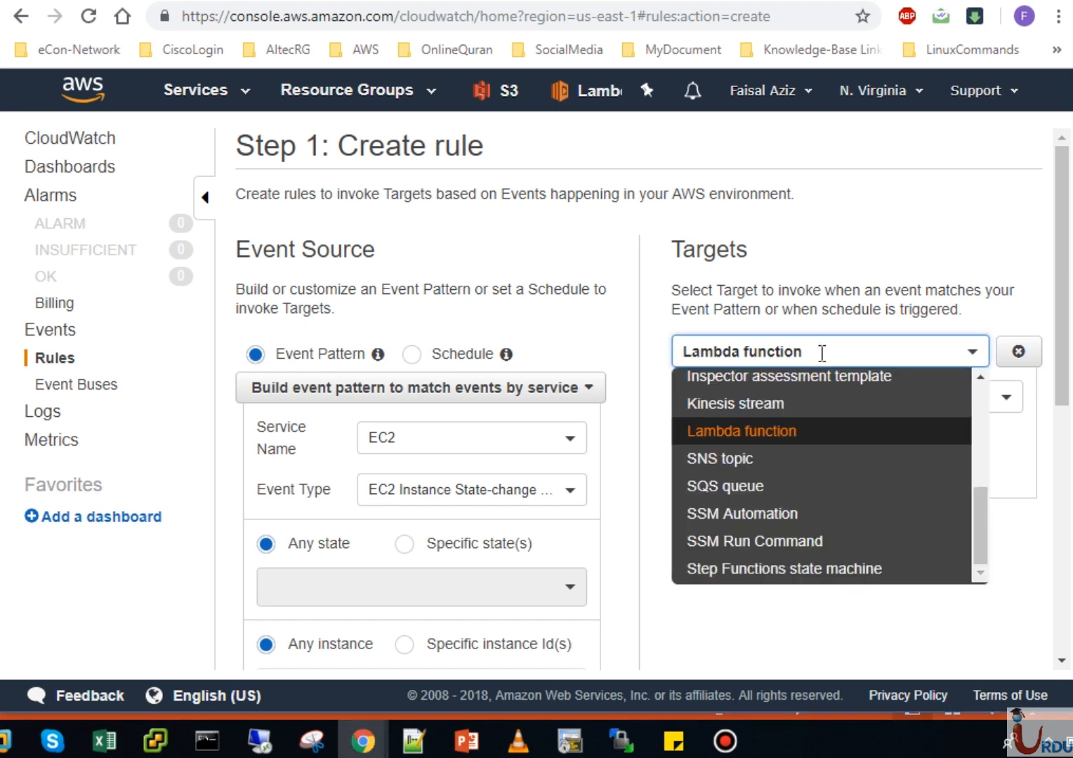
click(737, 459)
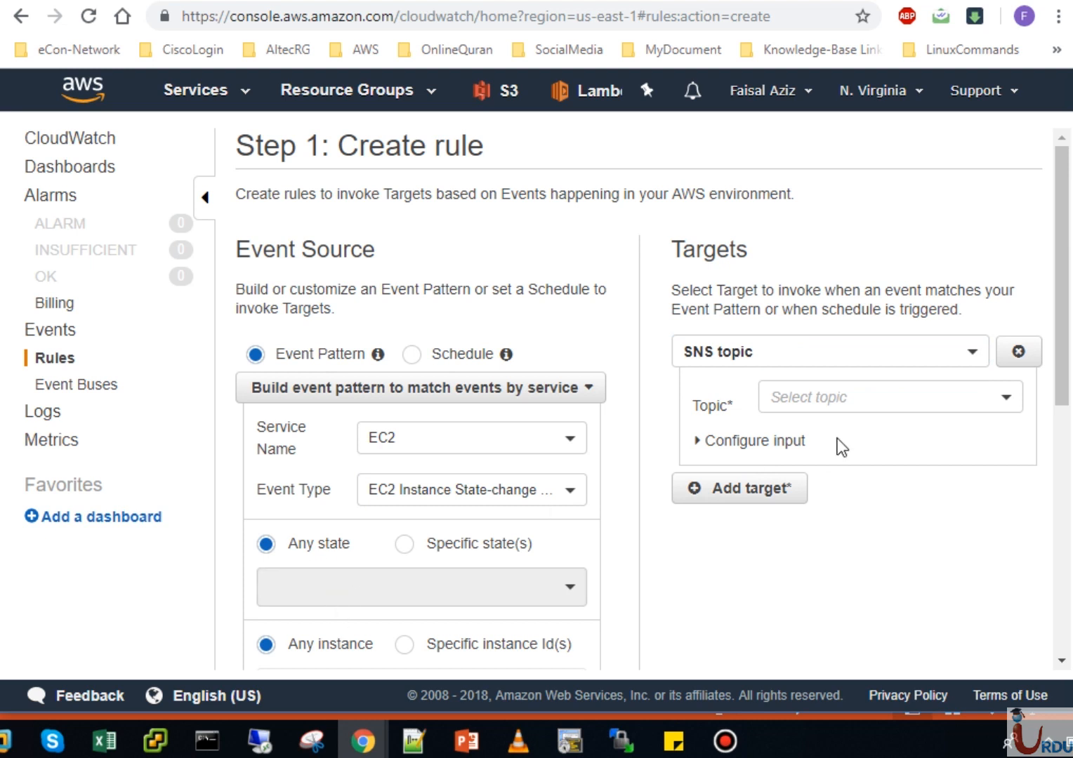
Step: Check the available SNS topics, change the rule's target type to Lambda function and select the snscode function
click(808, 390)
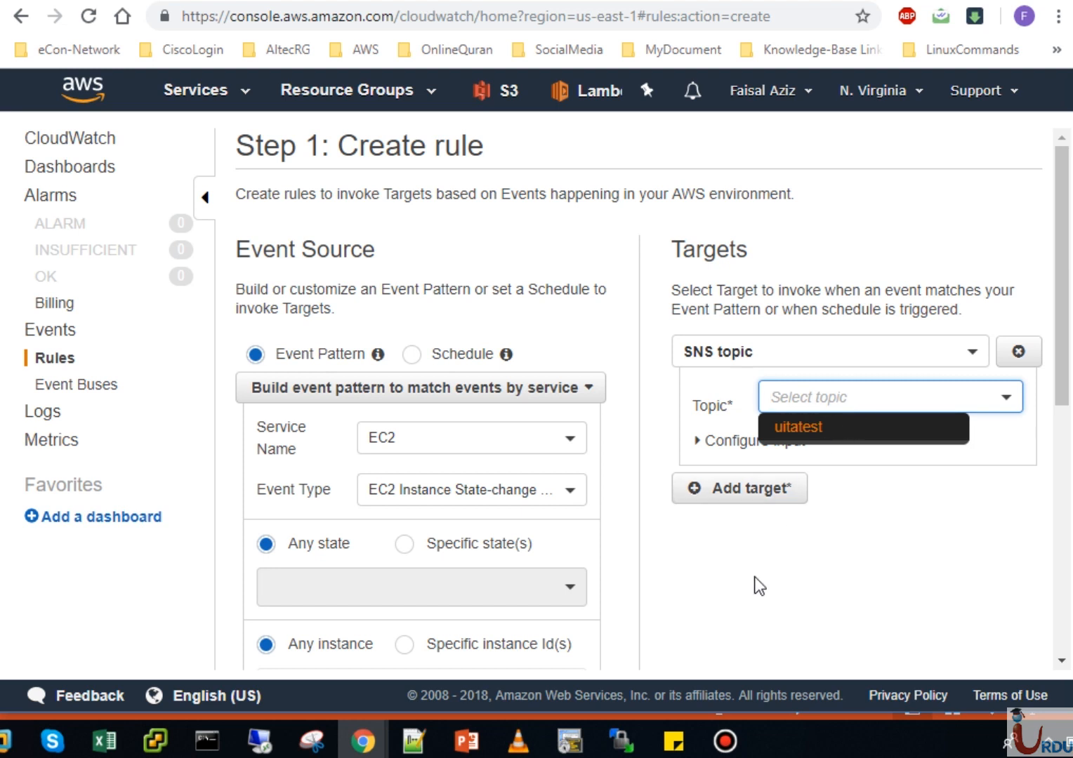
click(807, 354)
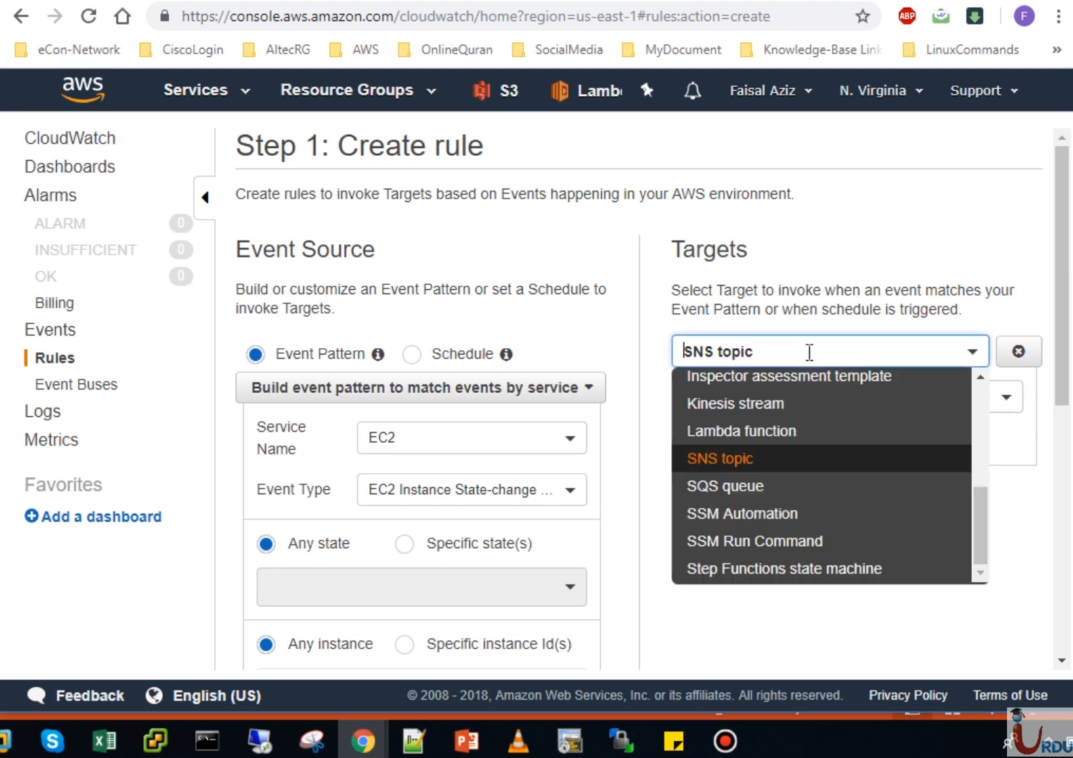
click(744, 432)
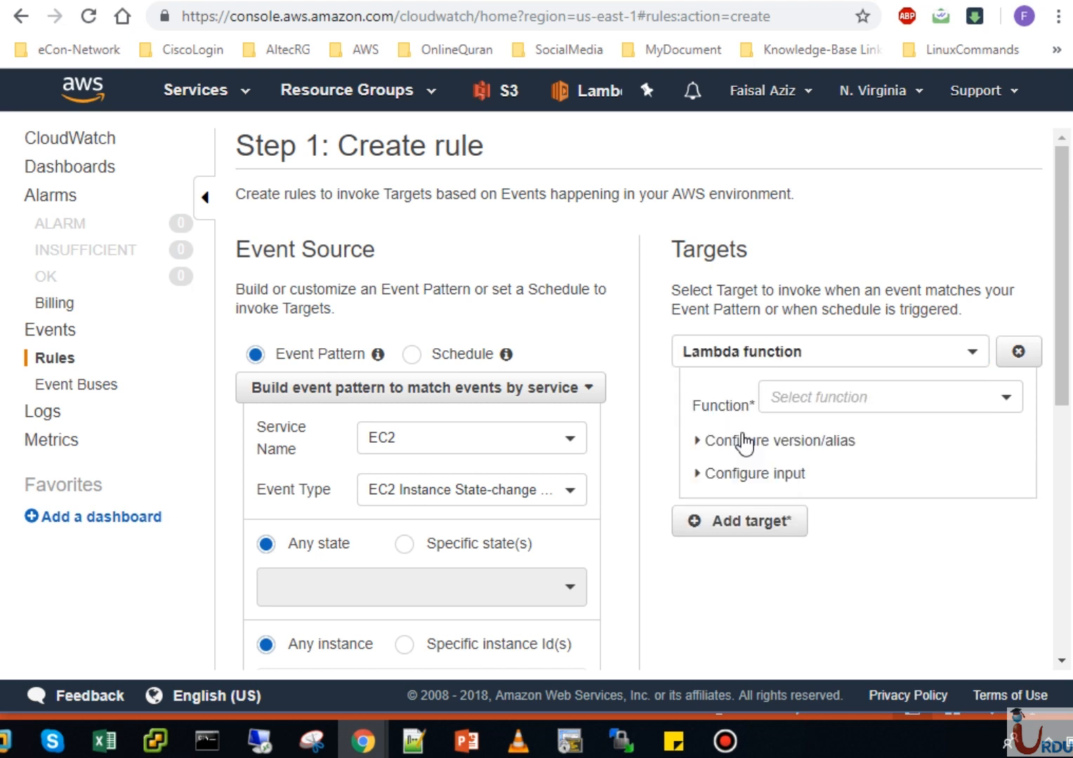
click(796, 400)
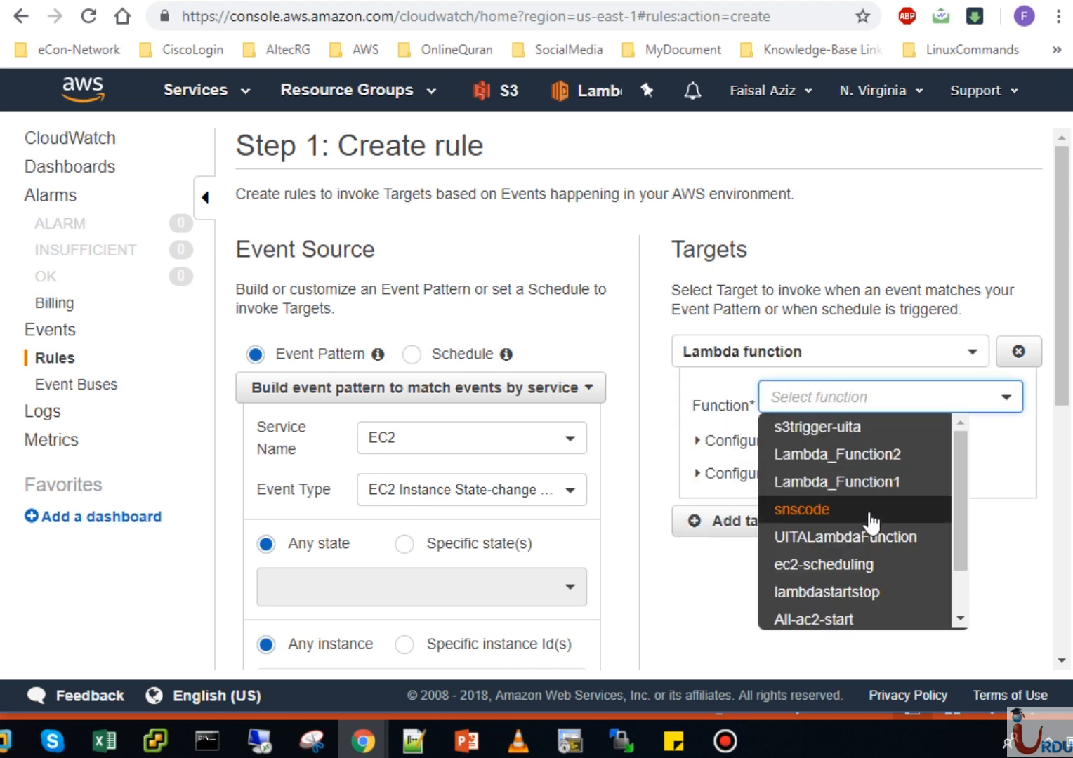
click(814, 509)
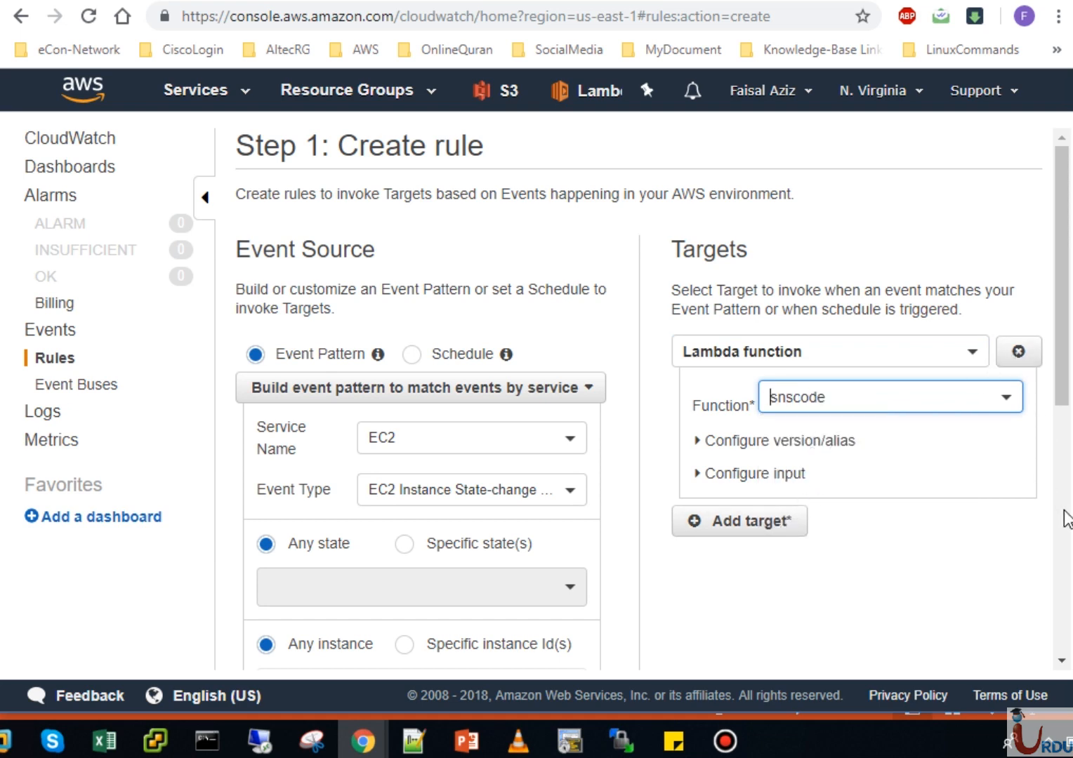
Step: Continue to the rule details, name the rule fdfdf and create it in the enabled state
scroll(1067, 520, down, 10)
click(919, 653)
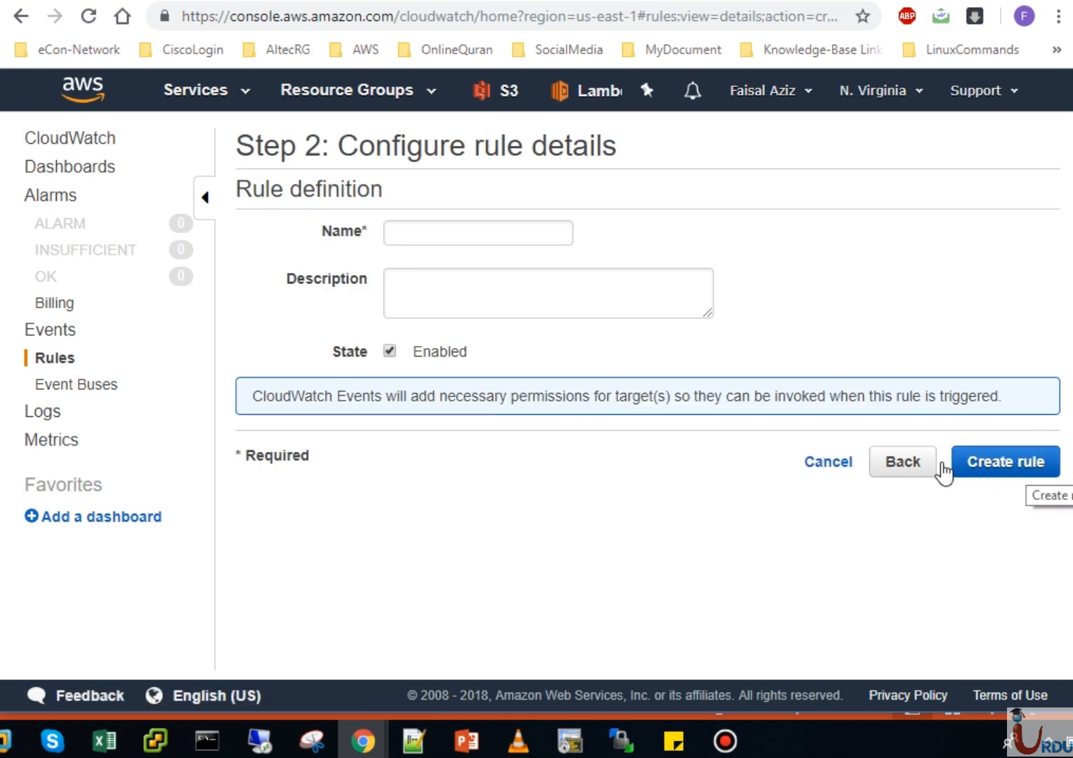
click(558, 240)
text(fdfdf)
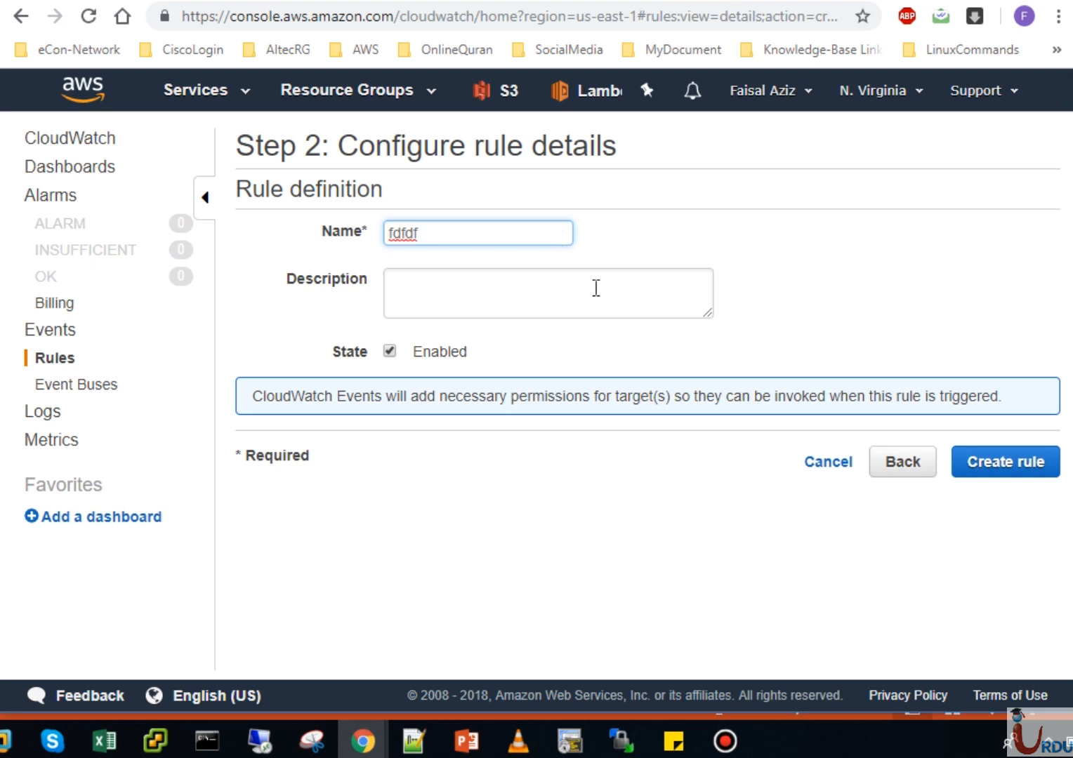
click(1019, 466)
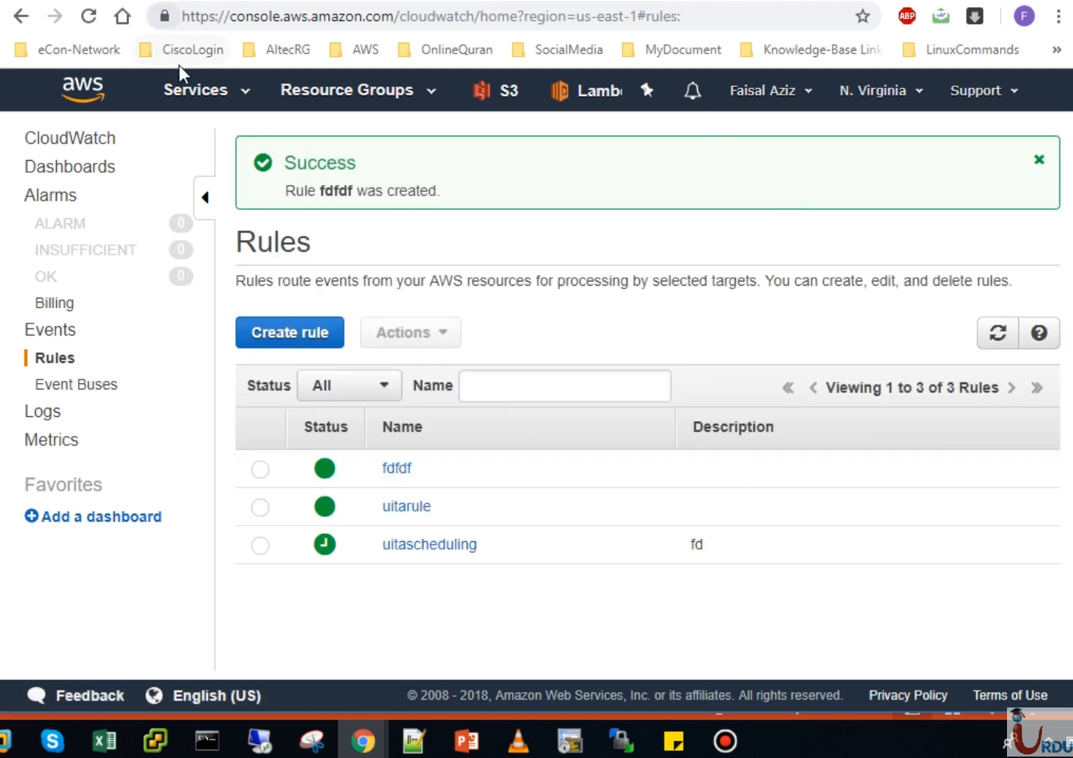
Step: Open the snscode Lambda function and review its CloudWatch Events triggers and inline function code
click(187, 95)
click(68, 260)
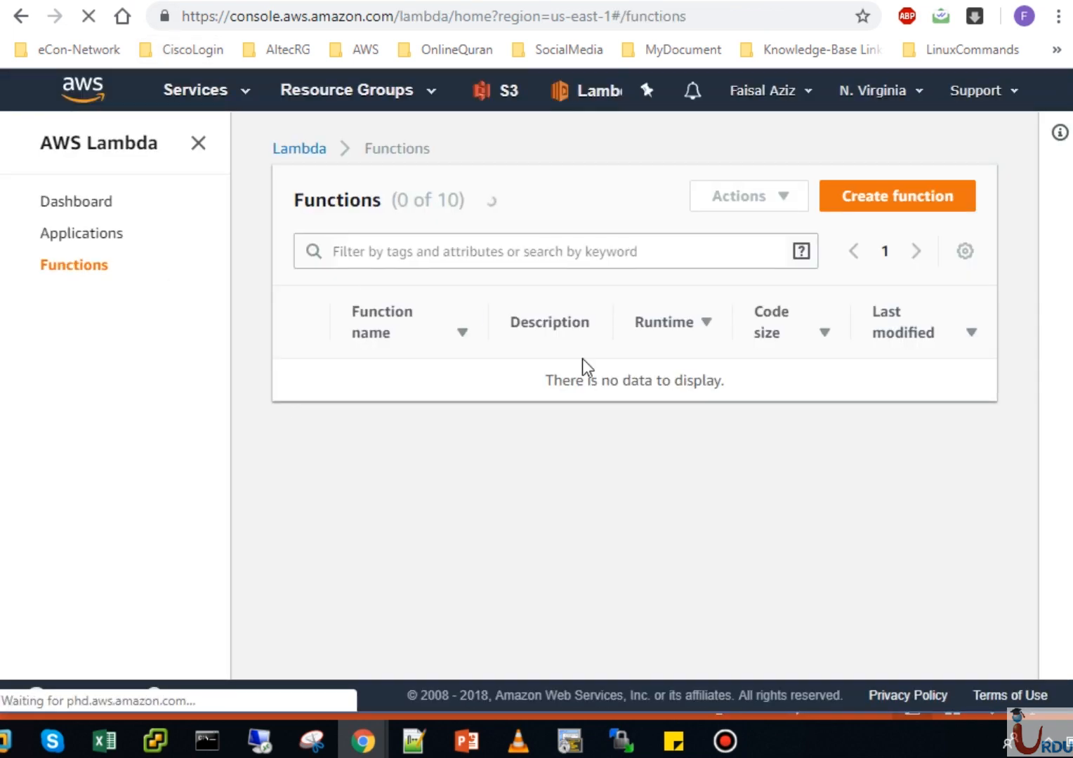
click(392, 551)
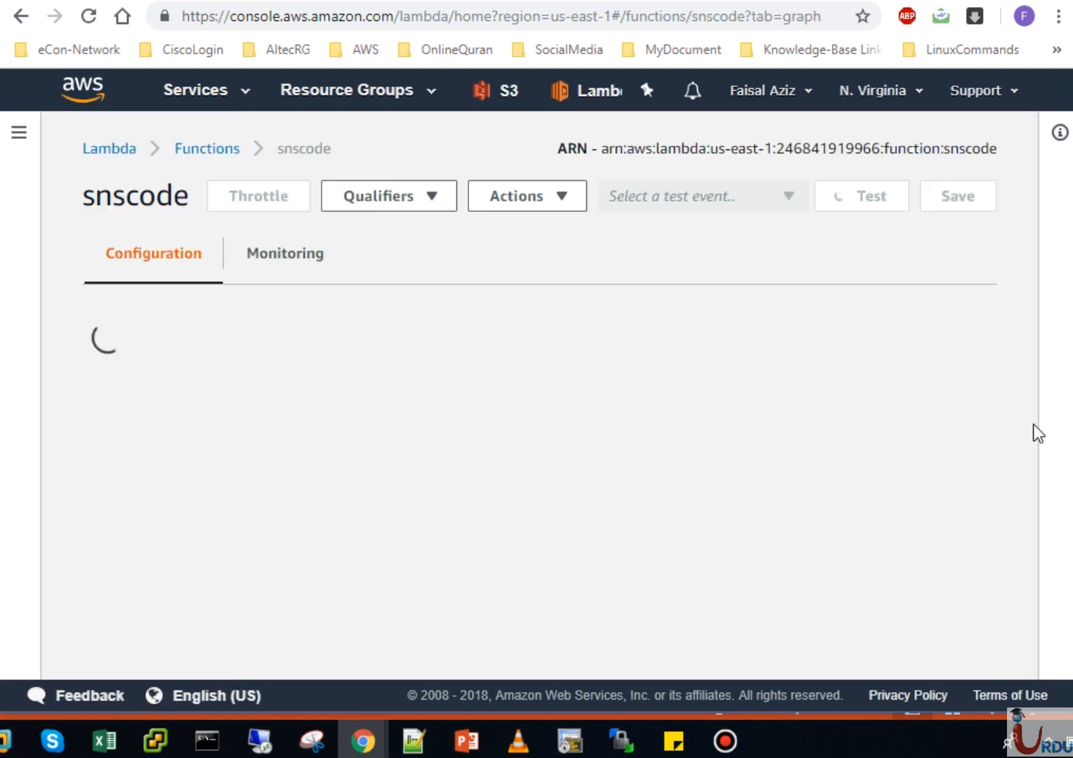
scroll(1026, 394, down, 5)
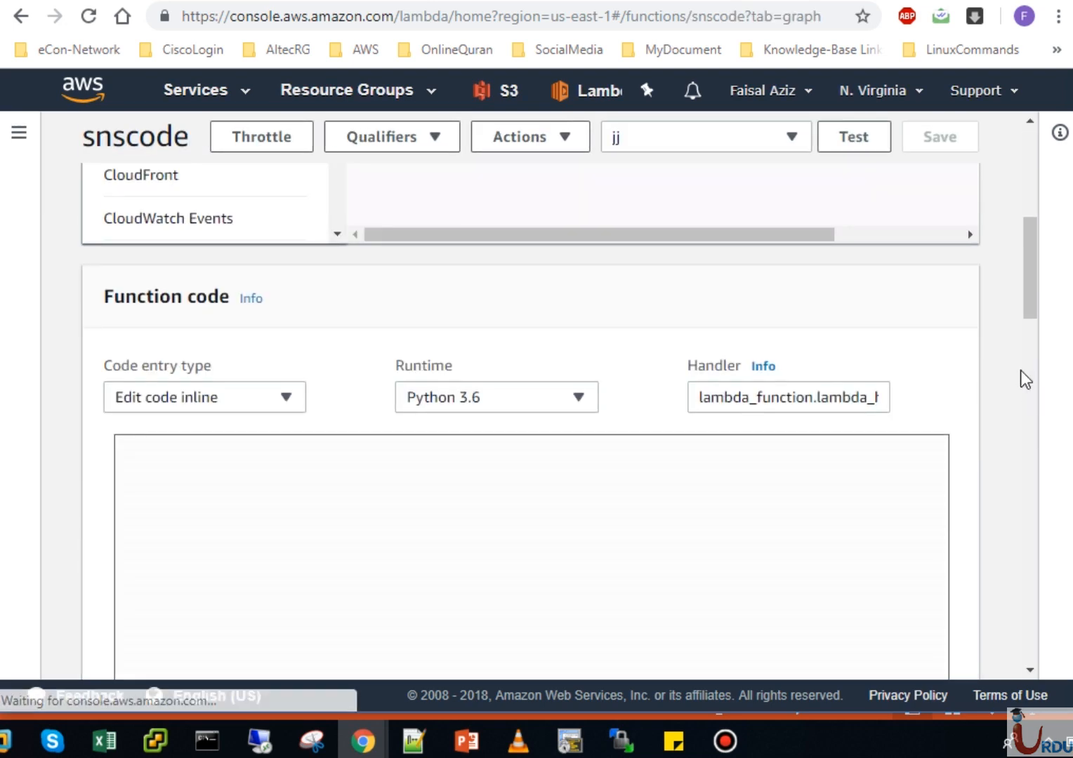
drag(1031, 289, 1032, 219)
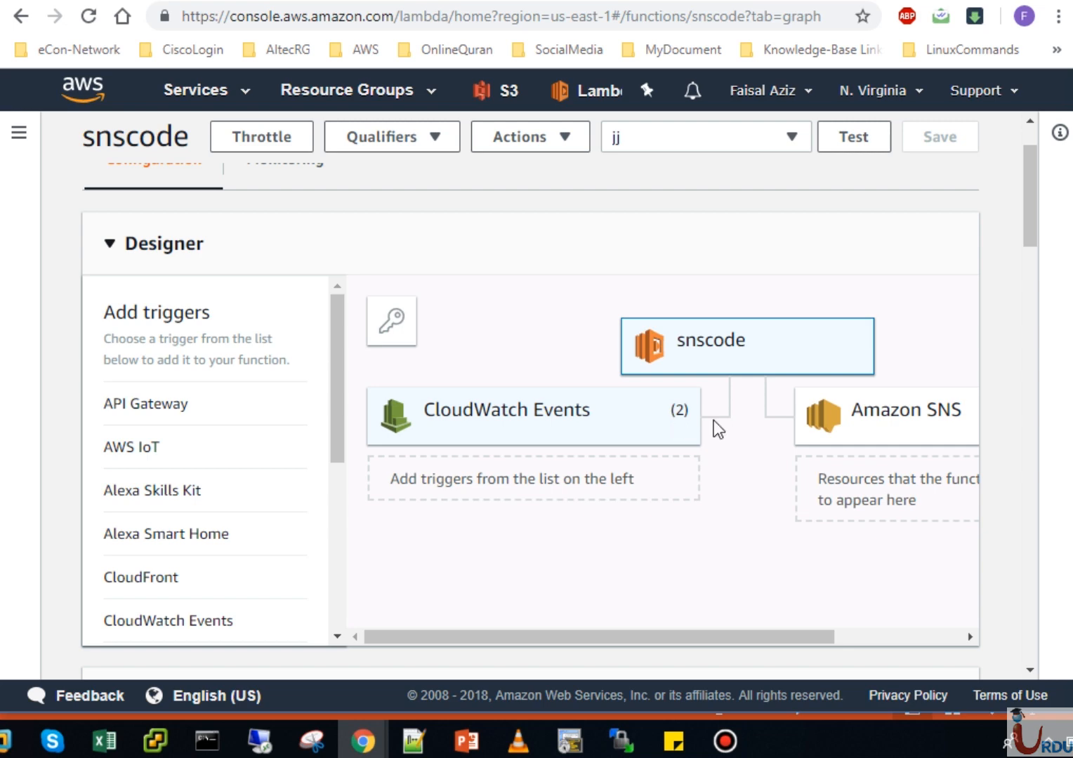
click(1030, 488)
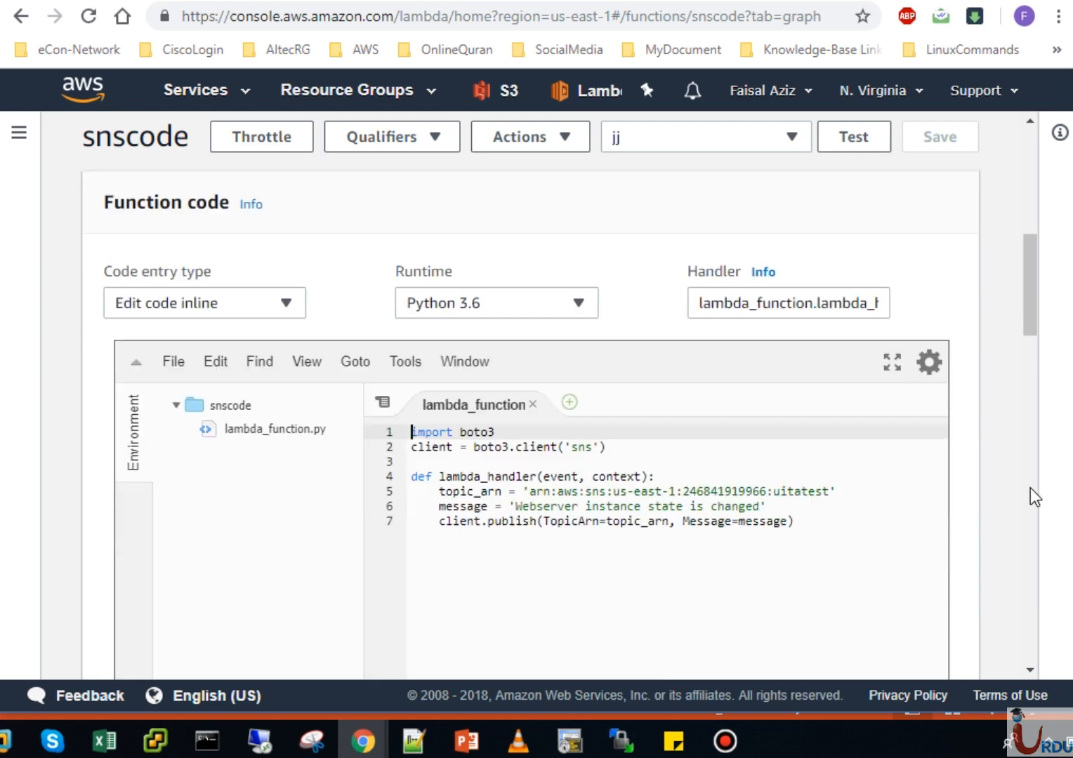
drag(1028, 304, 1028, 203)
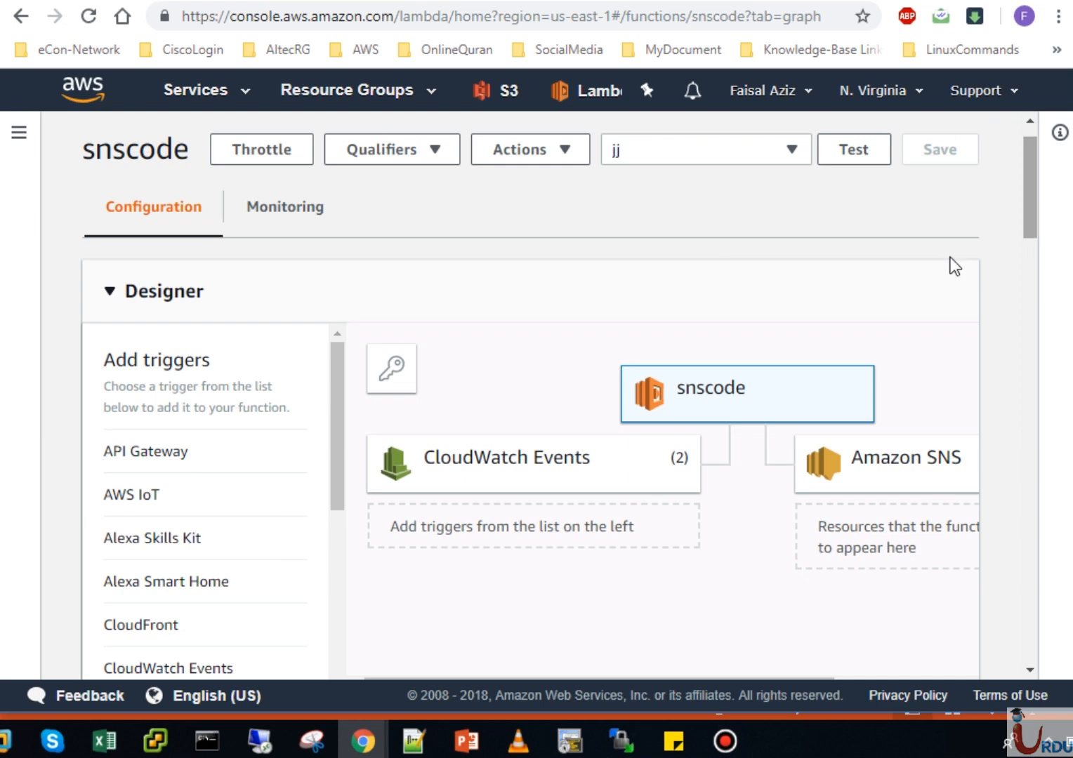
Step: Switch to the PowerPoint presentation to show the closing Thanks slide
click(467, 740)
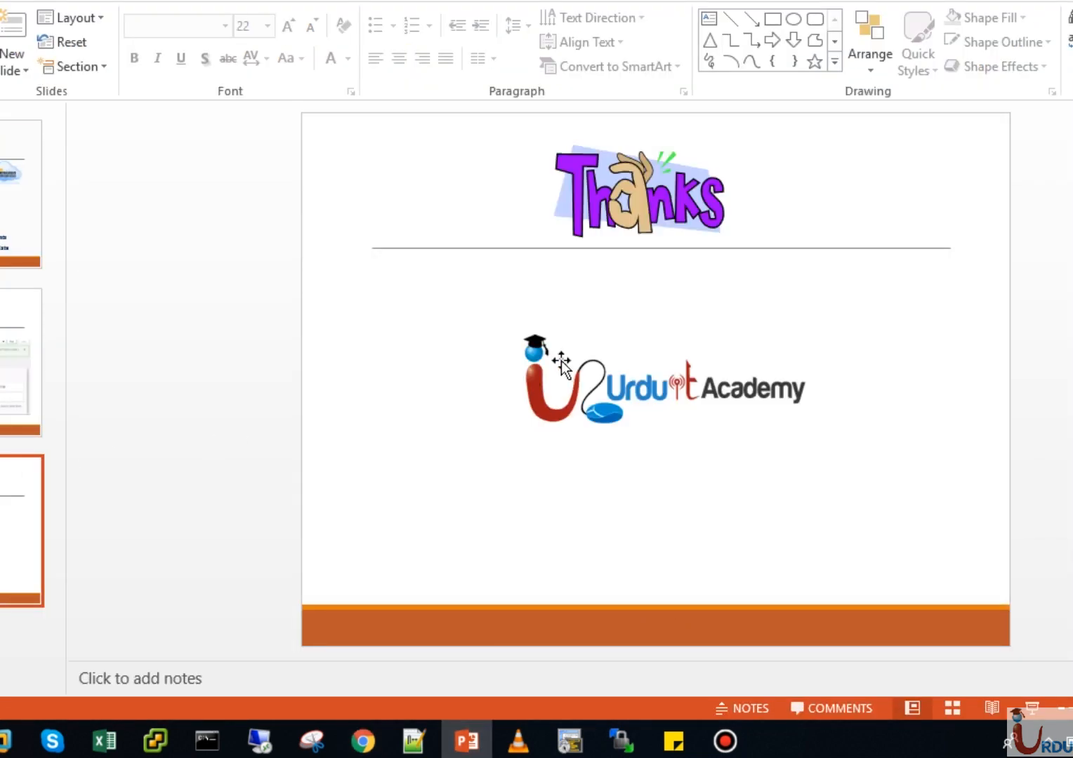